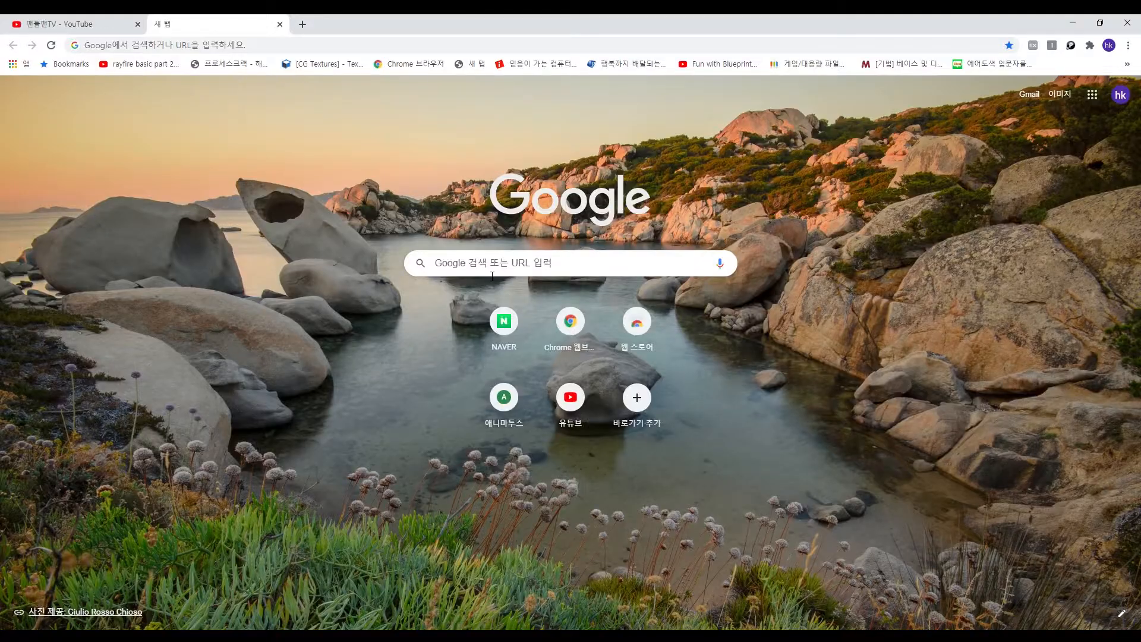
- Search Google for chitubox and open the official chitubox.com website from the results
click(491, 263)
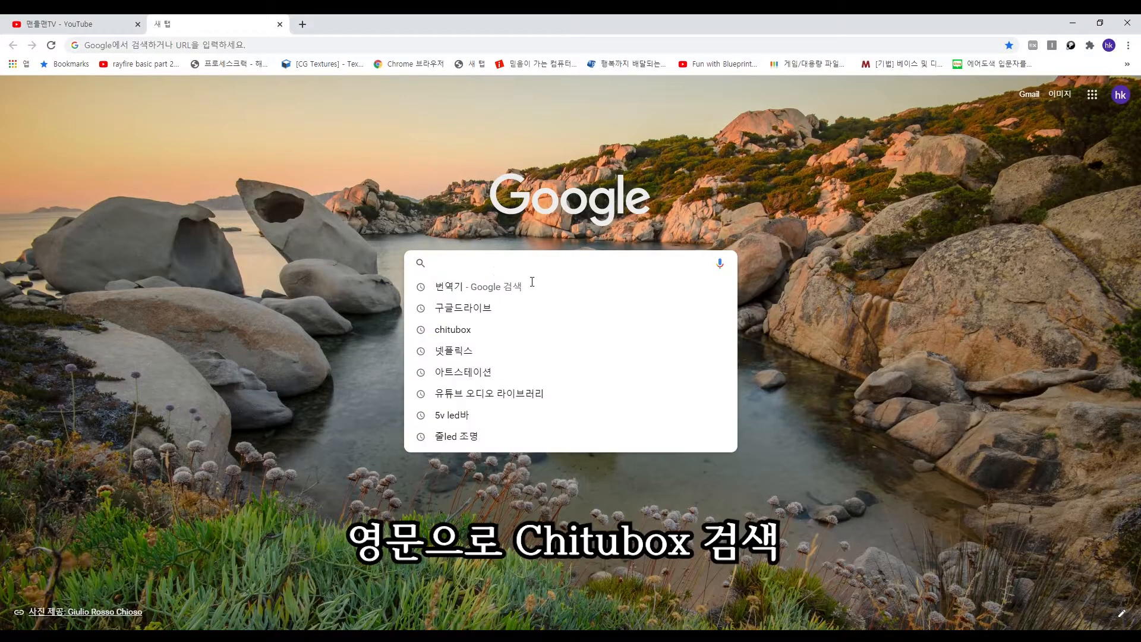
text(chitu)
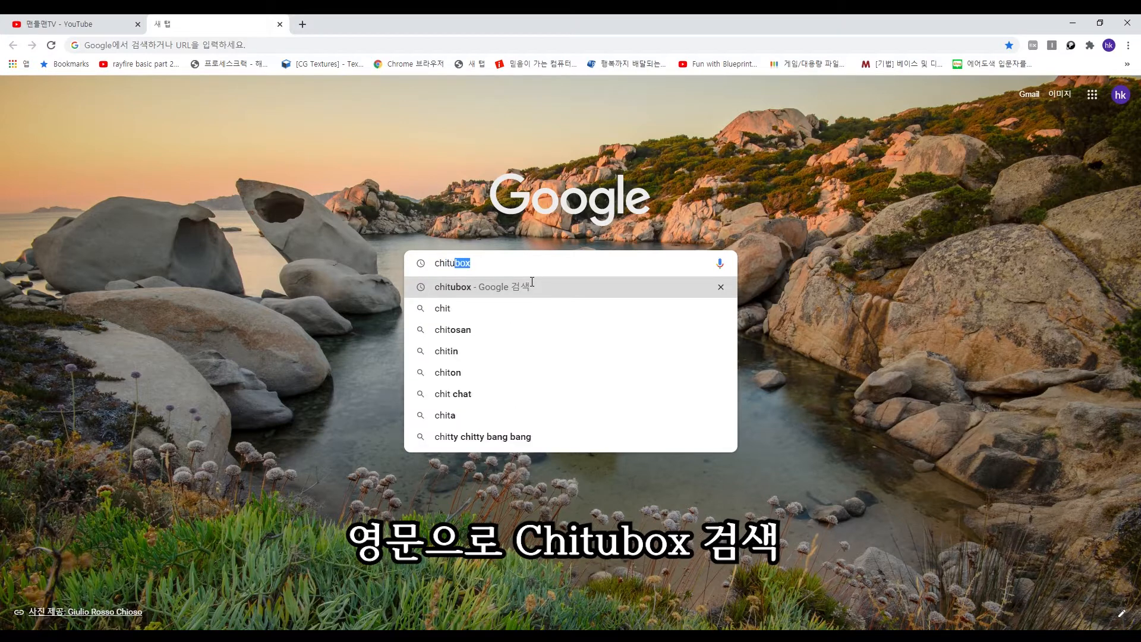
text(bo)
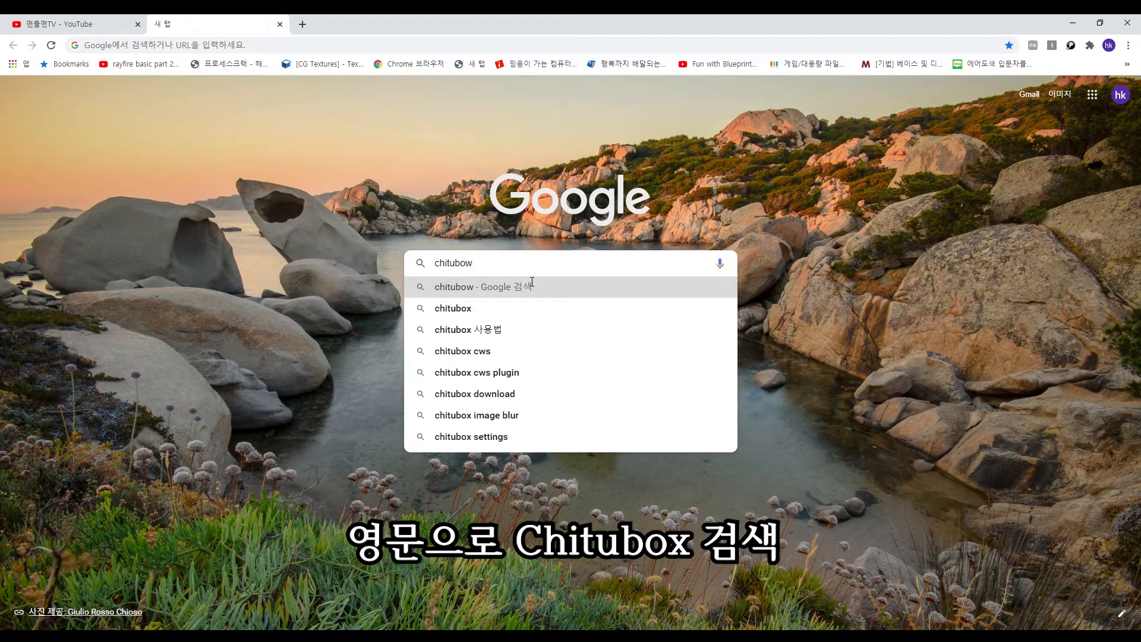
text(x)
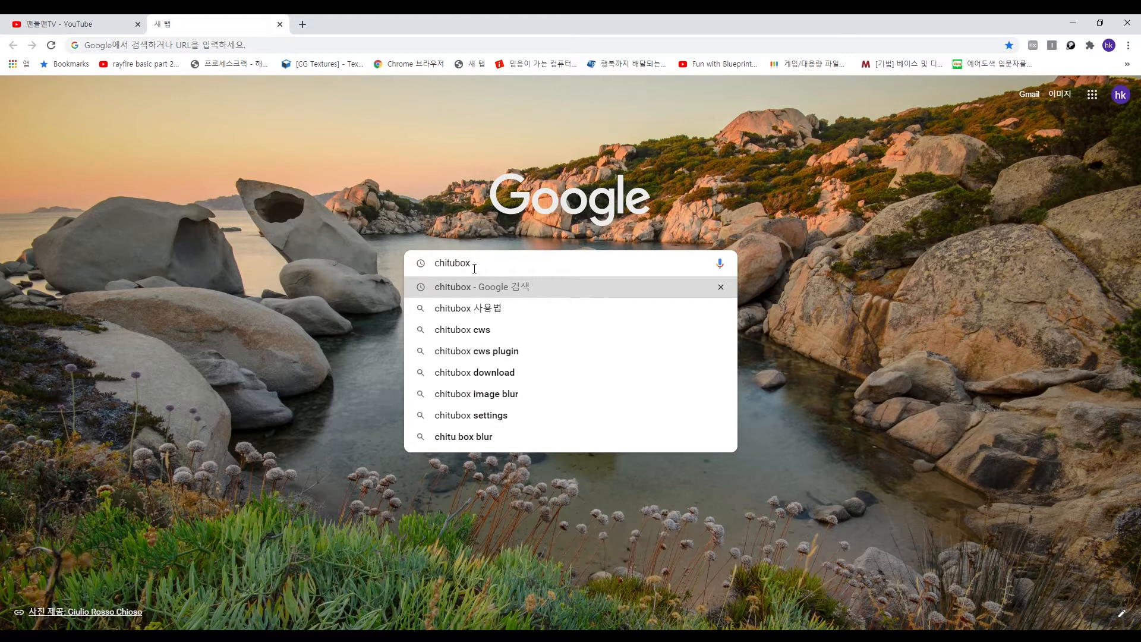
click(454, 286)
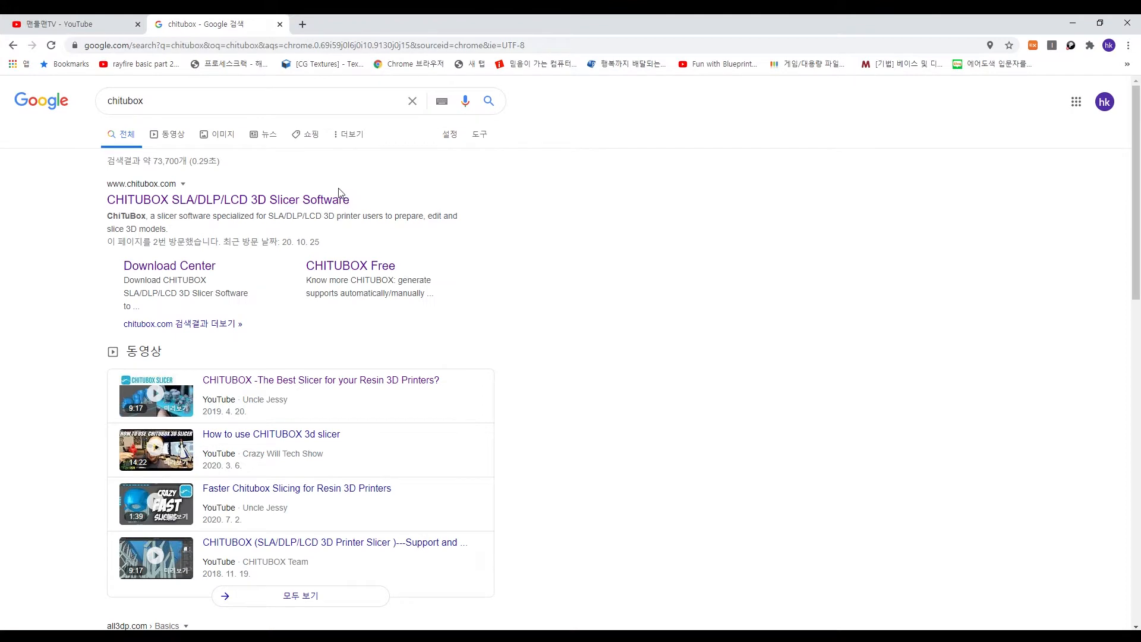
click(217, 208)
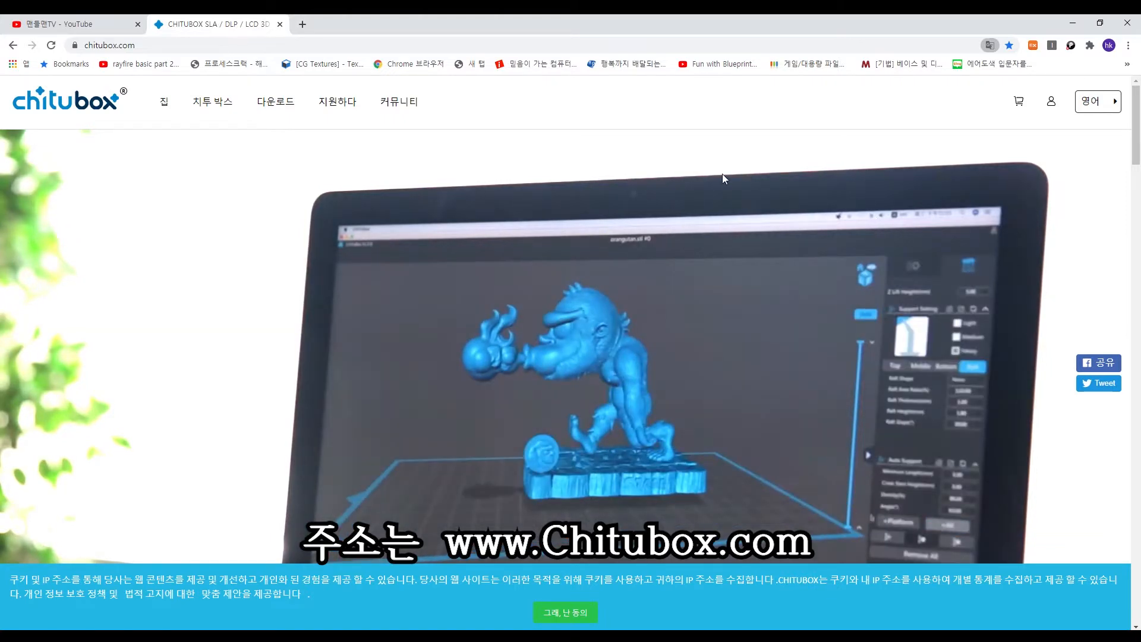
- Go to the download center through the home page's try-now offer and request the Windows (64) download of CHITUBOX Free 1.7.0
scroll(658, 307, down, 3)
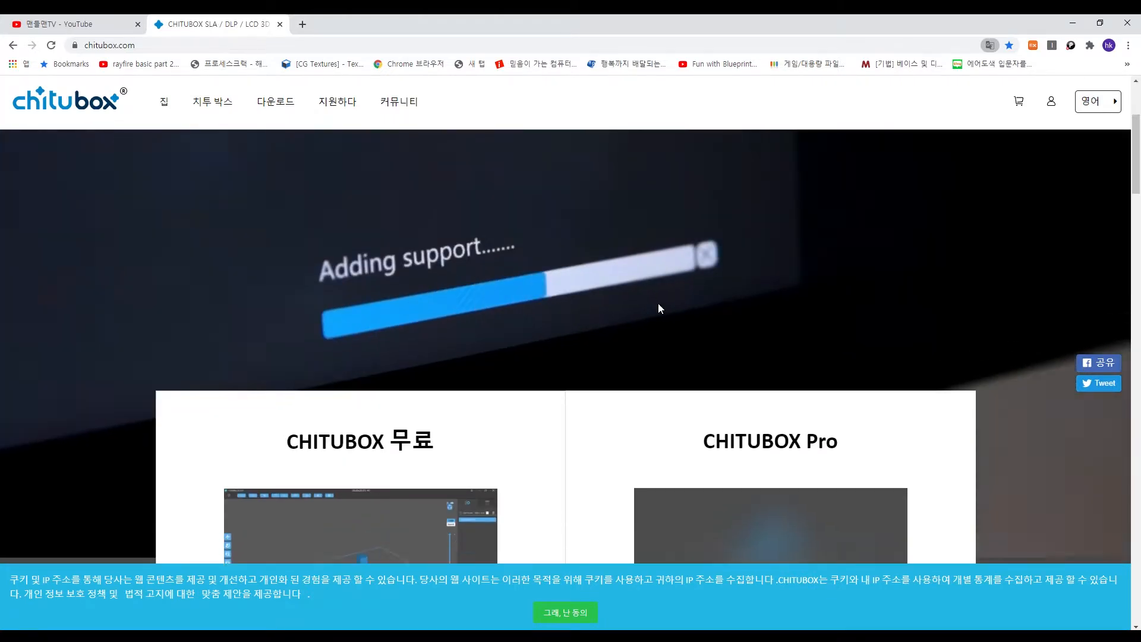
scroll(657, 308, down, 1)
scroll(657, 306, down, 3)
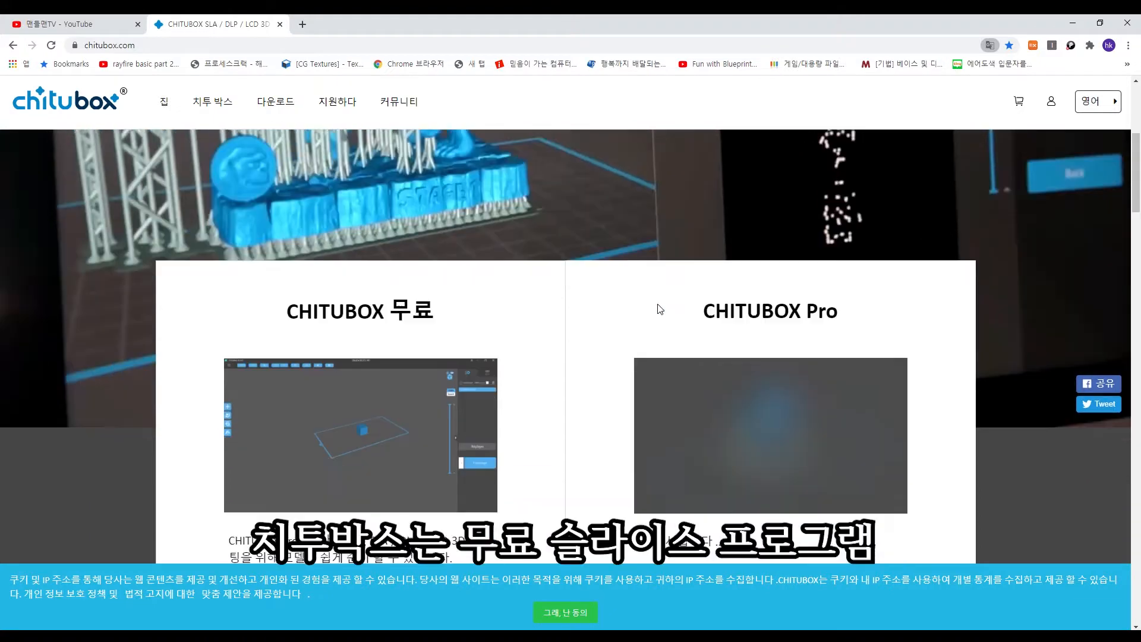
scroll(546, 338, down, 4)
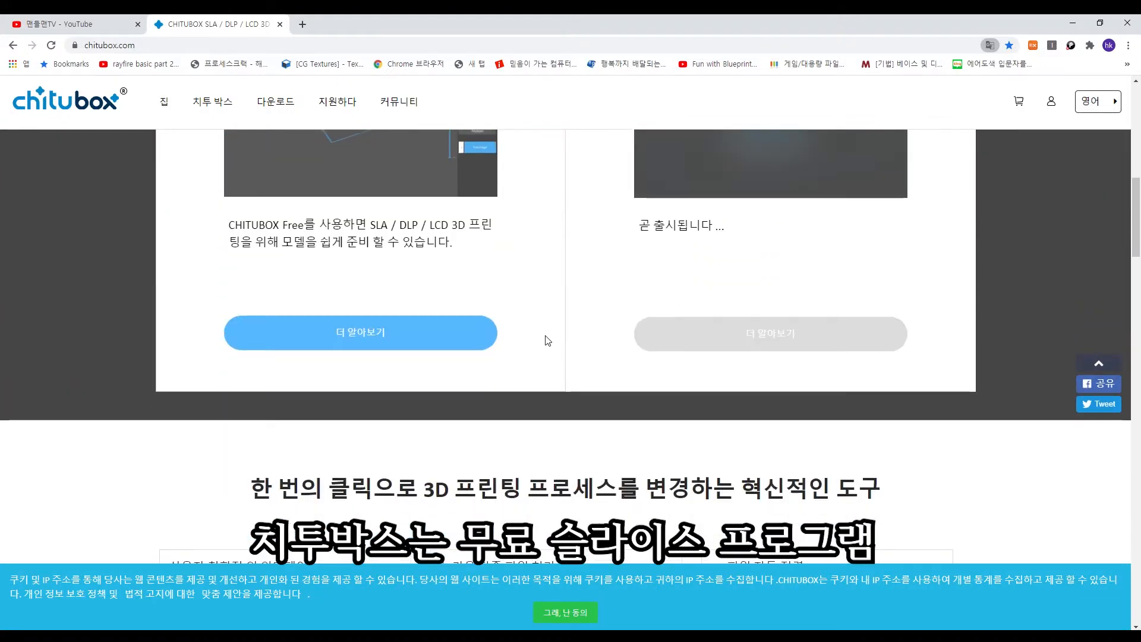
scroll(520, 348, down, 4)
scroll(522, 349, down, 3)
scroll(522, 349, down, 2)
scroll(521, 351, down, 3)
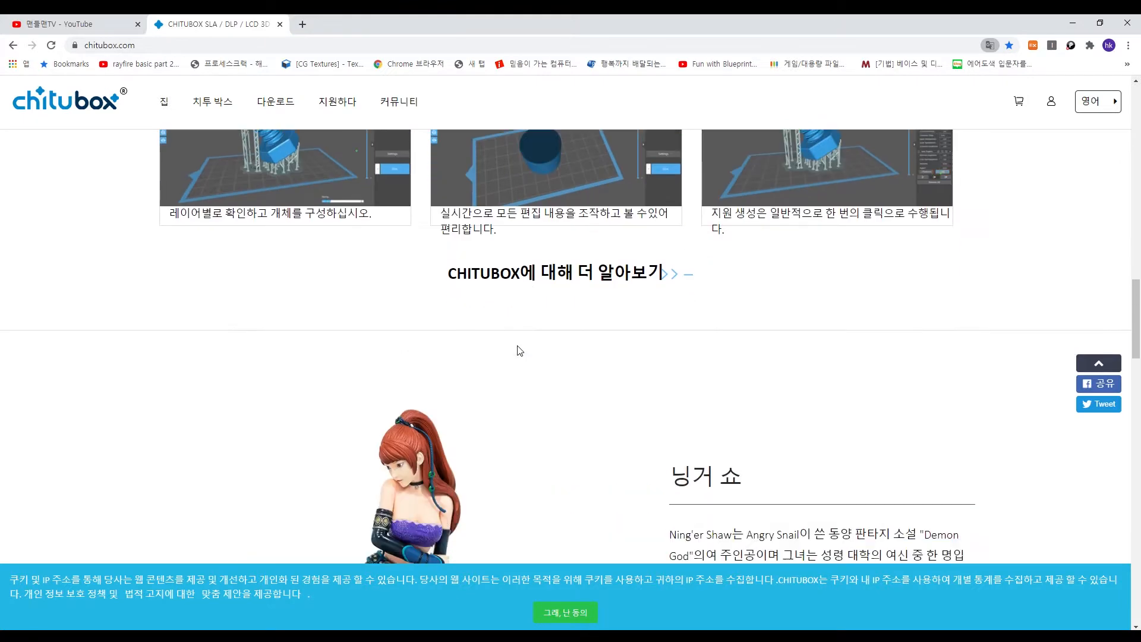
scroll(518, 351, down, 3)
scroll(519, 351, down, 5)
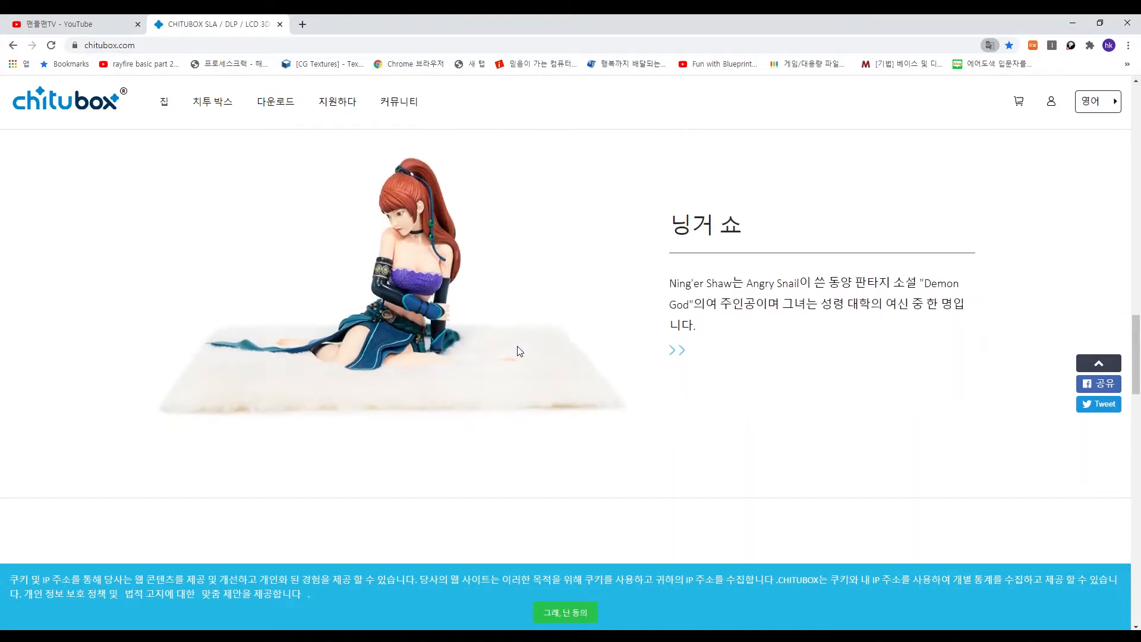
scroll(518, 348, down, 4)
scroll(519, 351, down, 8)
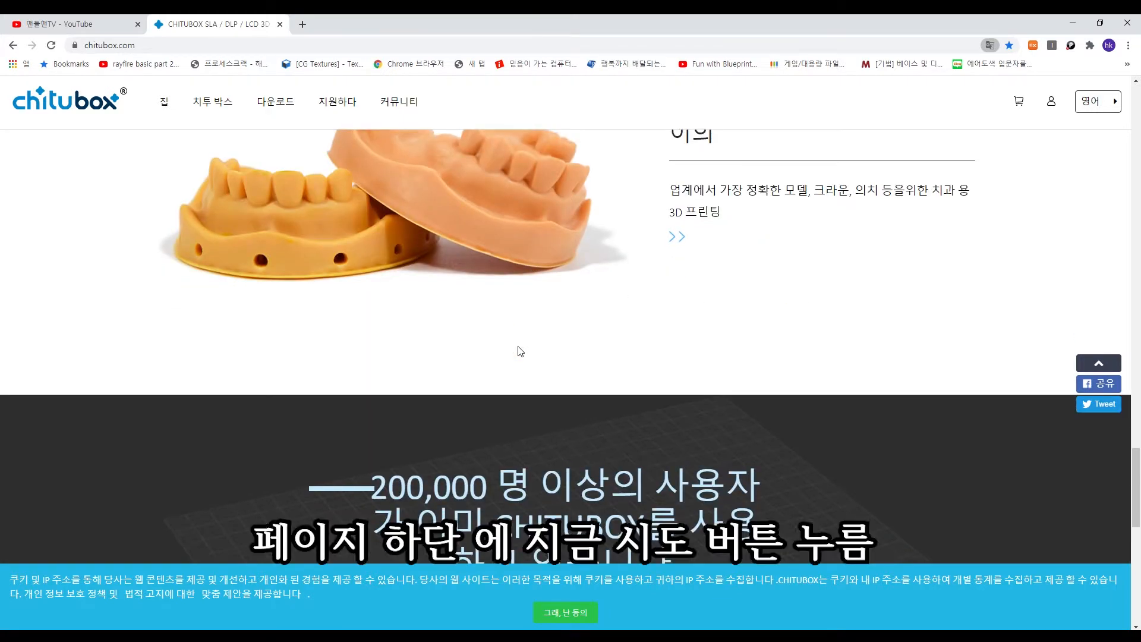
scroll(522, 351, down, 4)
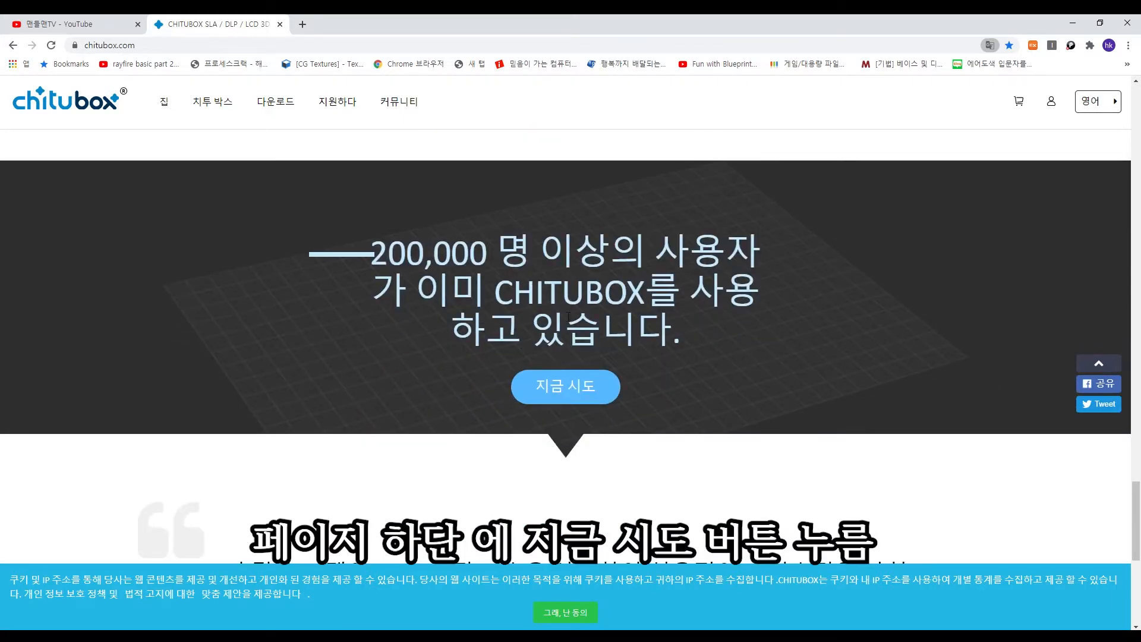
click(583, 392)
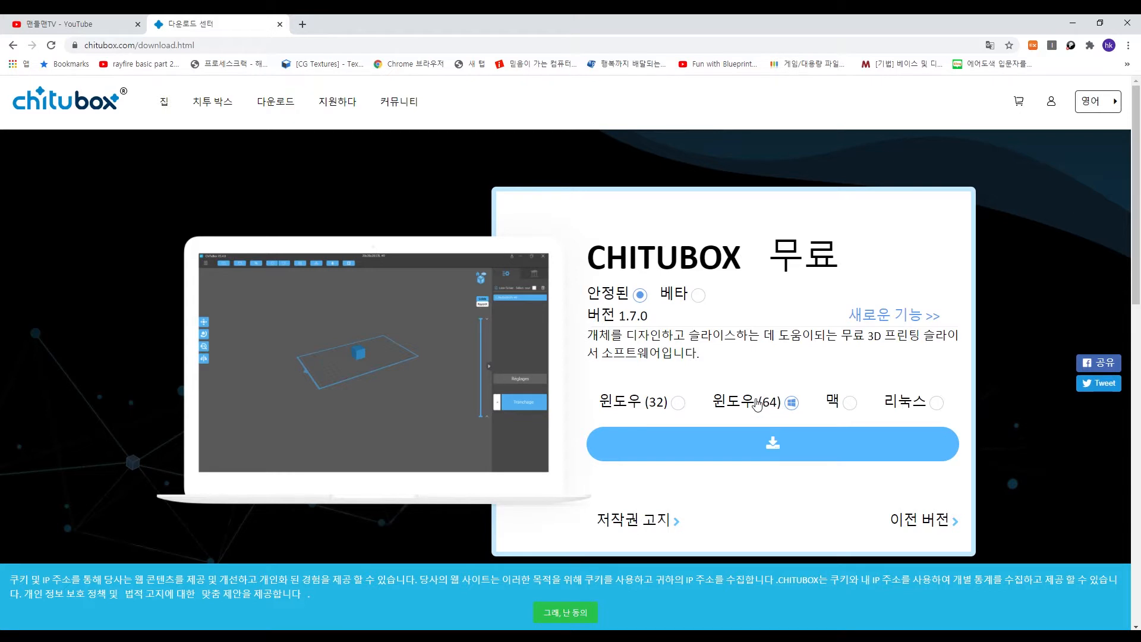
click(779, 447)
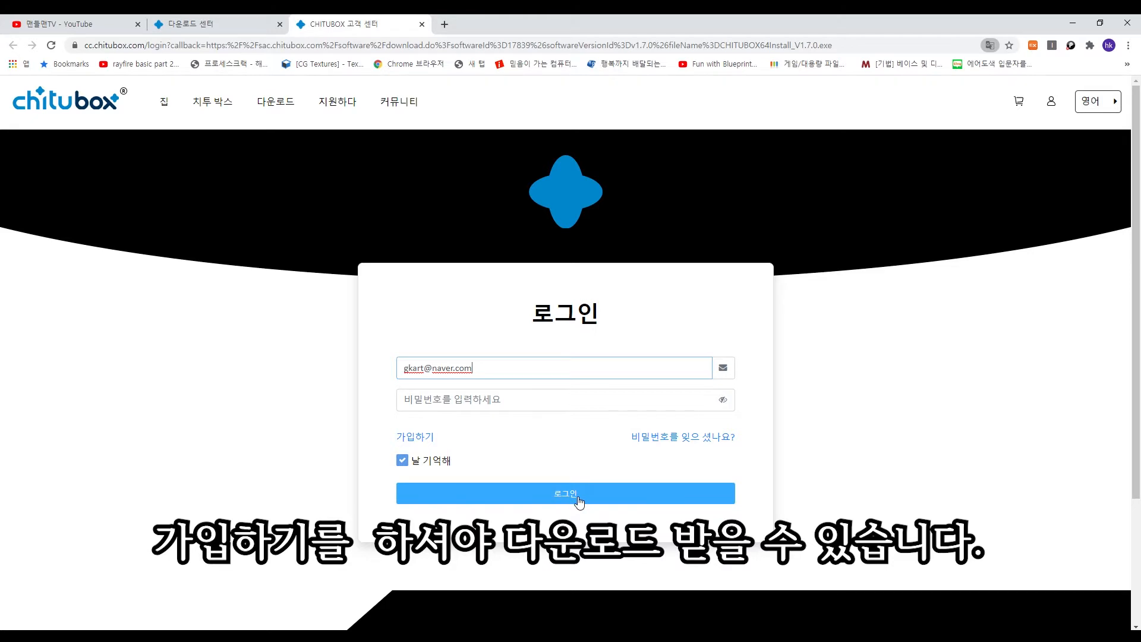
- Look over the account registration form, return to the login page and submit the login
click(415, 436)
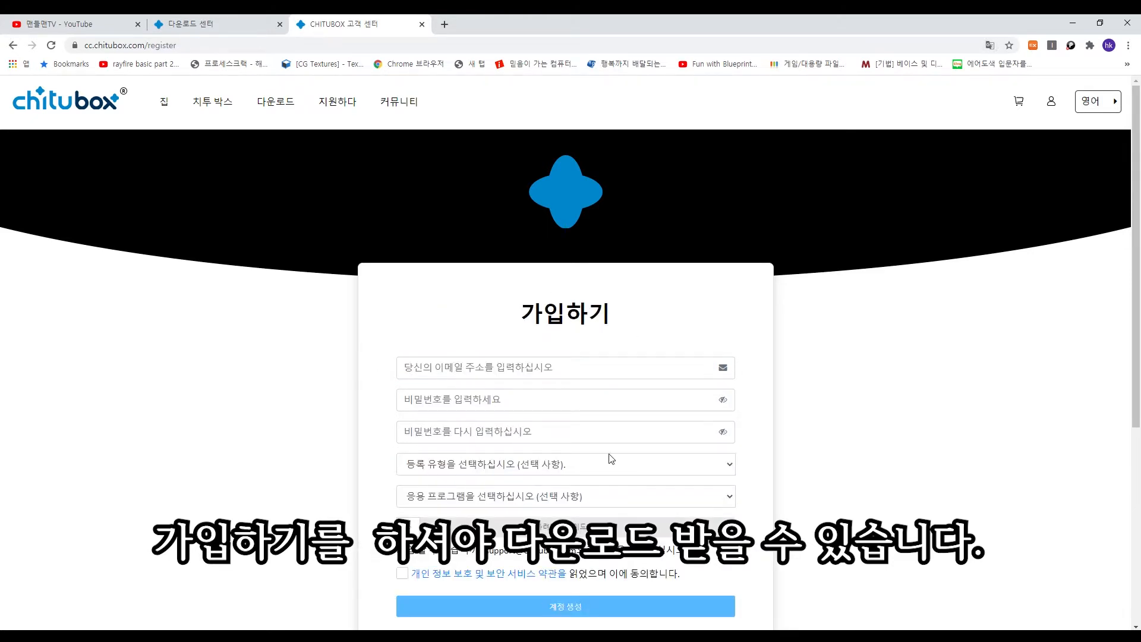
scroll(654, 462, down, 2)
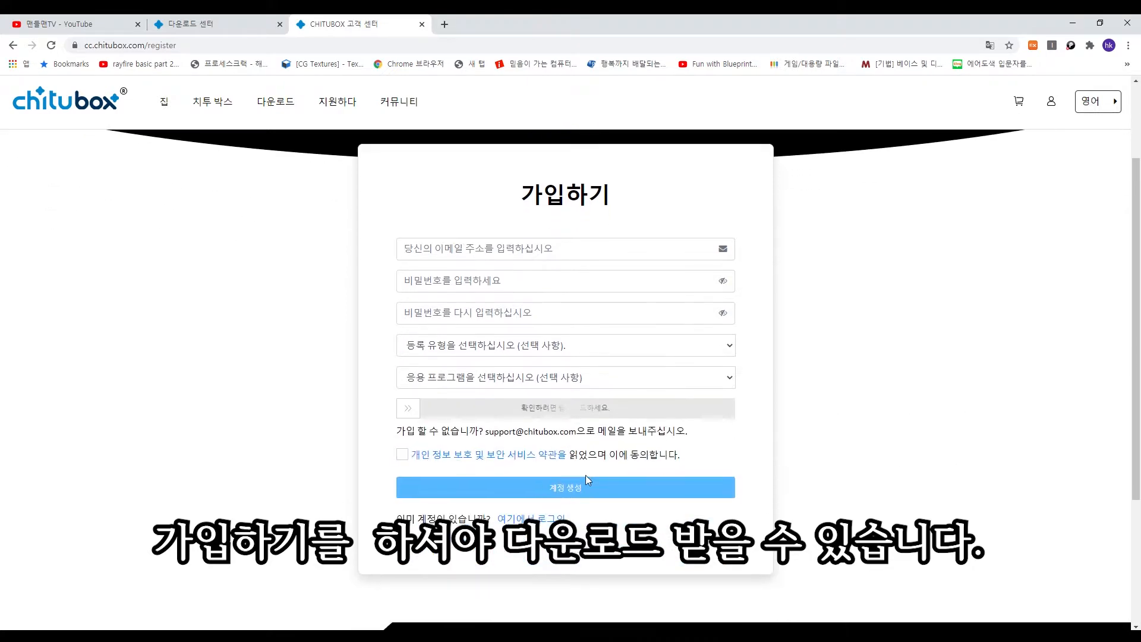
click(13, 47)
click(511, 493)
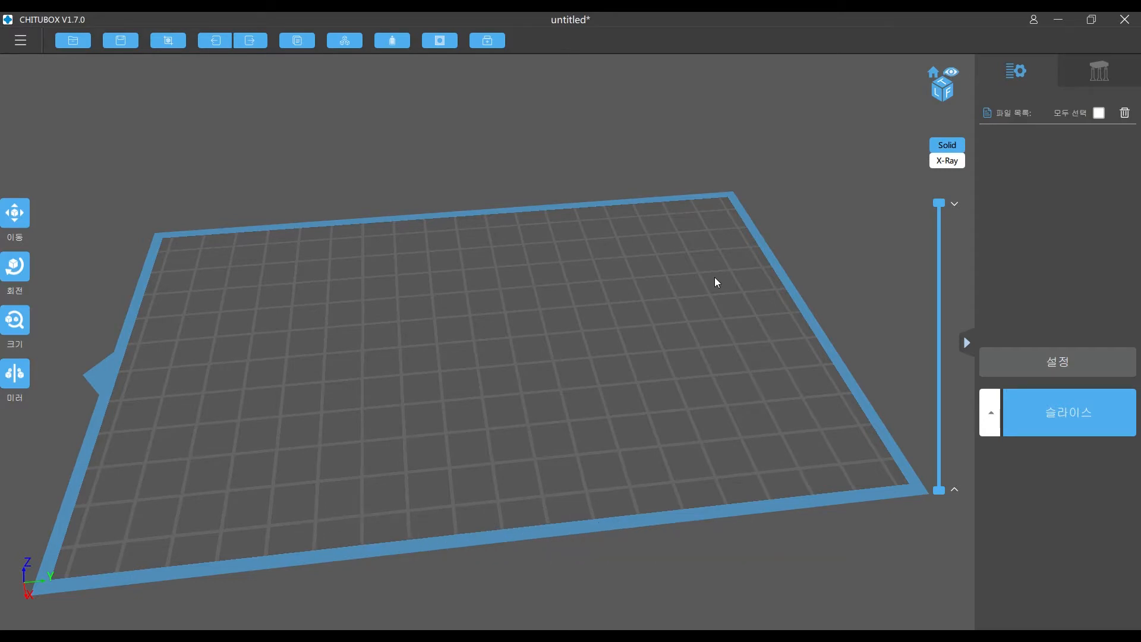
- In CHITUBOX's settings, add an AnyCubic Photon-s printer and open the print parameters of the AnyCubic Photon-monoX profile
right_drag(715, 278, 739, 280)
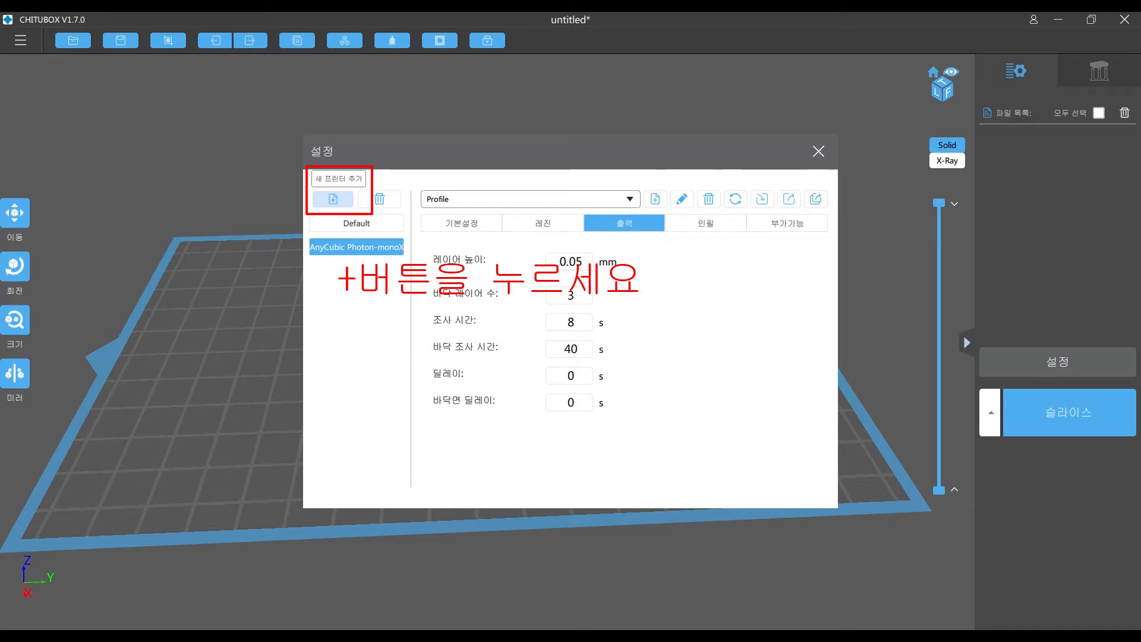
click(333, 199)
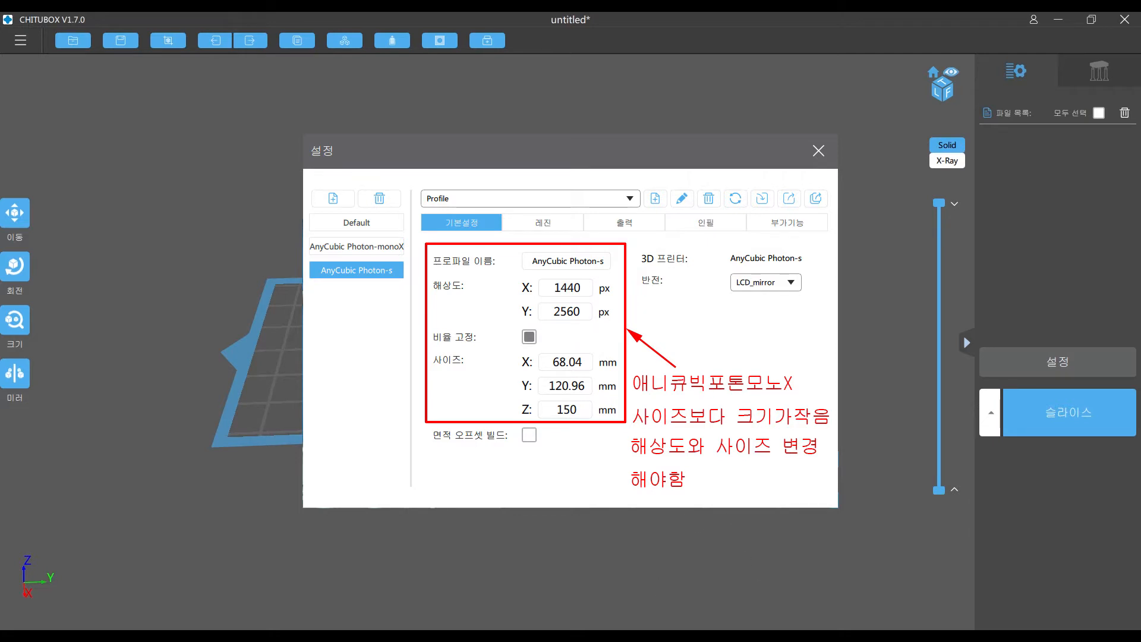
click(356, 247)
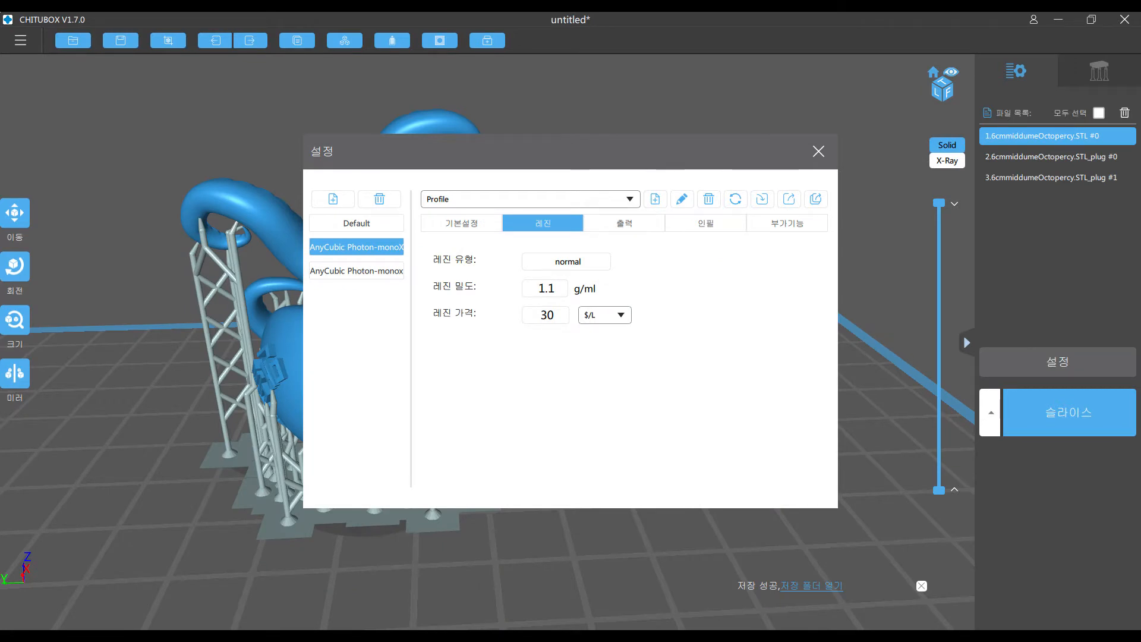
click(624, 223)
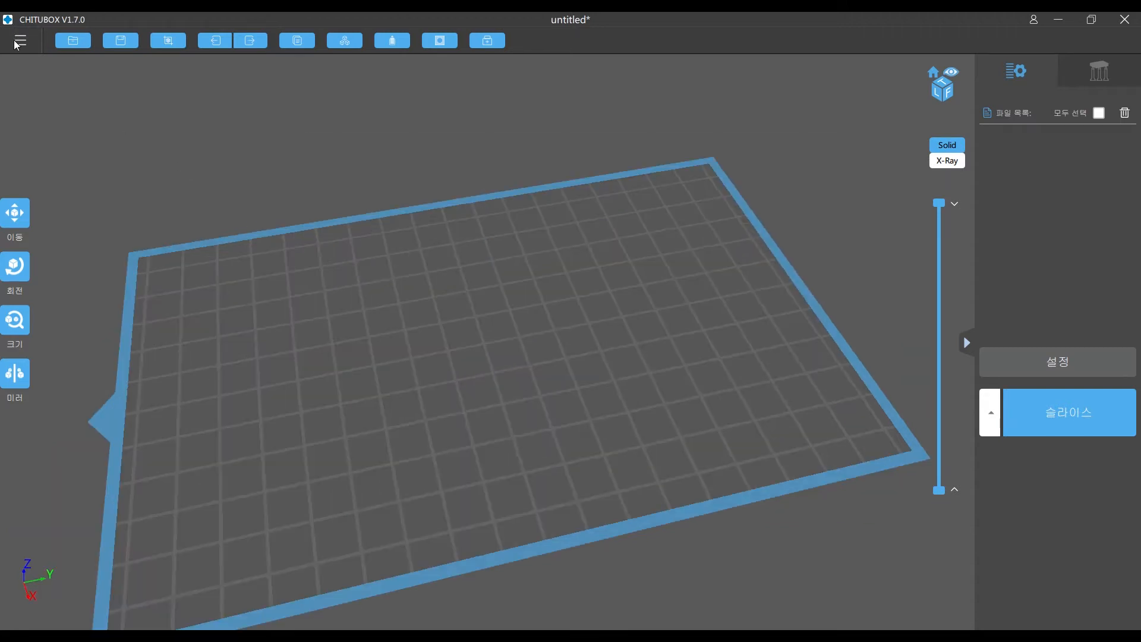
- Import the model 6cmmiddumeOctopercy.STL onto the build plate
click(16, 43)
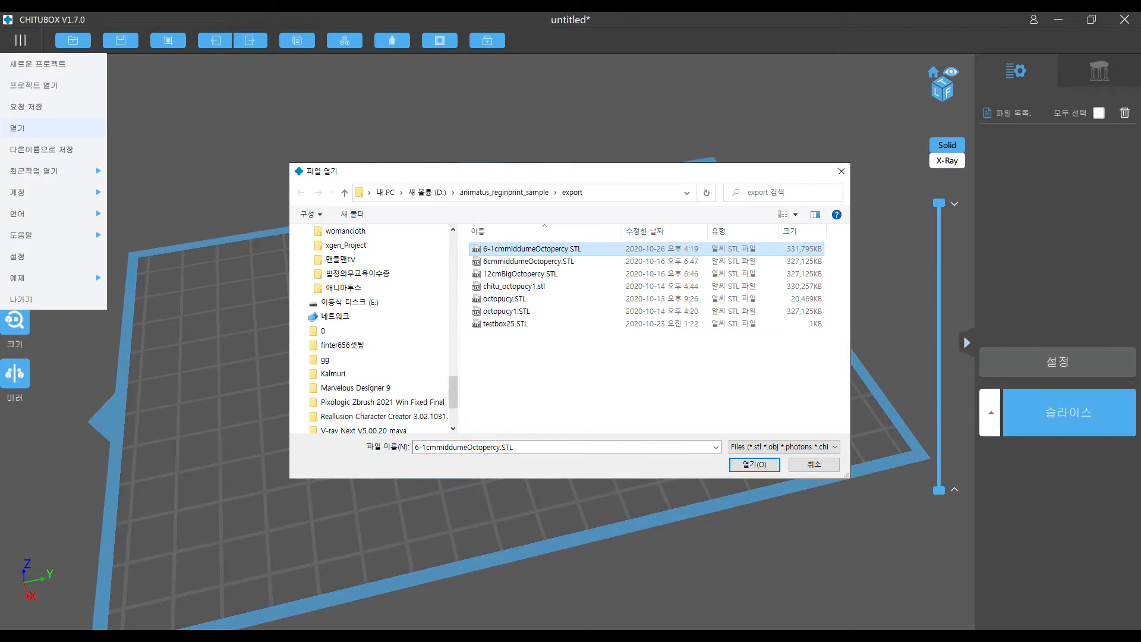
double_click(528, 261)
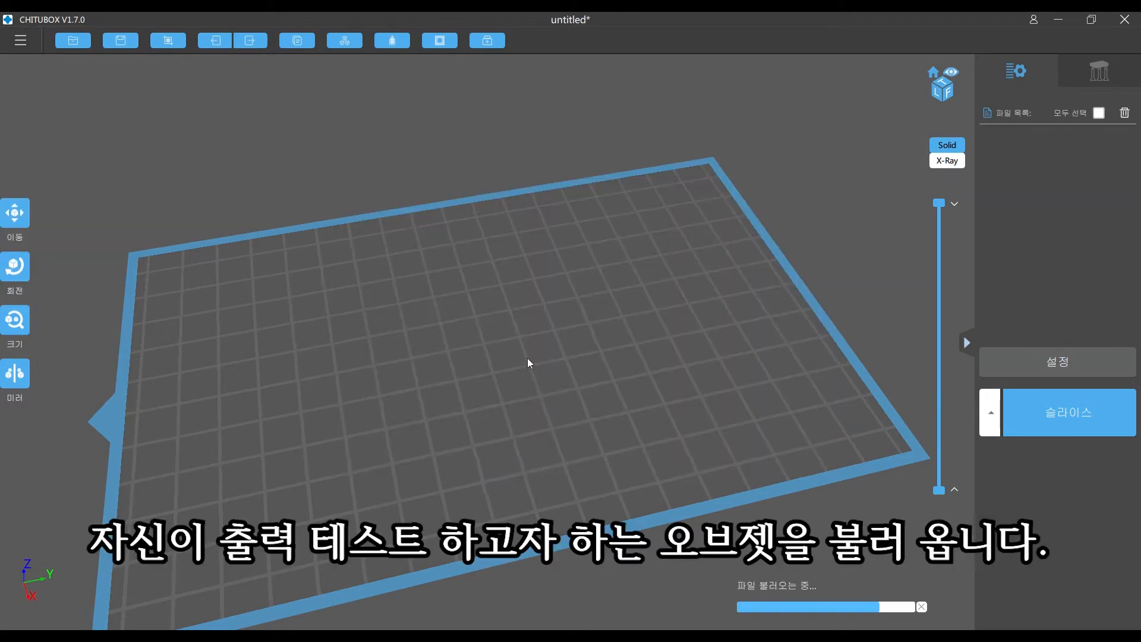
right_drag(543, 366, 637, 281)
scroll(491, 335, up, 2)
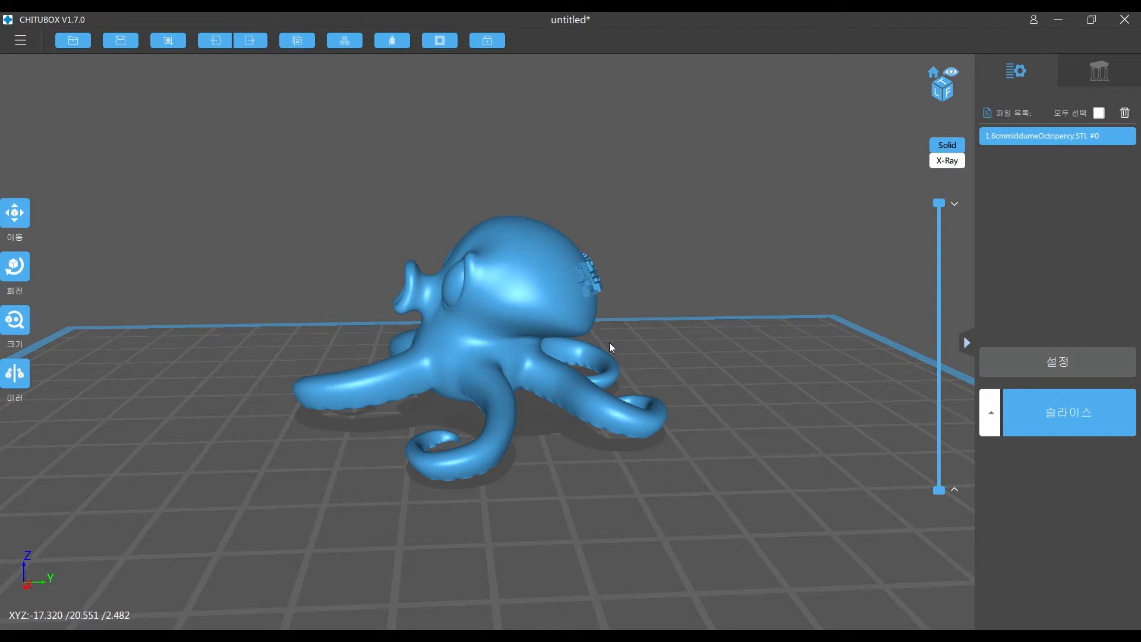
- Rotate the octopus about -113° around the Y axis so its tentacles point upward, and fine-tune its tilt
right_drag(609, 345, 637, 184)
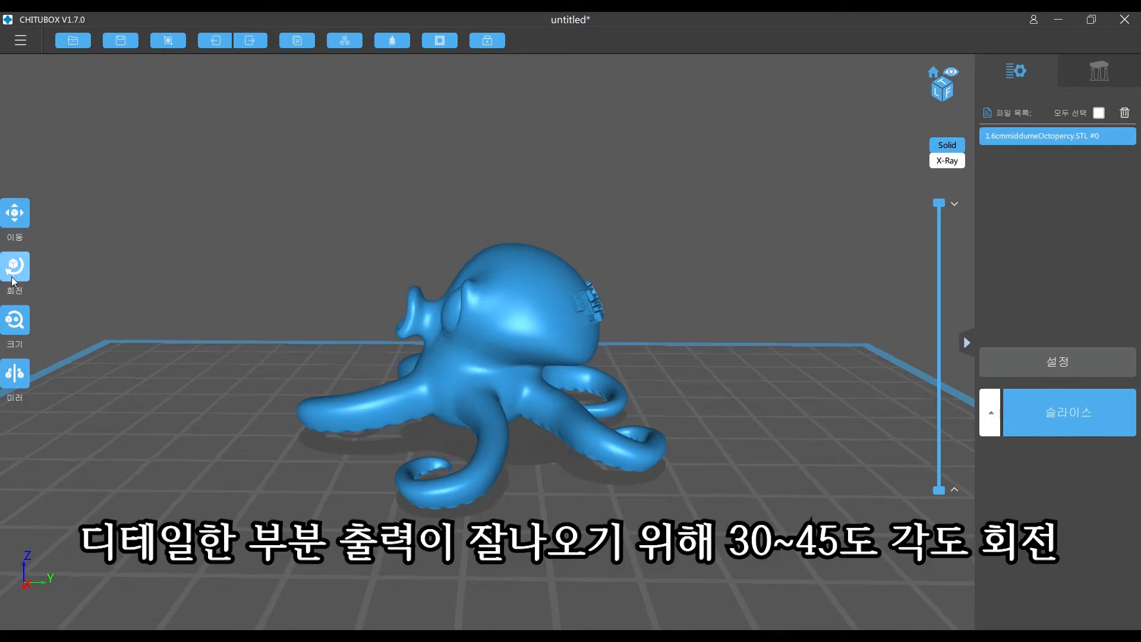
right_drag(451, 285, 444, 242)
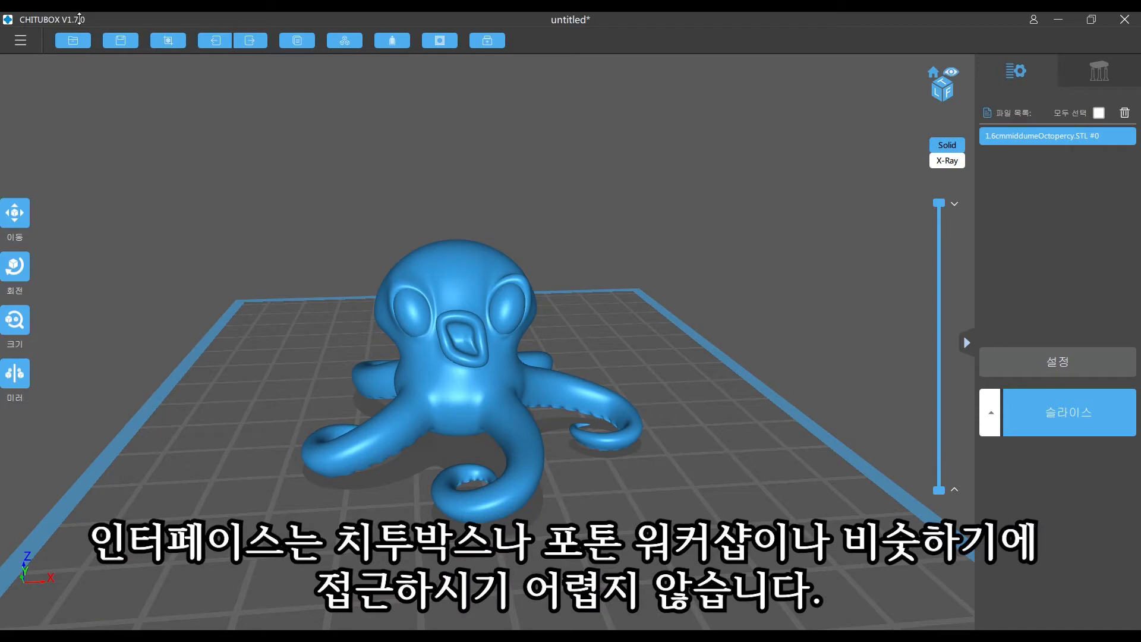
click(15, 266)
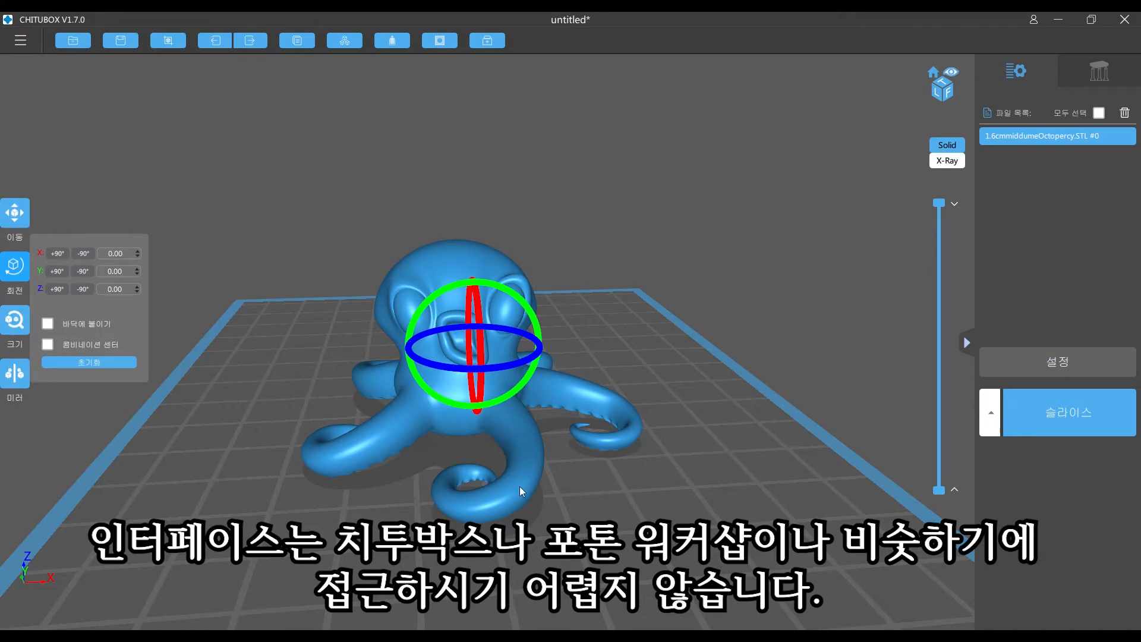
drag(522, 297, 475, 283)
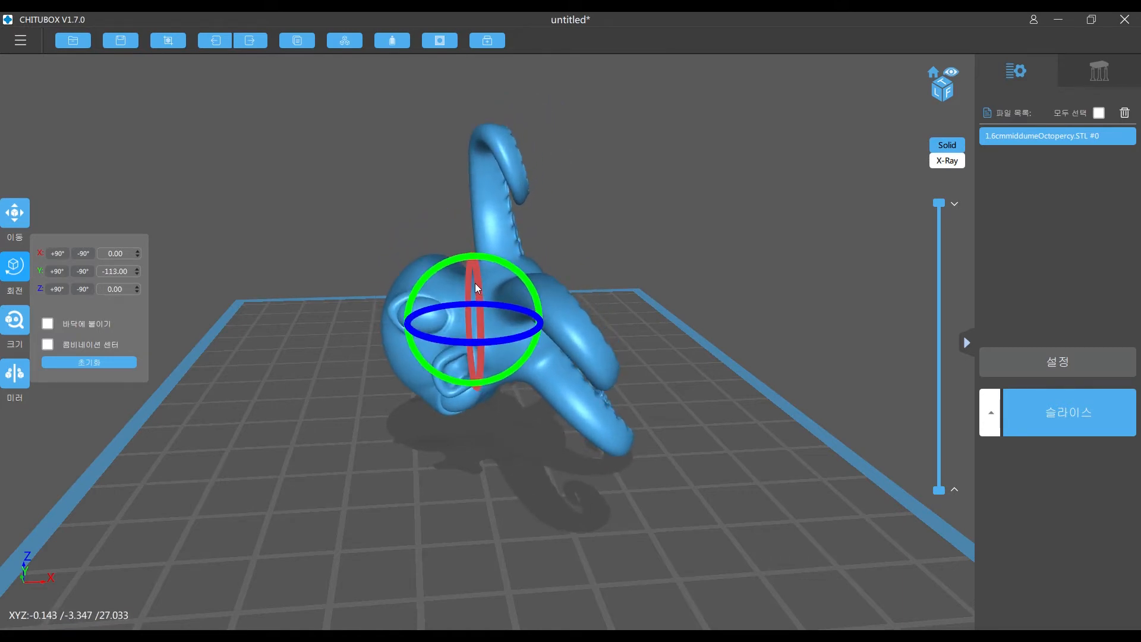
drag(733, 306, 714, 279)
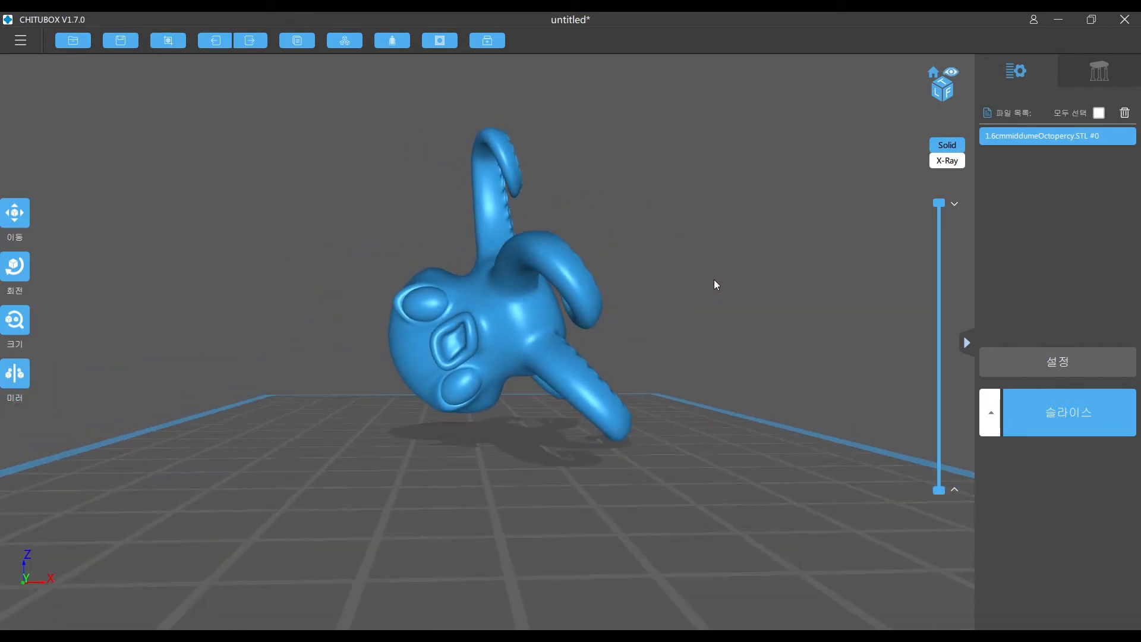
click(15, 266)
drag(507, 263, 500, 266)
- Hollow the octopus with a 2 mm wall thickness, 100% precision and the inner wall option
right_drag(671, 308, 568, 334)
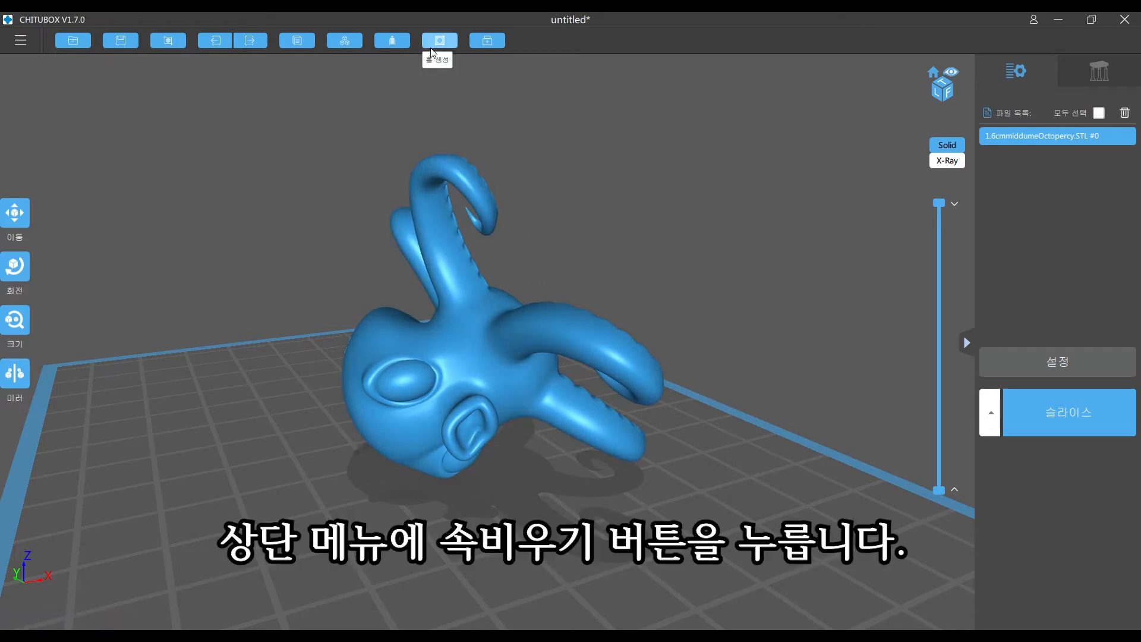
click(393, 41)
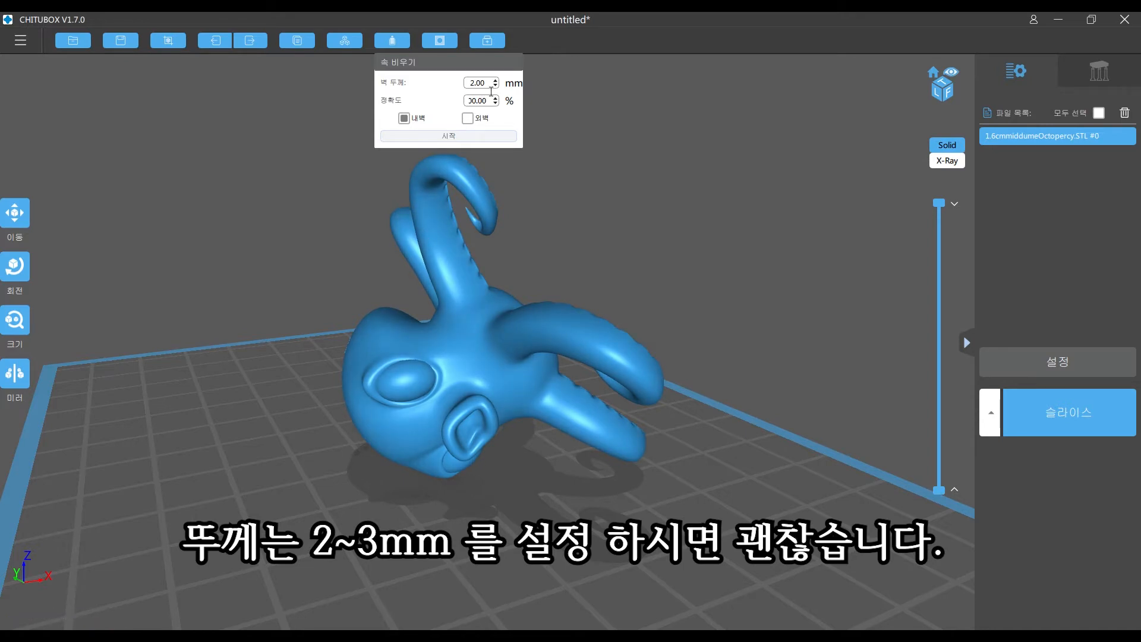
click(467, 86)
drag(491, 88, 467, 88)
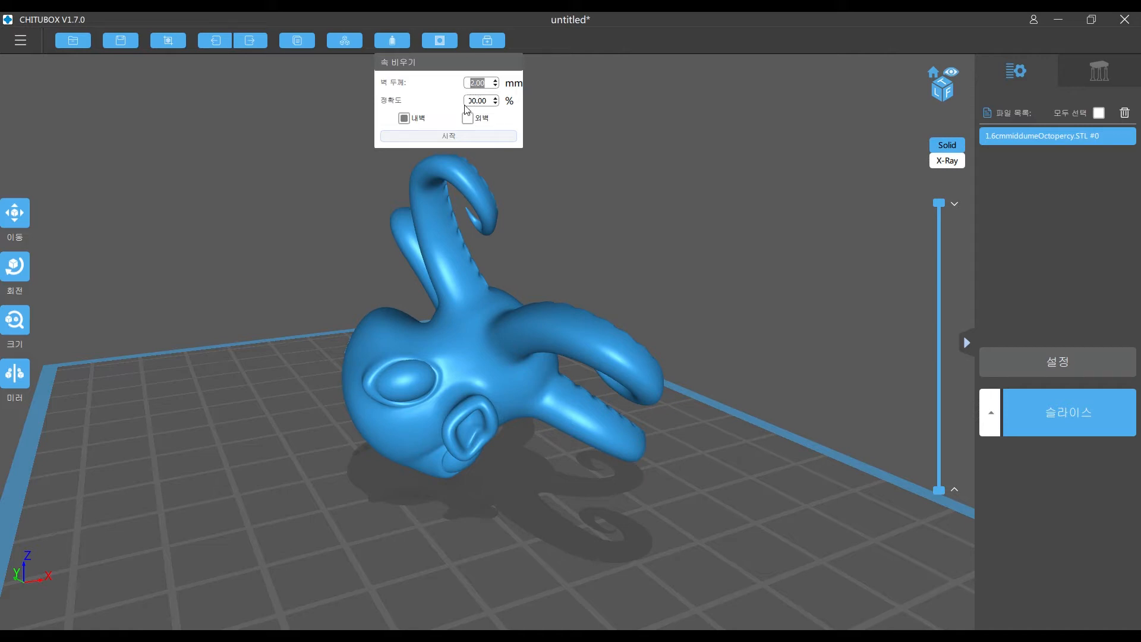
double_click(490, 106)
mouse_move(468, 106)
mouse_down()
mouse_move(494, 107)
mouse_move(460, 101)
mouse_up()
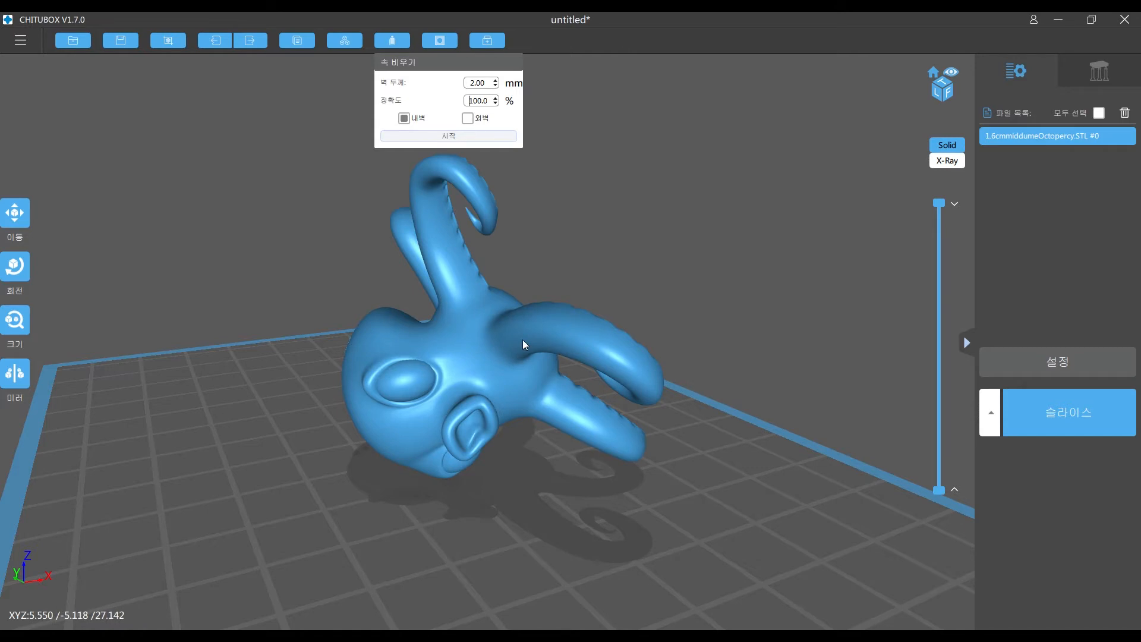
click(438, 136)
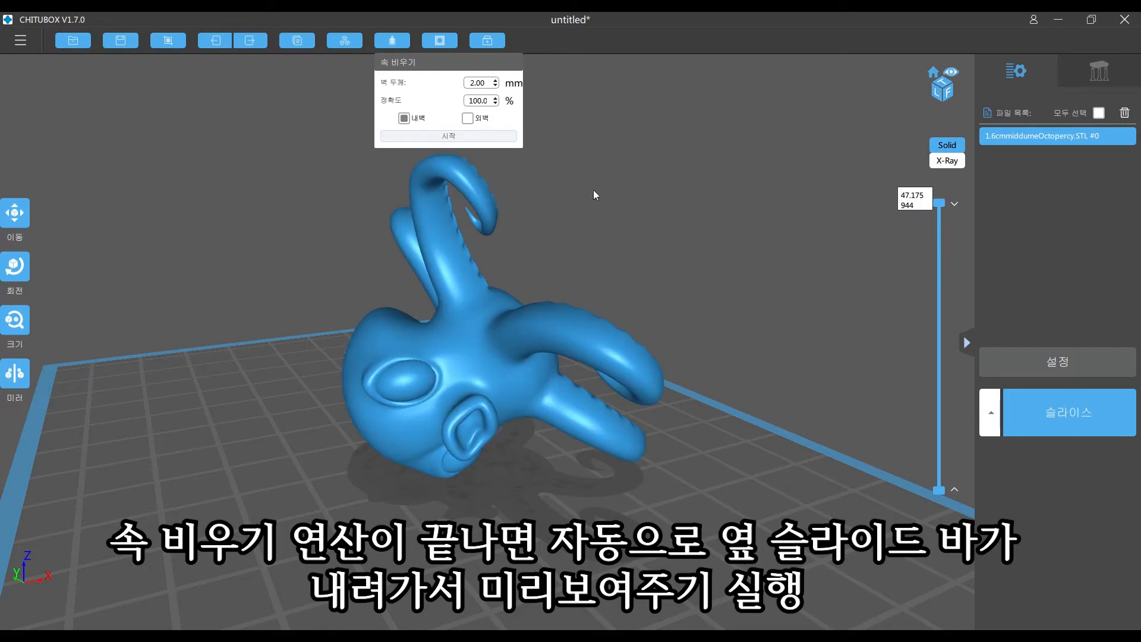
- Inspect the hollowed octopus's interior and wall thickness by lowering the layer preview through the head, and restore the full-height view
click(394, 41)
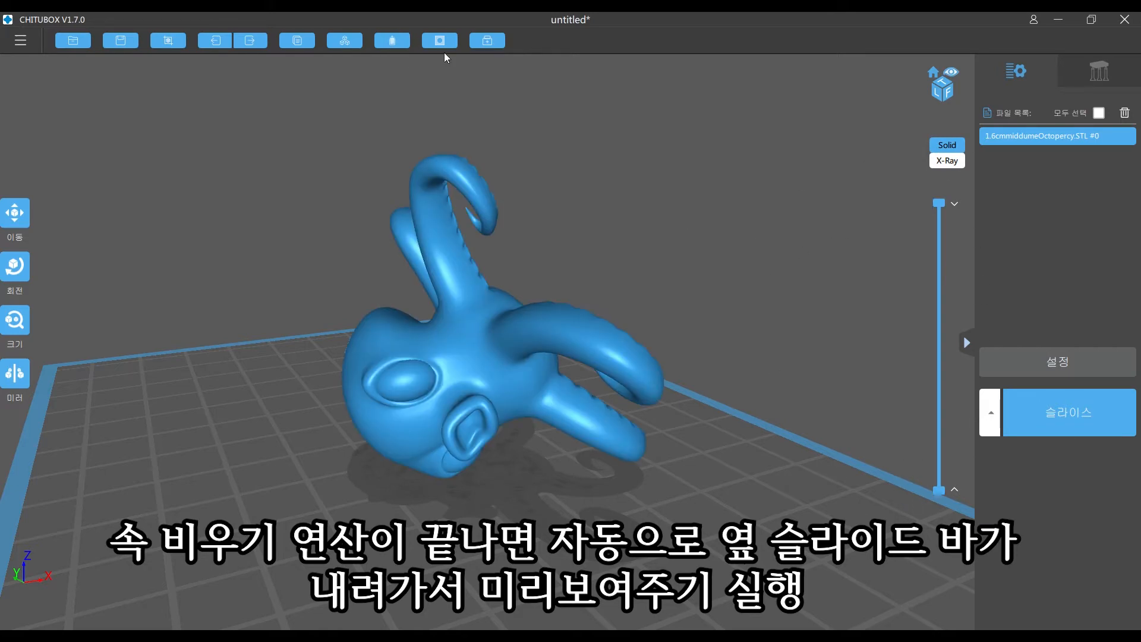
drag(624, 266, 568, 264)
mouse_move(474, 255)
right_down()
mouse_move(536, 255)
mouse_move(488, 254)
right_up()
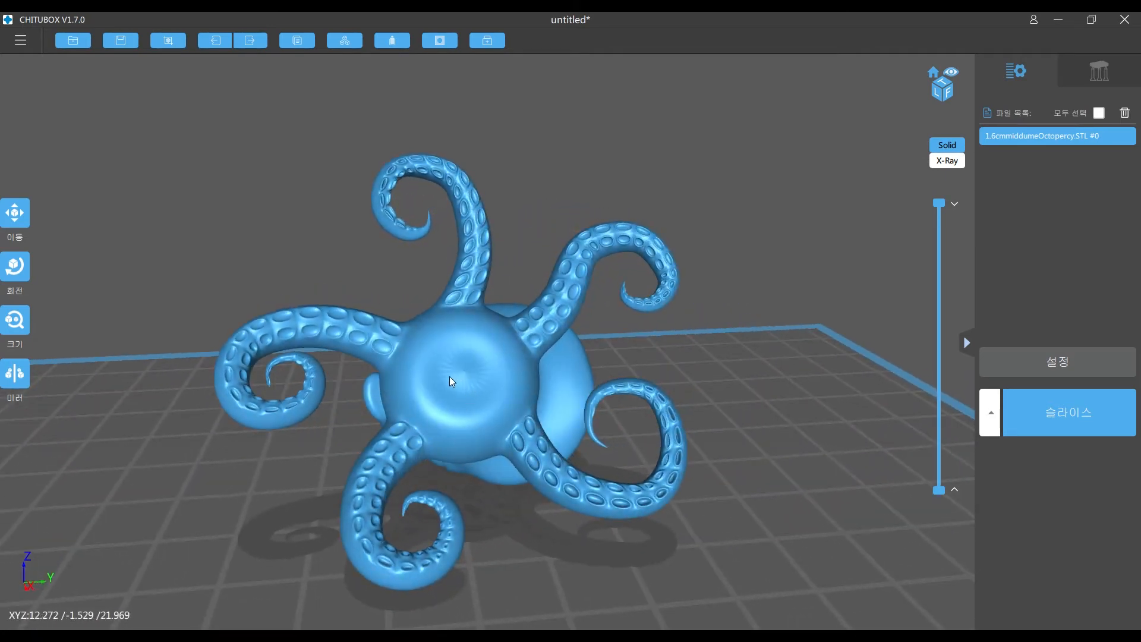
right_drag(506, 387, 829, 269)
drag(939, 203, 927, 382)
right_drag(927, 382, 462, 393)
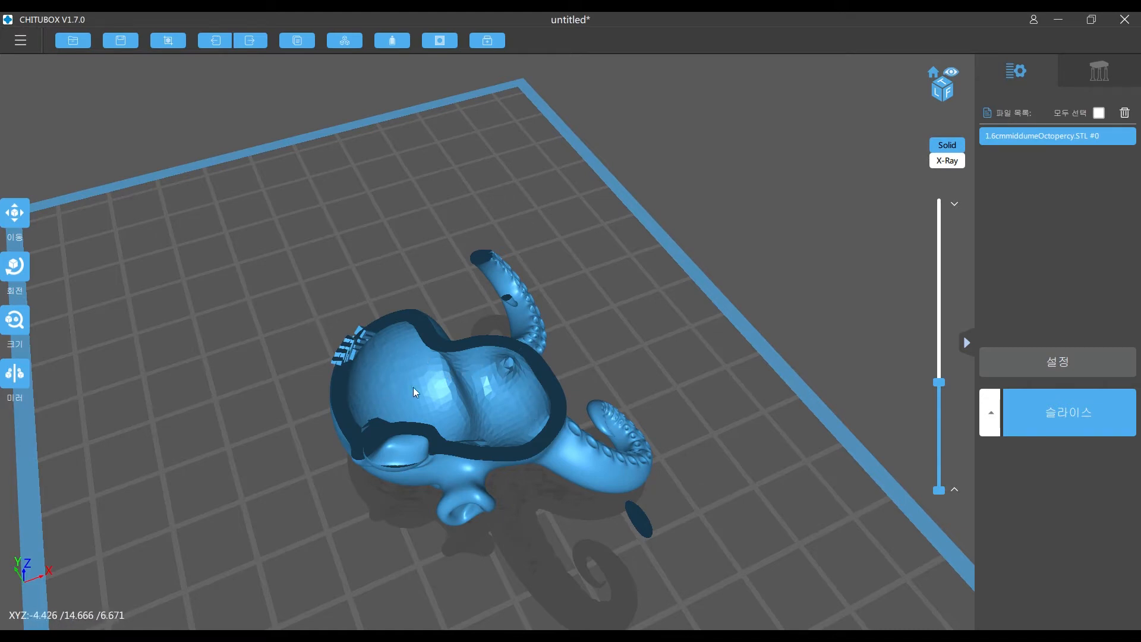
right_drag(511, 415, 715, 280)
drag(937, 382, 956, 434)
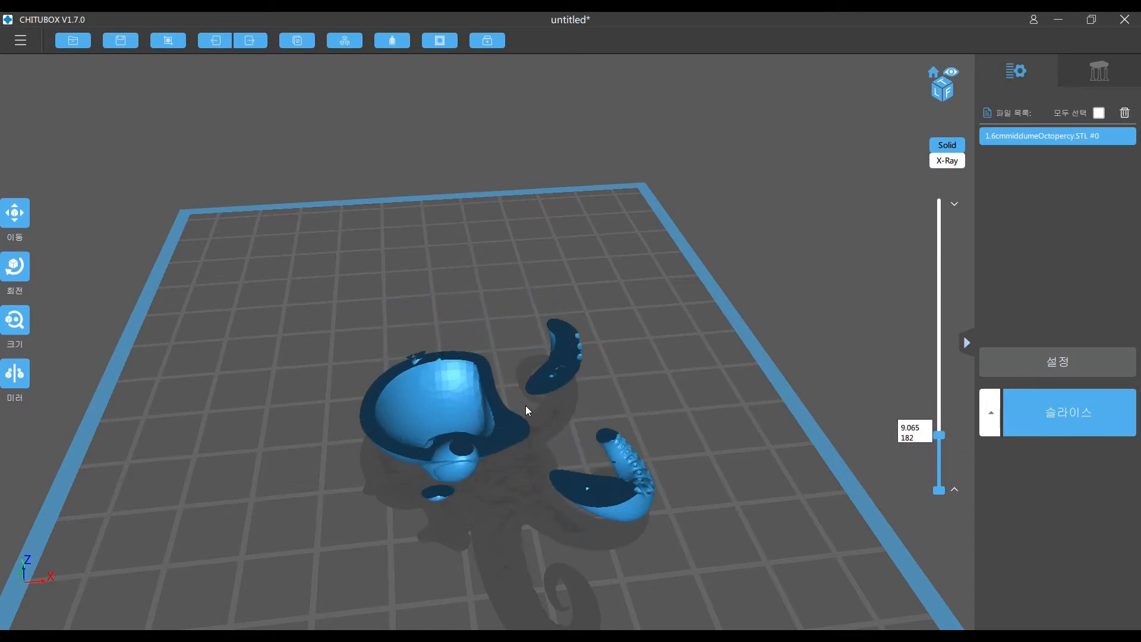
right_drag(703, 365, 616, 349)
drag(941, 428, 882, 174)
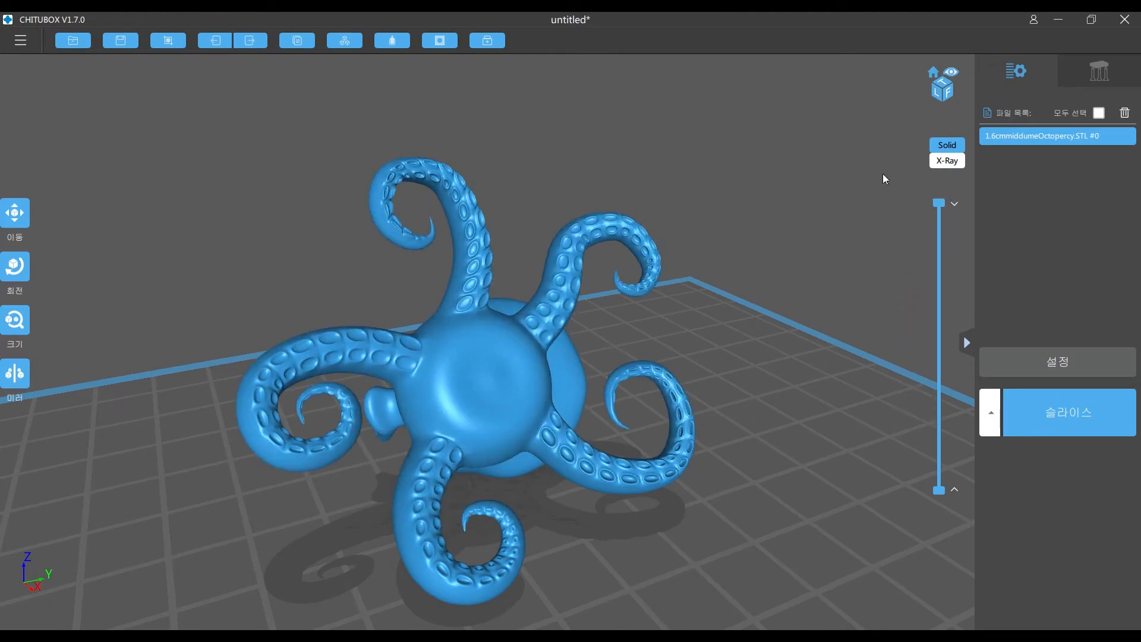
- Examine the octopus from its tentacle underside to the back of its head for inconspicuous drain hole locations
right_drag(501, 341, 621, 247)
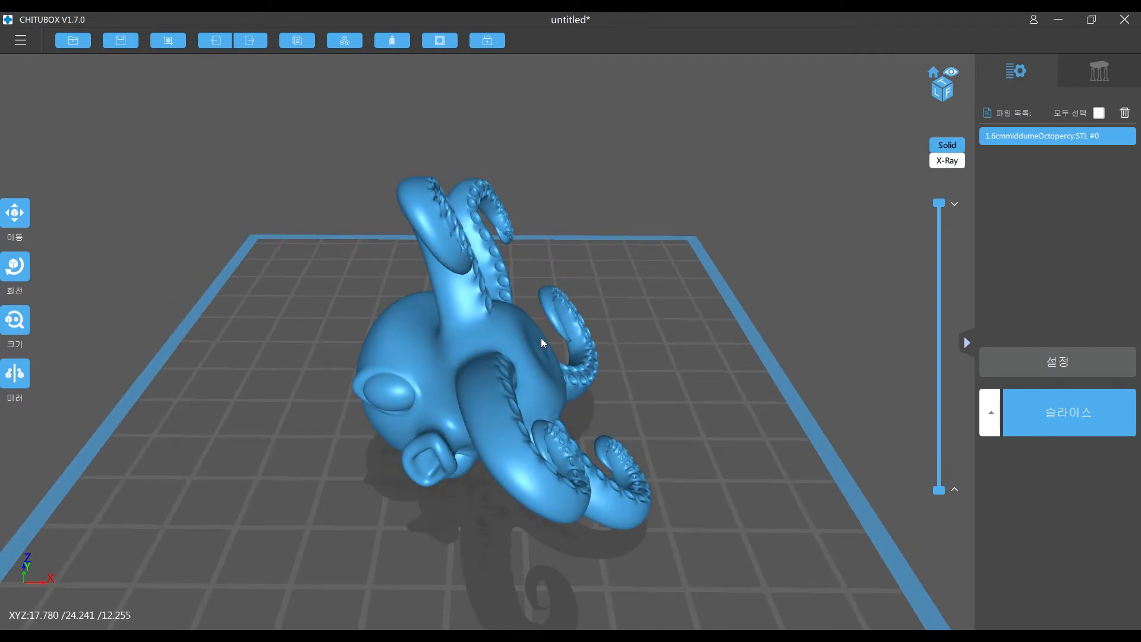
right_drag(350, 355, 418, 341)
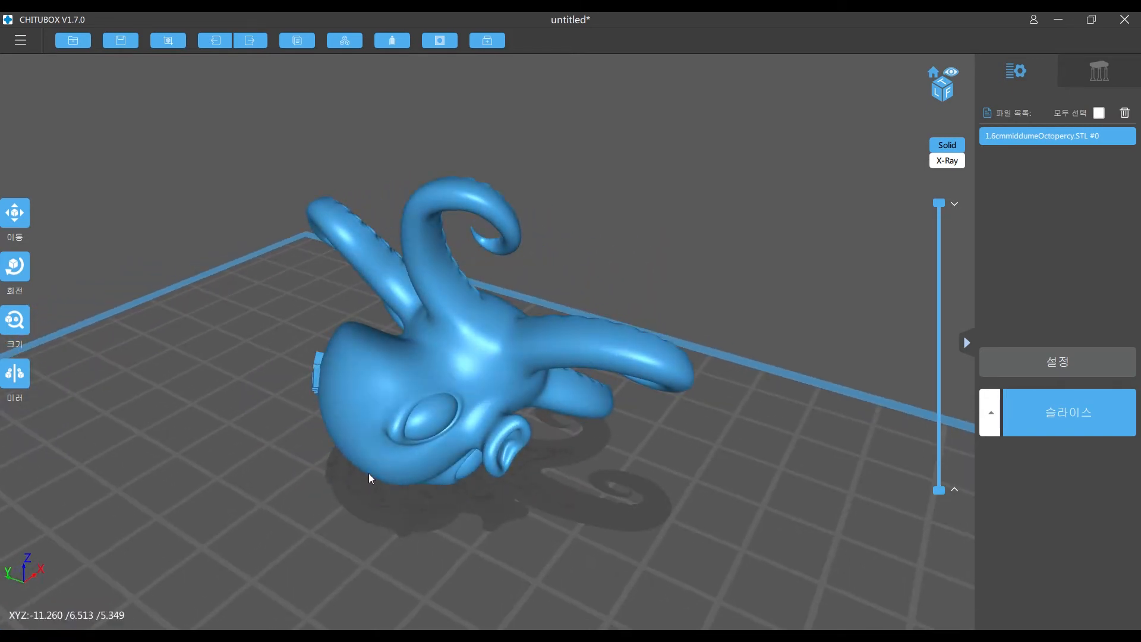
right_drag(618, 258, 542, 335)
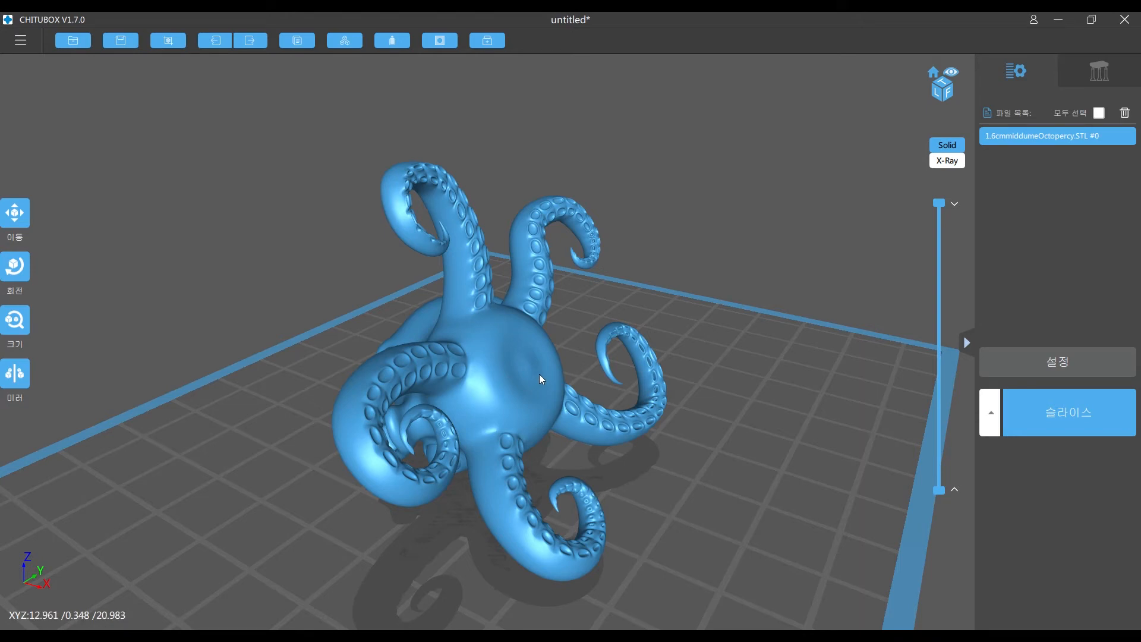
right_drag(540, 368, 524, 409)
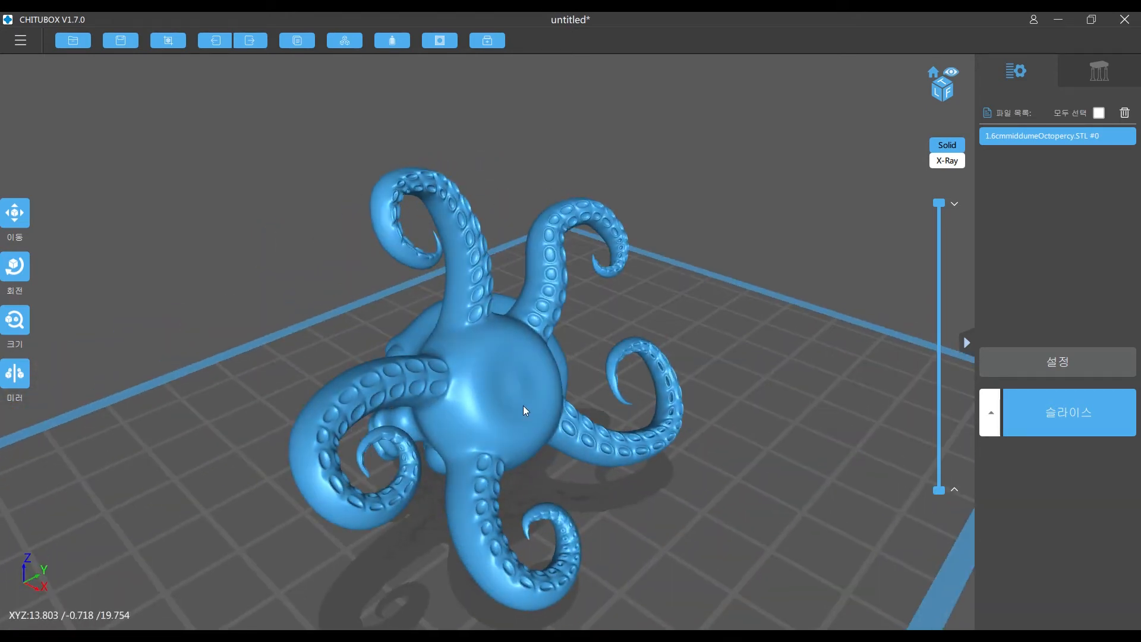
right_drag(450, 329, 440, 226)
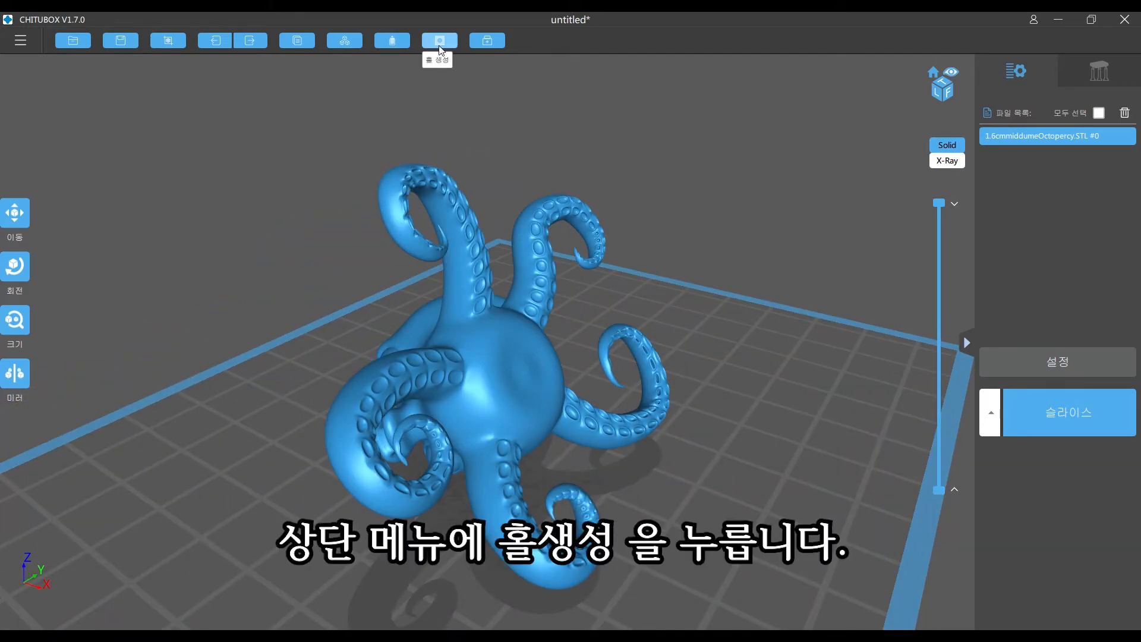
right_drag(742, 295, 686, 275)
right_drag(489, 322, 447, 422)
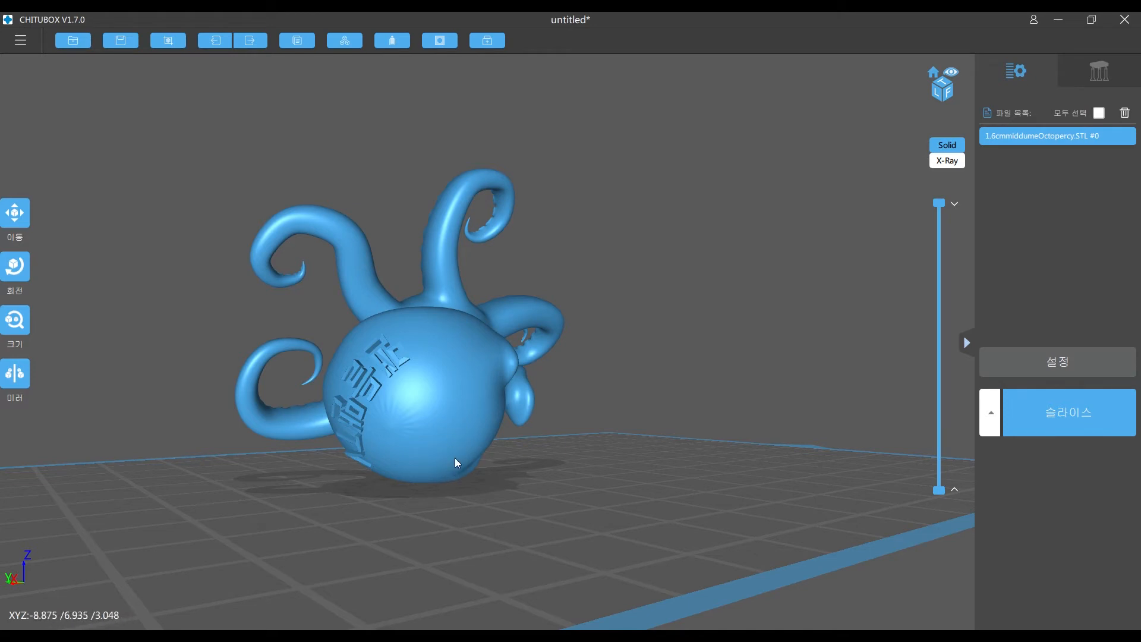
drag(431, 445, 363, 374)
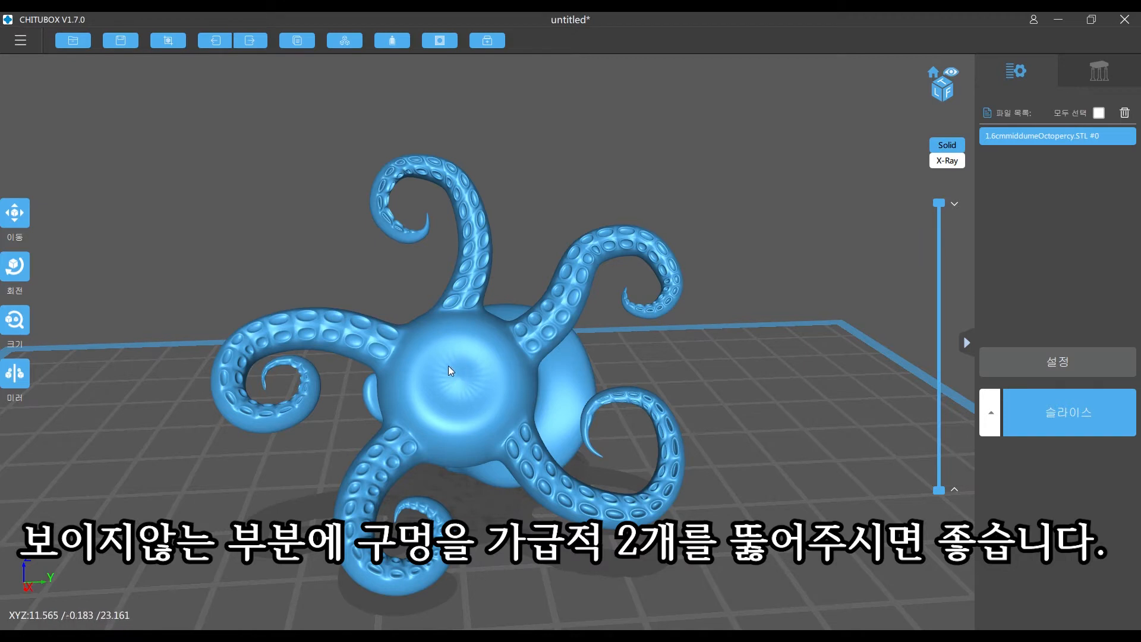
right_drag(459, 371, 541, 350)
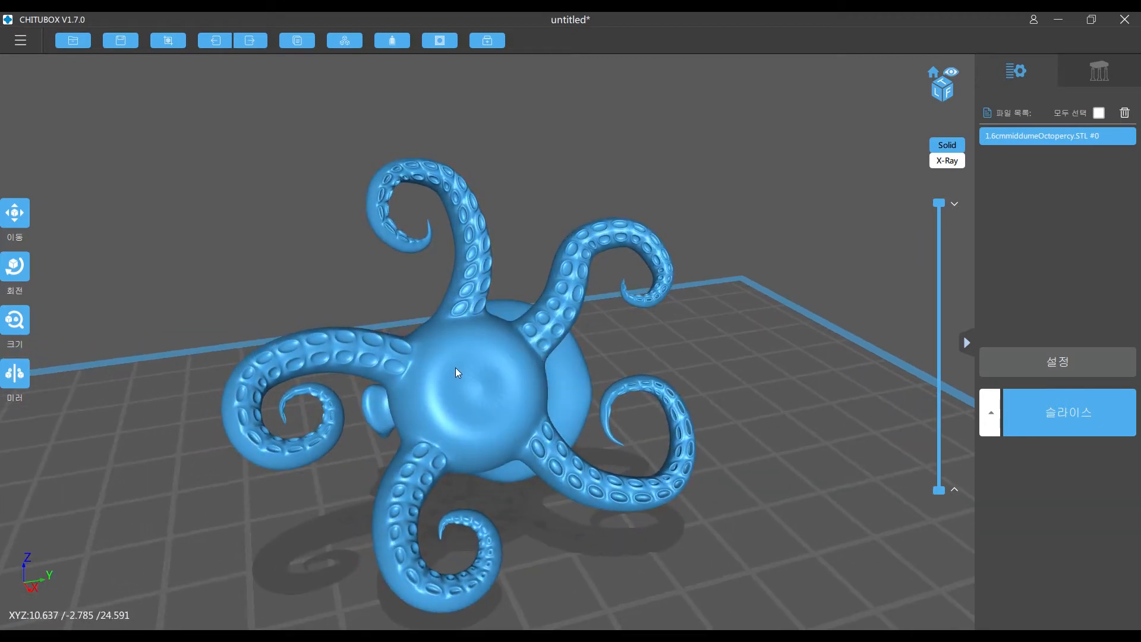
right_drag(534, 270, 526, 262)
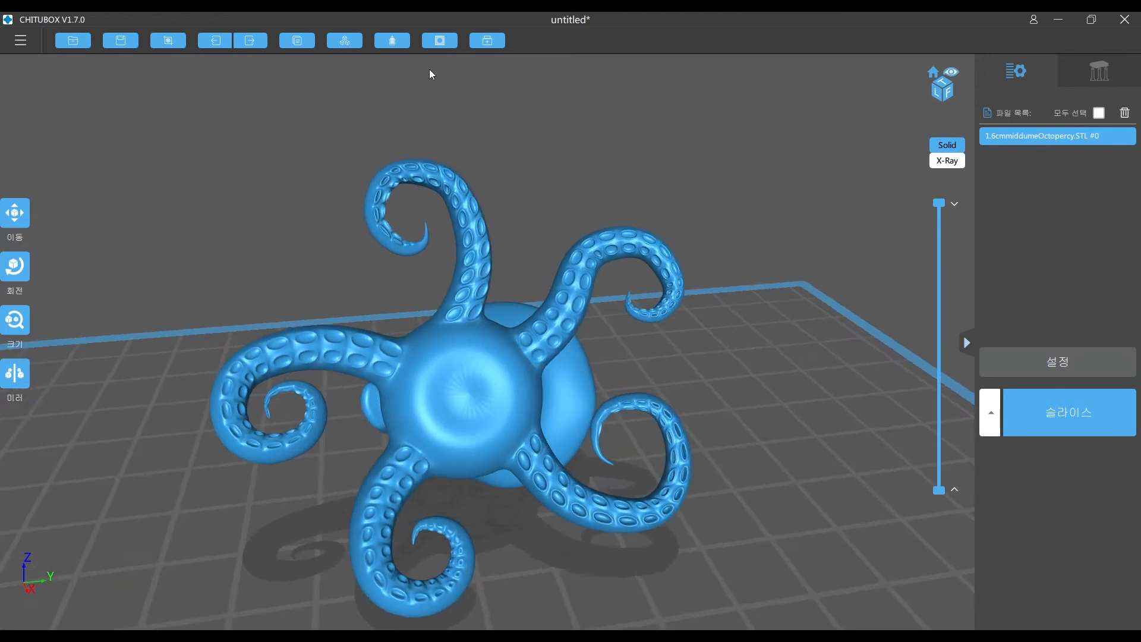
- Configure hole creation with a circular shape, 2 mm size, 8 mm depth, perpendicular to the model, keeping the cut-out hole part
click(438, 42)
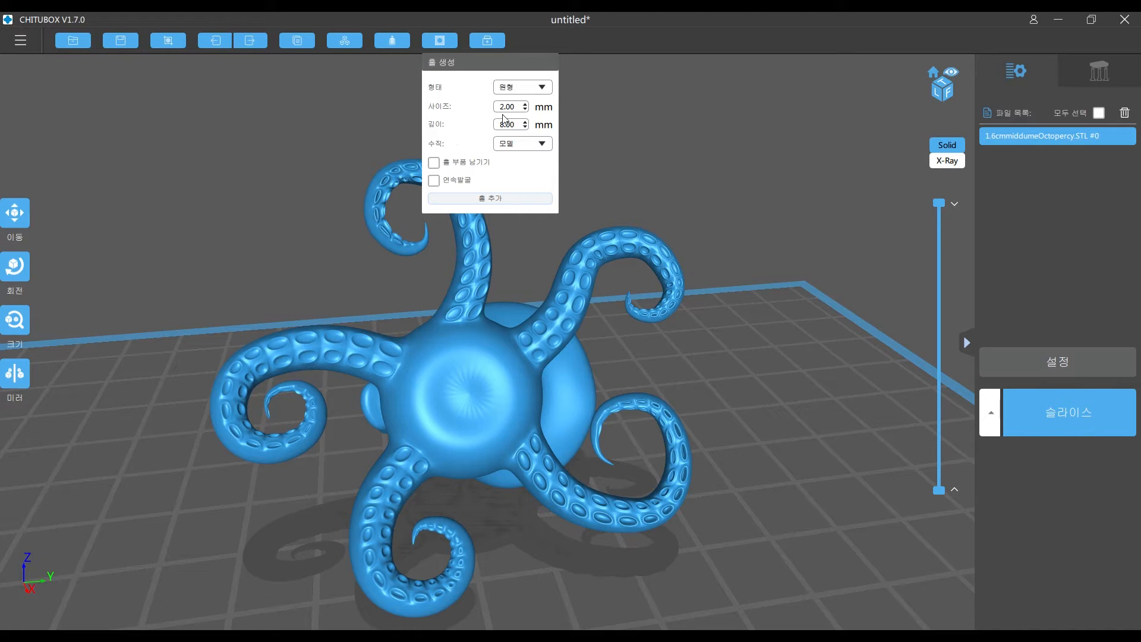
double_click(517, 108)
click(516, 87)
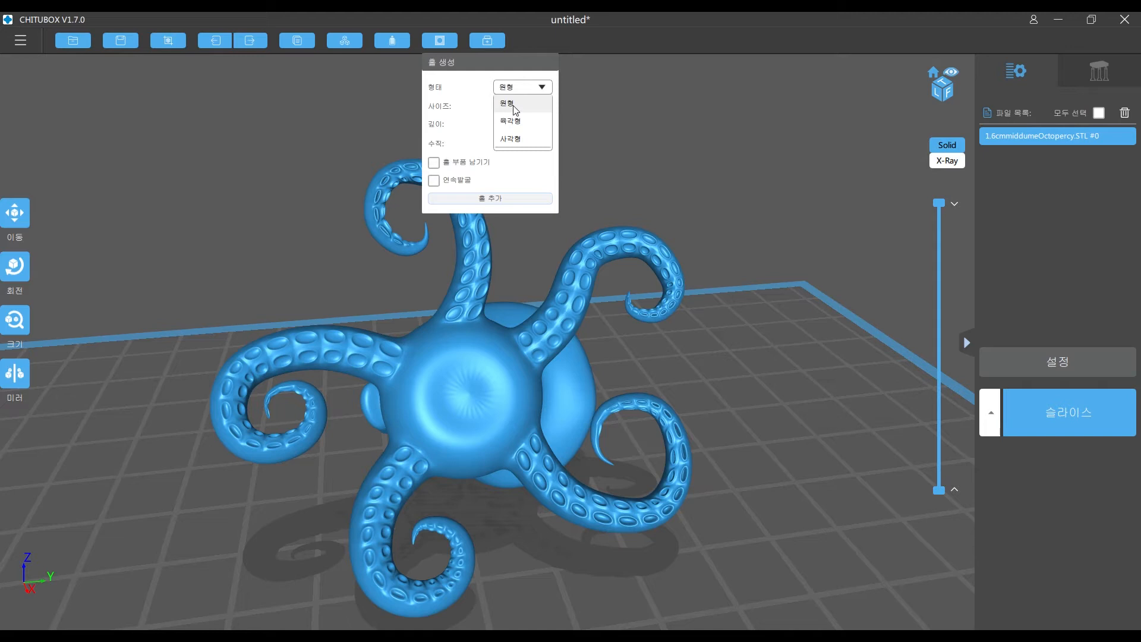
click(514, 105)
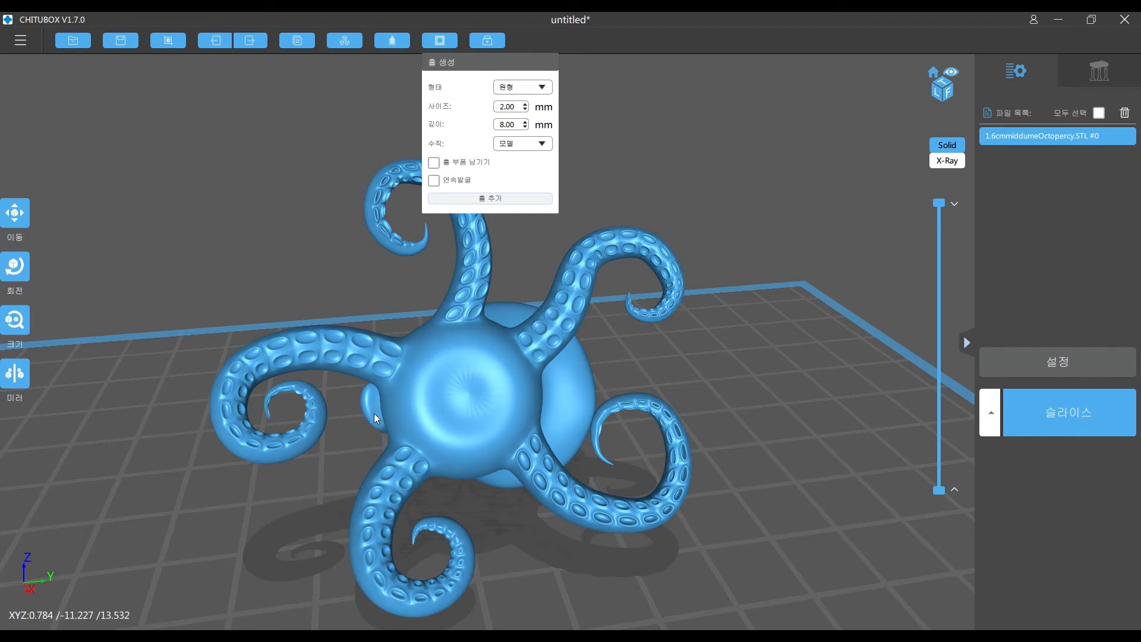
right_drag(800, 480, 499, 466)
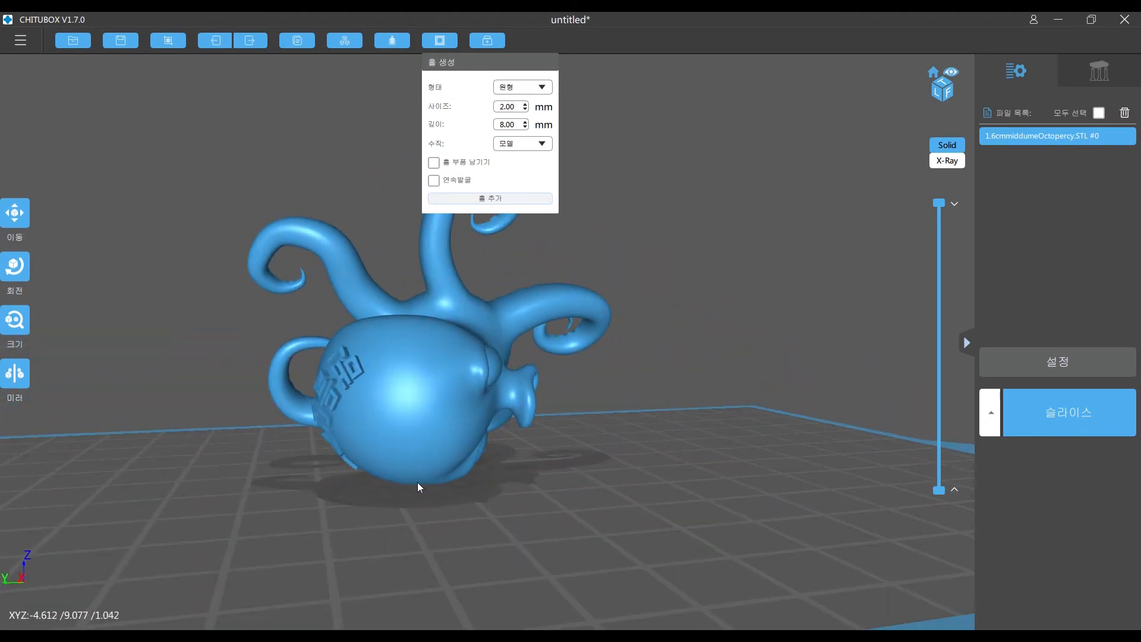
right_drag(640, 469, 594, 428)
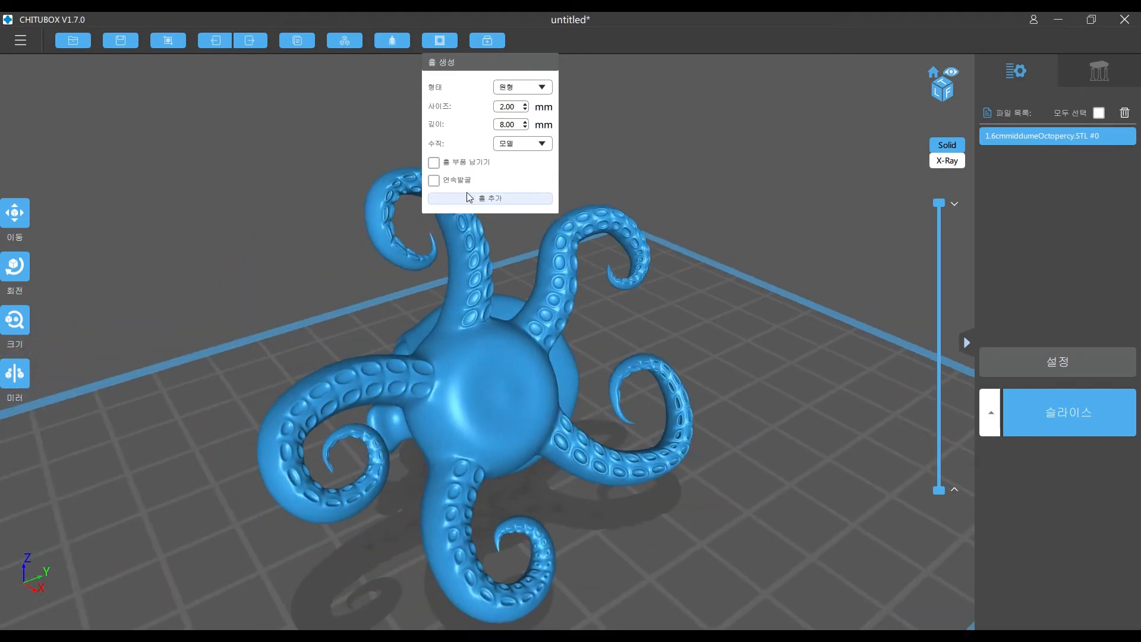
click(434, 164)
- Add a drain hole at the centre of the octopus's underside, between the tentacles
click(483, 199)
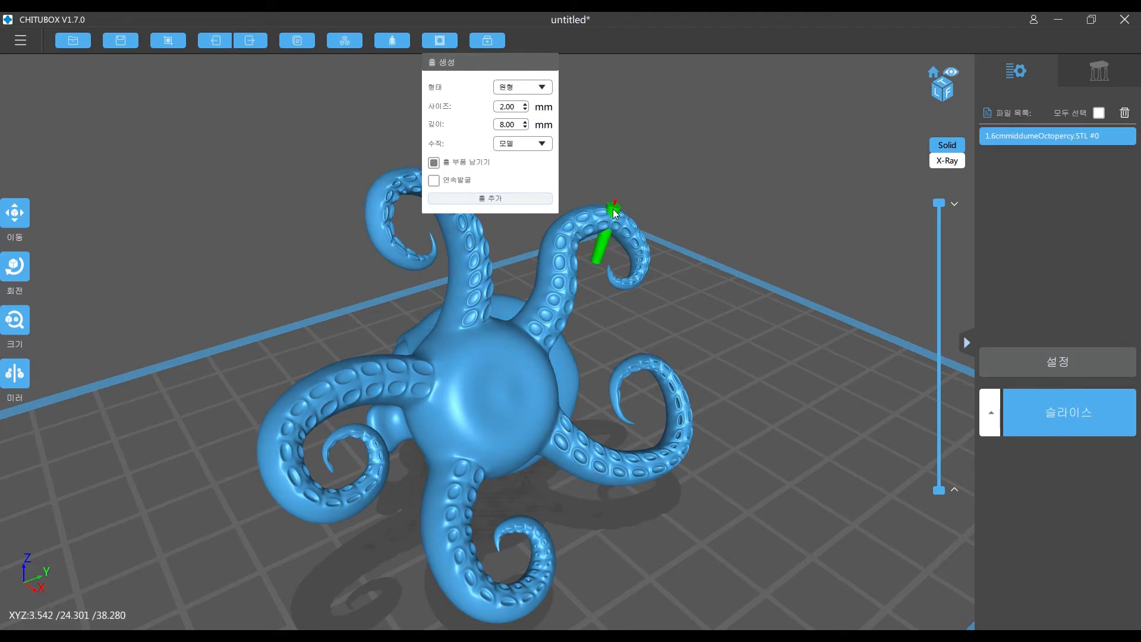
click(511, 395)
mouse_move(671, 335)
mouse_down()
mouse_move(676, 320)
mouse_move(648, 313)
mouse_move(690, 315)
mouse_move(680, 331)
mouse_move(678, 315)
mouse_up()
scroll(480, 416, up, 5)
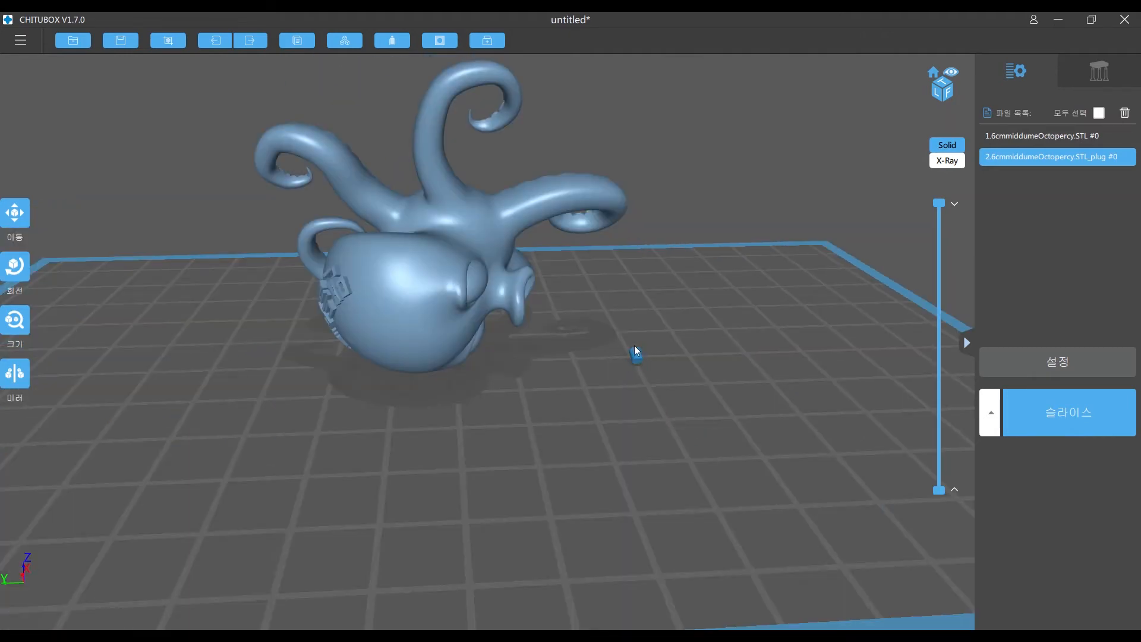
drag(660, 287, 518, 266)
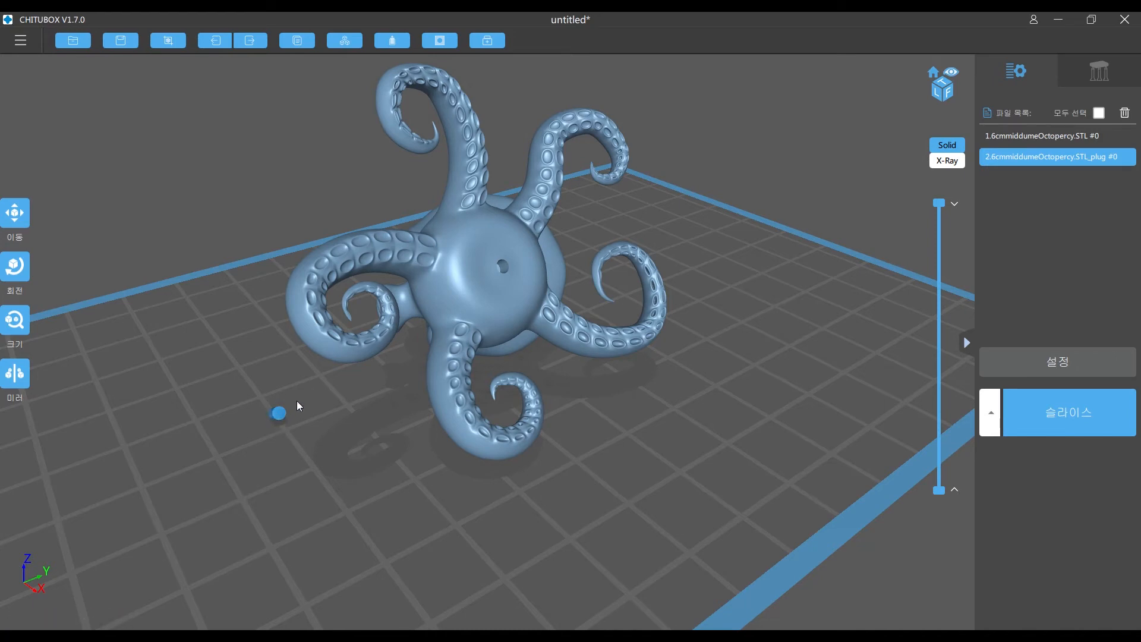
- Add a second 2 mm circular drain hole, 8 mm deep, low on the back of the octopus's head, keeping its plug
drag(275, 412, 529, 357)
click(440, 41)
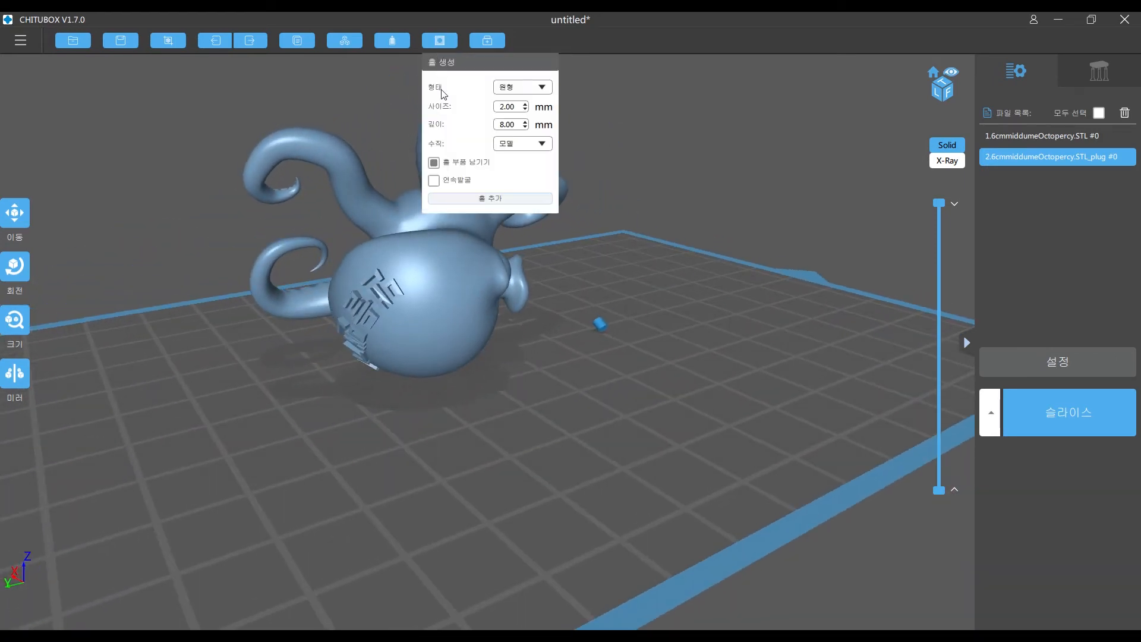
click(478, 199)
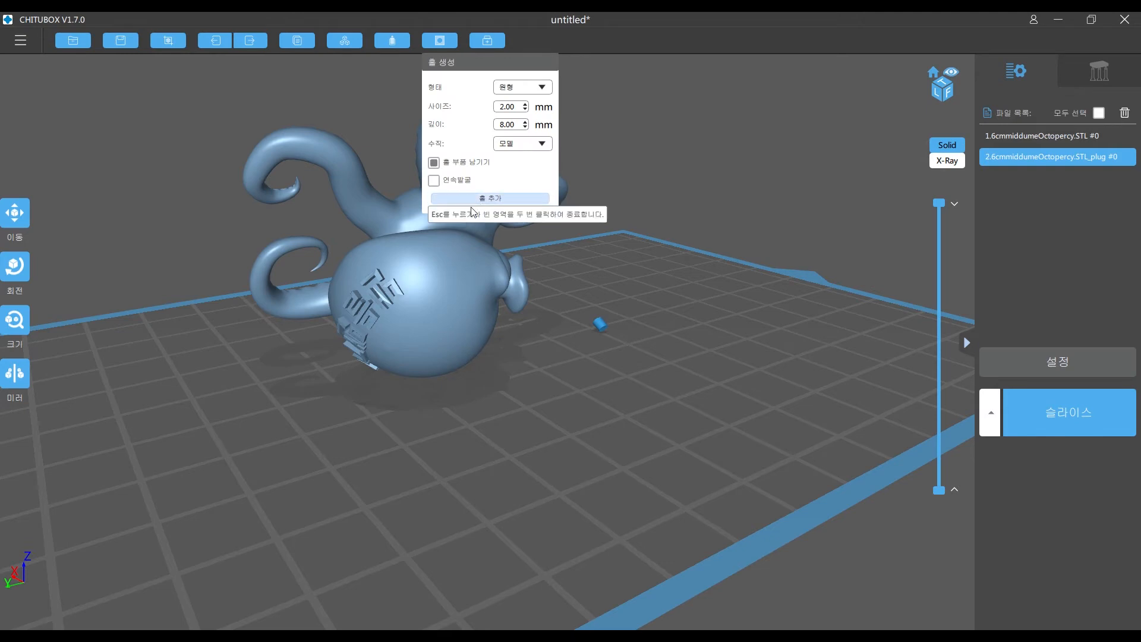
drag(470, 394, 465, 343)
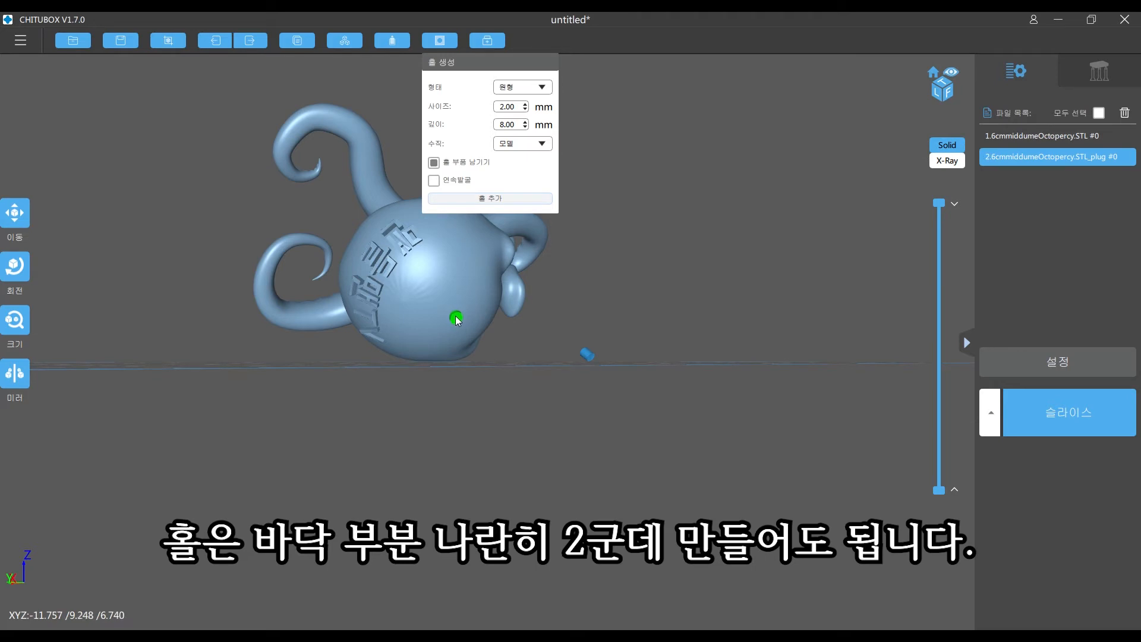
drag(456, 319, 378, 326)
click(462, 297)
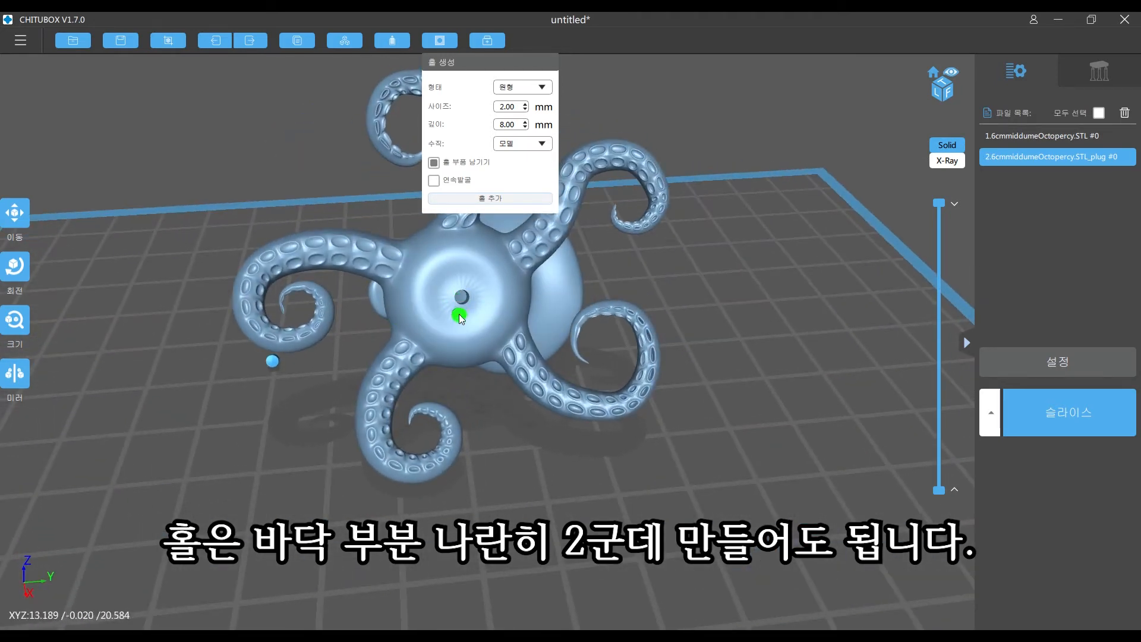
mouse_move(458, 275)
mouse_down()
mouse_move(508, 481)
mouse_move(513, 454)
mouse_move(537, 453)
mouse_move(573, 486)
mouse_move(576, 459)
mouse_move(768, 438)
mouse_move(745, 422)
mouse_move(743, 434)
mouse_move(704, 440)
mouse_move(562, 455)
mouse_move(710, 459)
mouse_move(794, 442)
mouse_move(743, 437)
mouse_up()
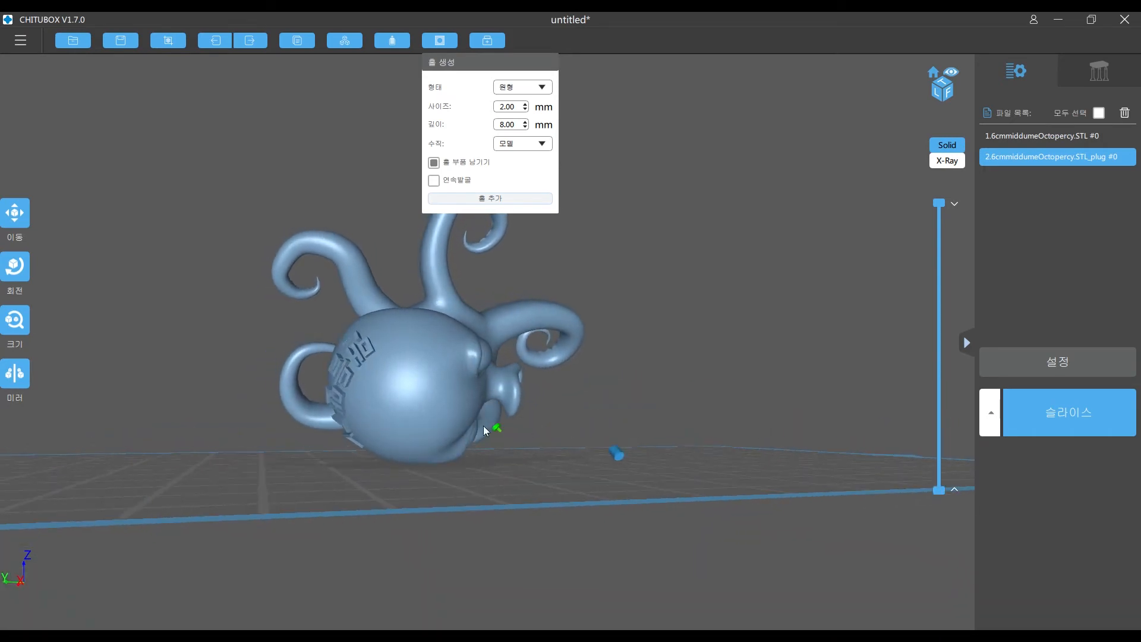
click(407, 420)
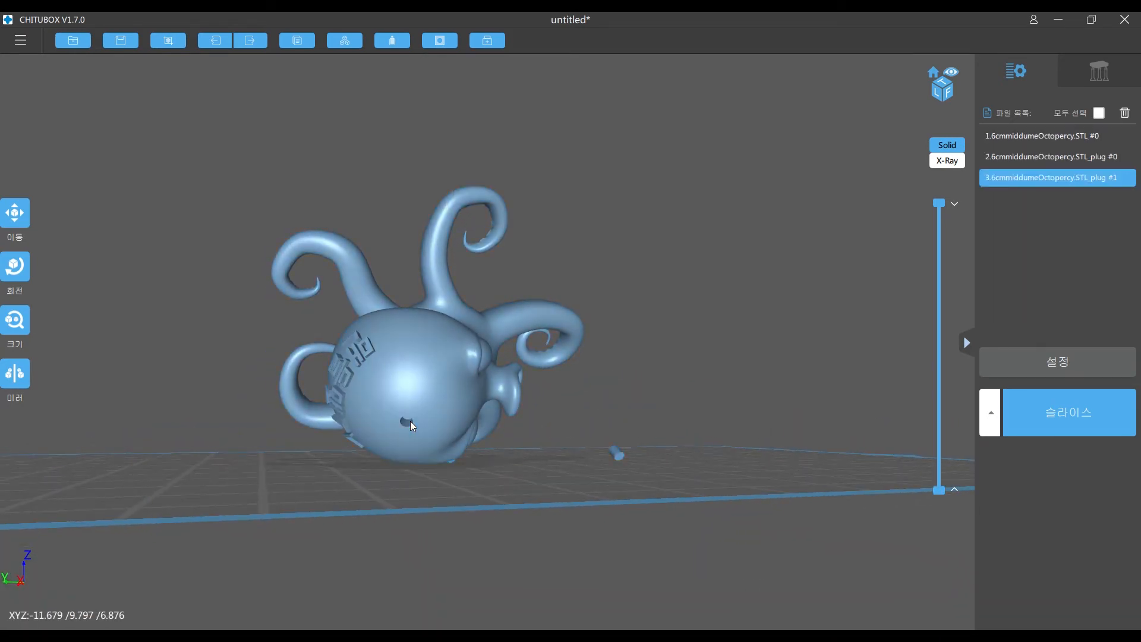
- Select the octopus and examine both drain holes and their separate plugs from all sides
drag(705, 391, 463, 389)
drag(579, 361, 530, 305)
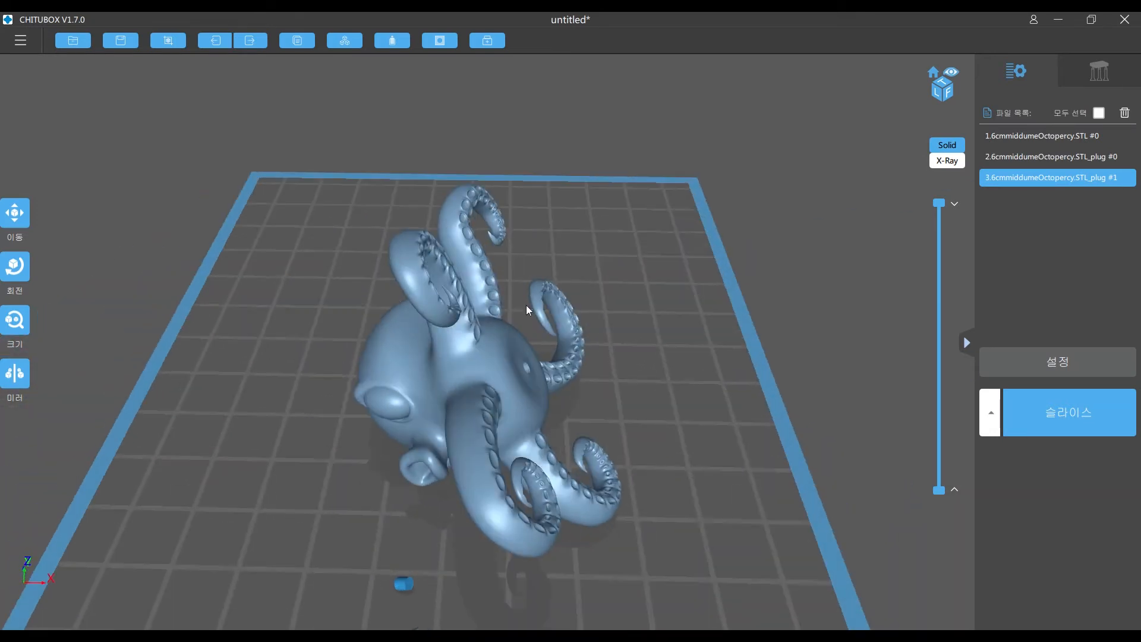
click(463, 326)
drag(464, 325, 436, 370)
drag(354, 430, 519, 437)
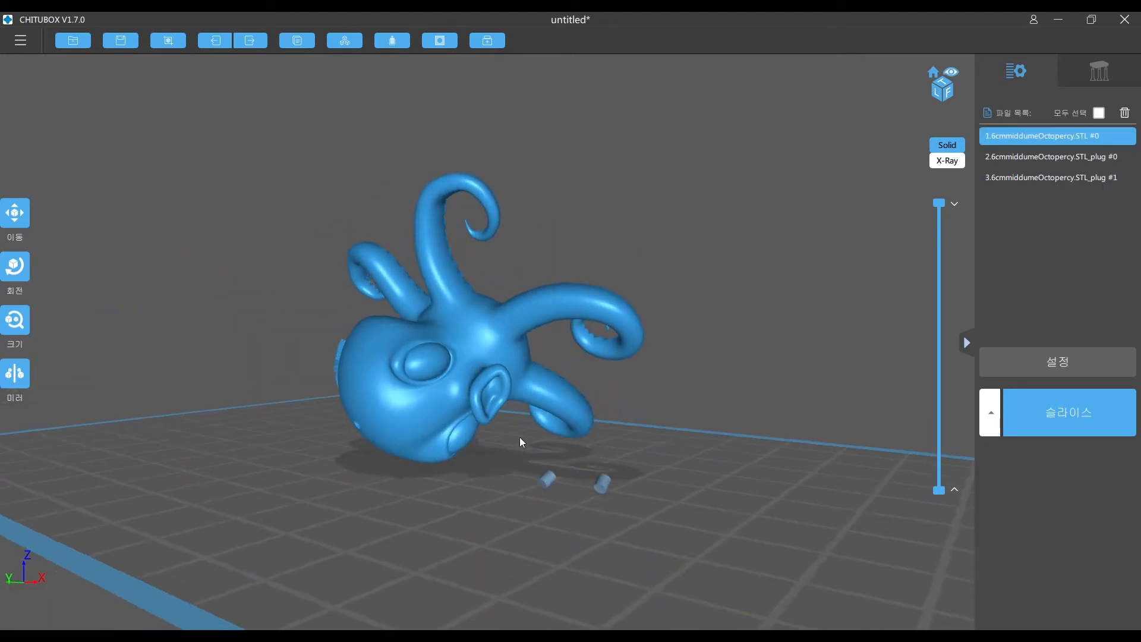
right_drag(520, 436, 525, 436)
right_drag(450, 403, 511, 355)
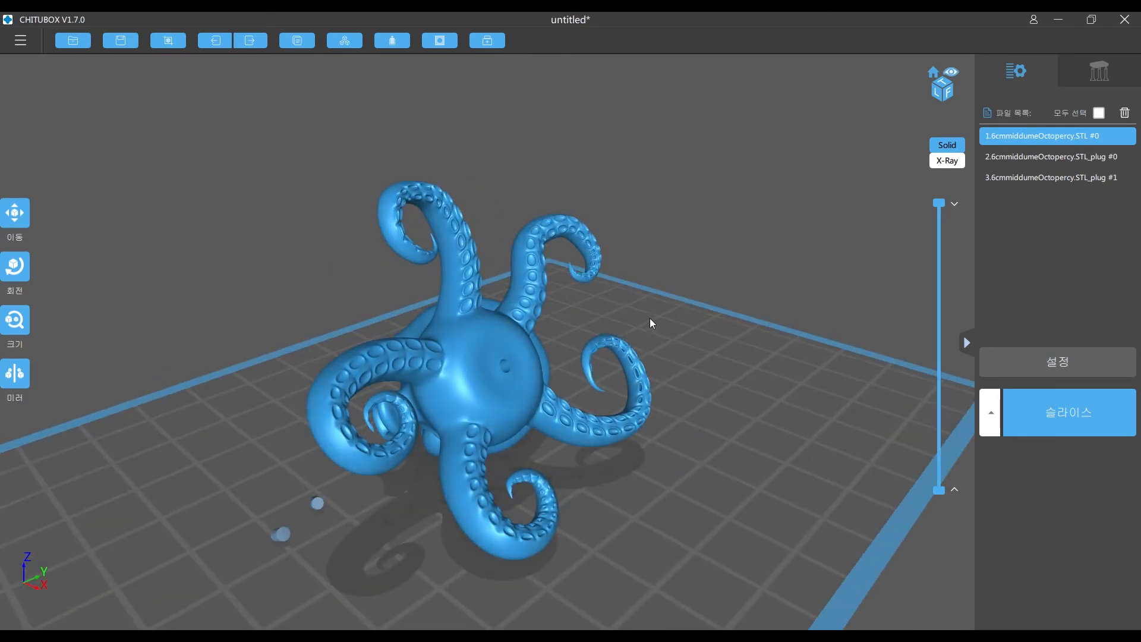
right_drag(651, 320, 451, 579)
right_drag(631, 508, 459, 372)
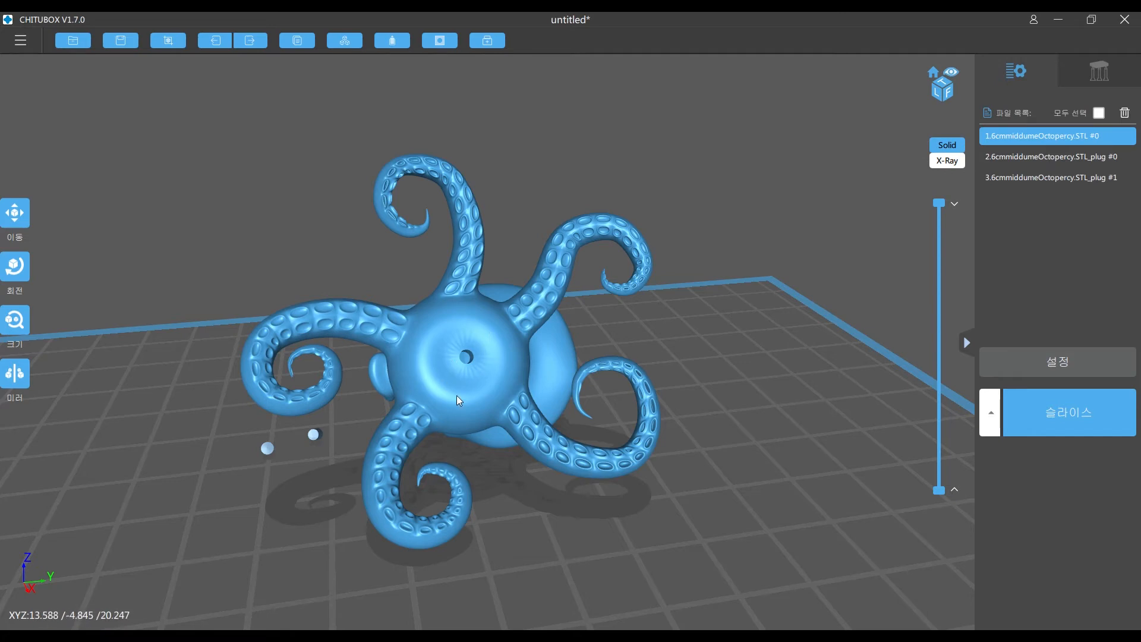
right_drag(468, 469, 738, 405)
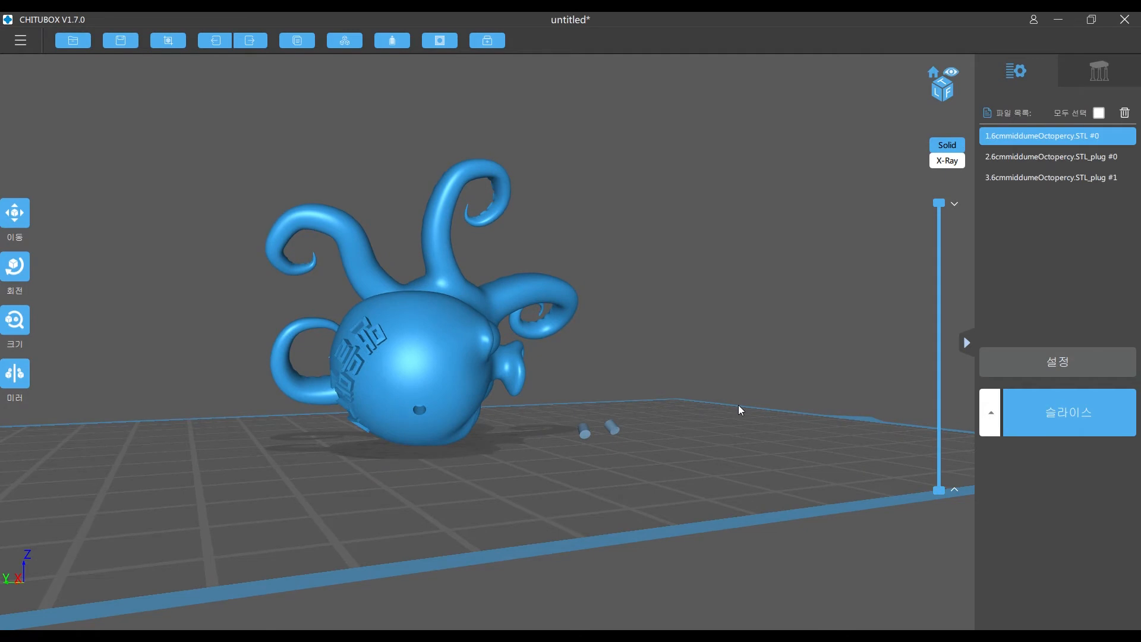
right_drag(422, 413, 483, 401)
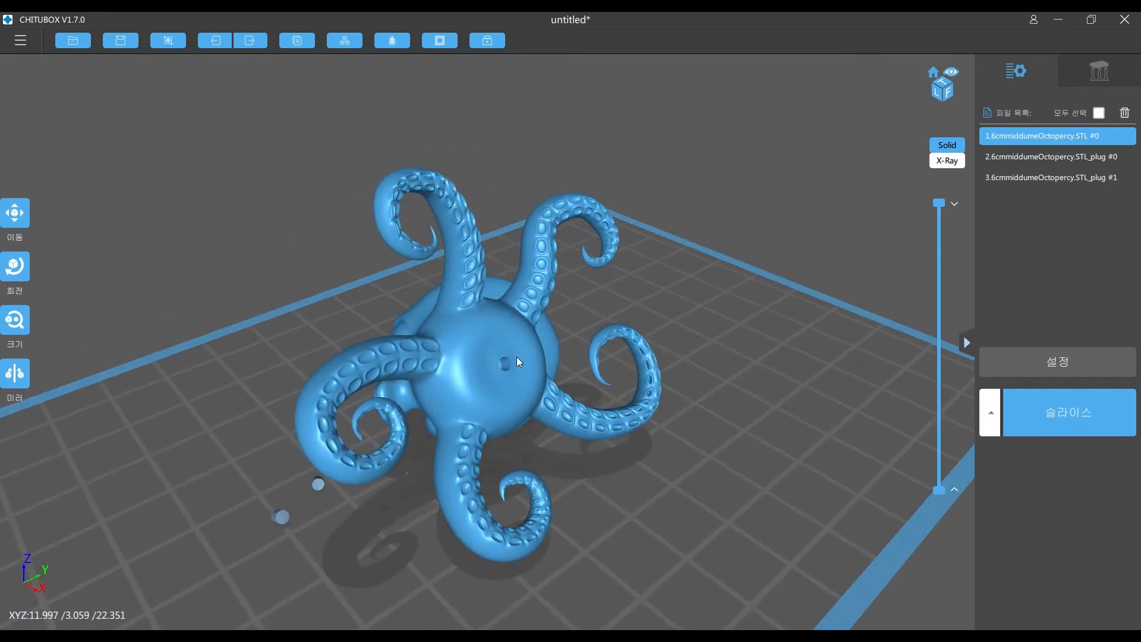
- Section the octopus horizontally at about mid-height to inspect the hollow interior and drain hole, and restore the full layer view
right_drag(505, 361, 856, 324)
drag(939, 202, 911, 357)
right_drag(782, 336, 495, 295)
scroll(458, 336, up, 10)
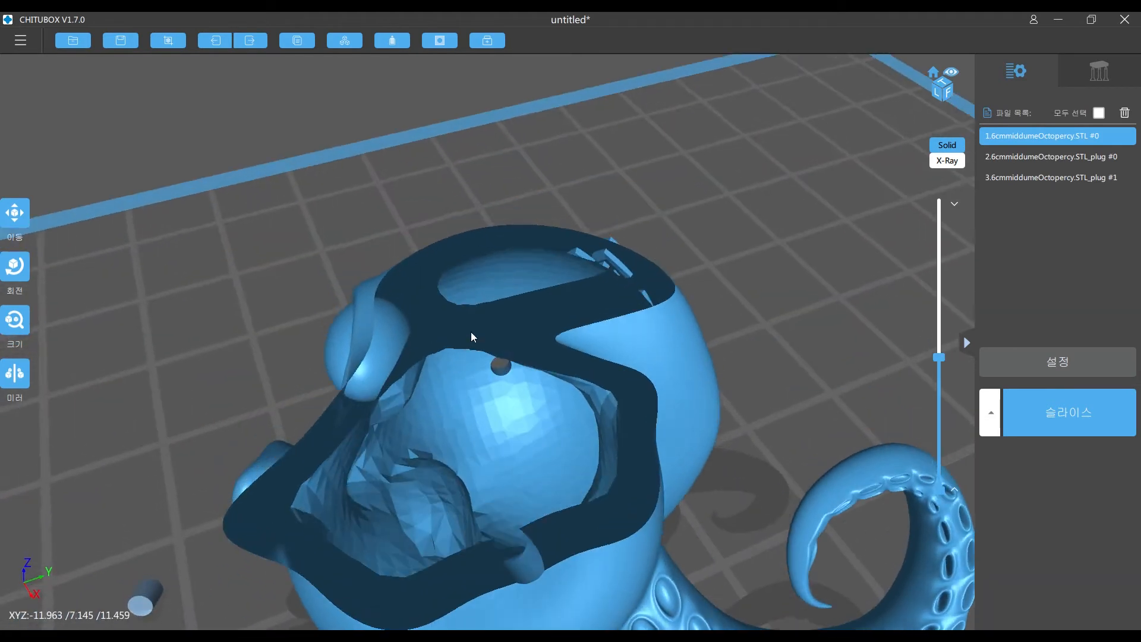
right_drag(471, 337, 568, 381)
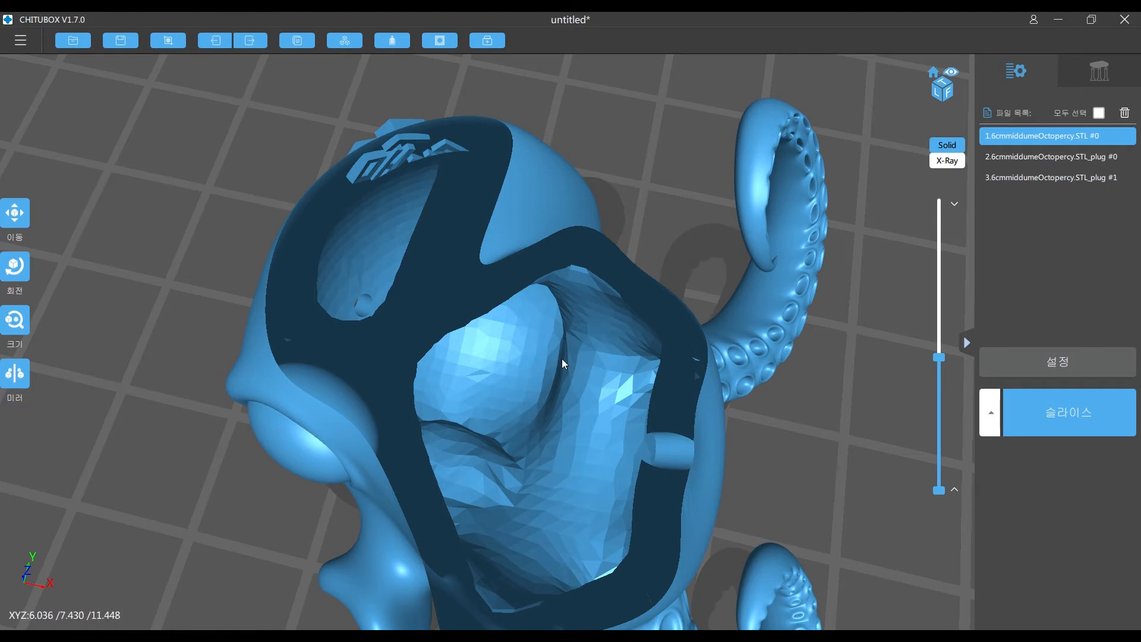
drag(583, 430, 518, 317)
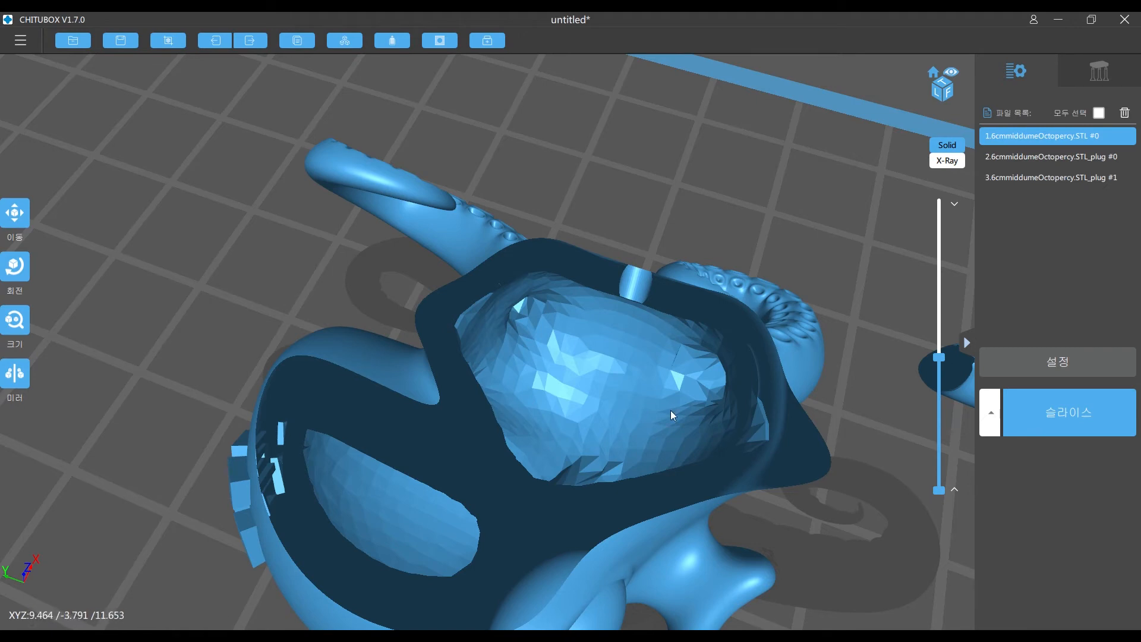
drag(938, 358, 933, 199)
right_drag(645, 340, 604, 324)
scroll(597, 363, down, 4)
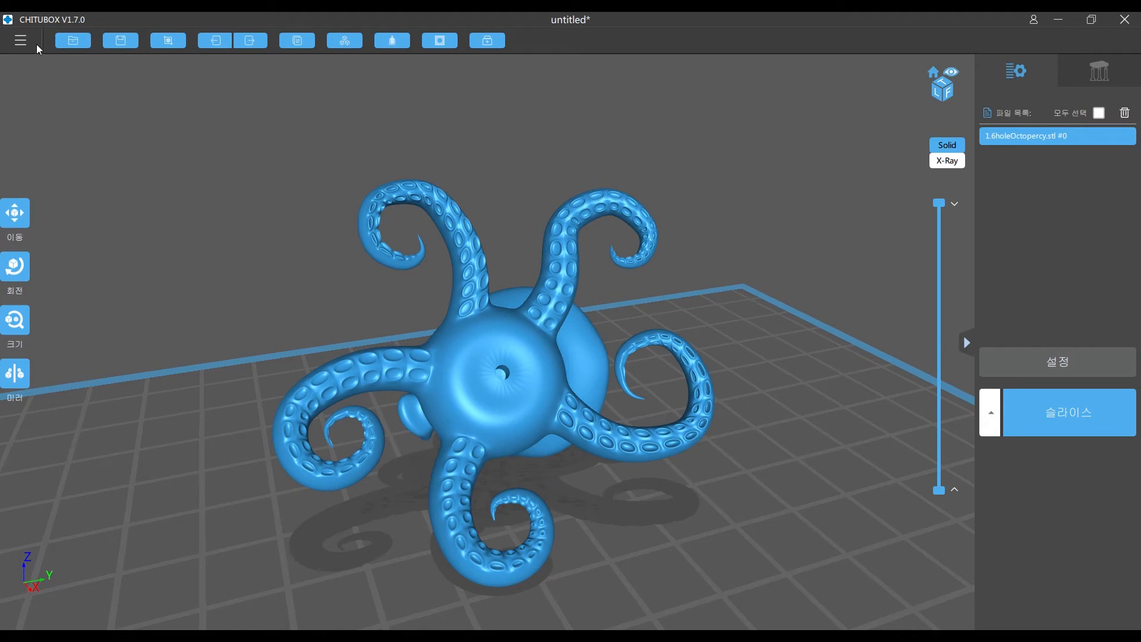
- Open the save dialog for exporting the holed octopus model as an STL file
click(37, 44)
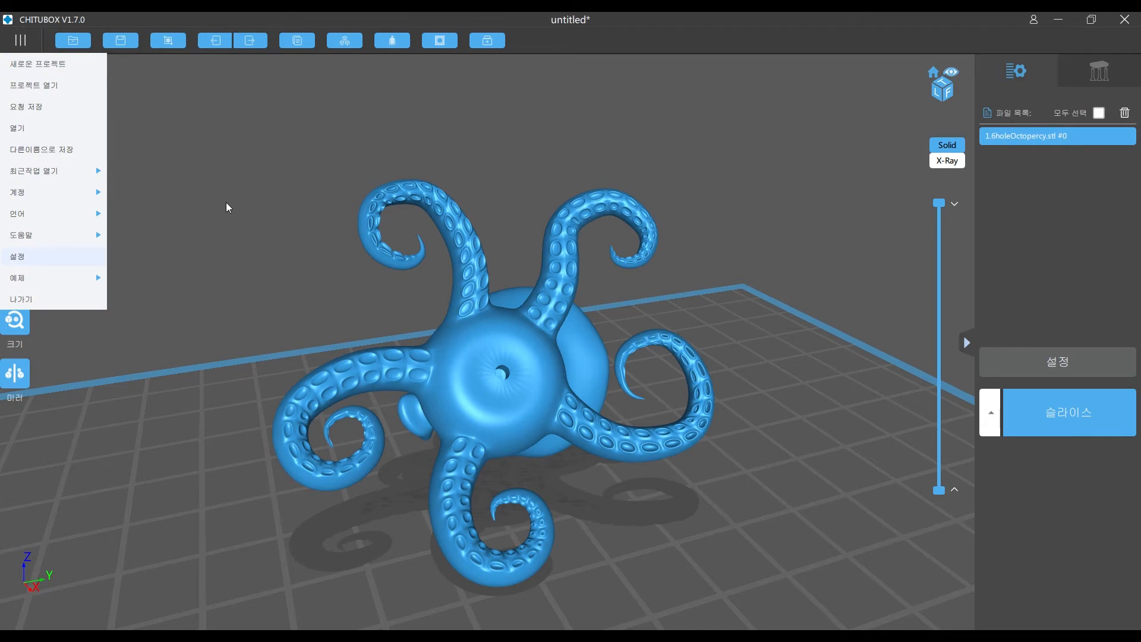
right_drag(242, 212, 363, 188)
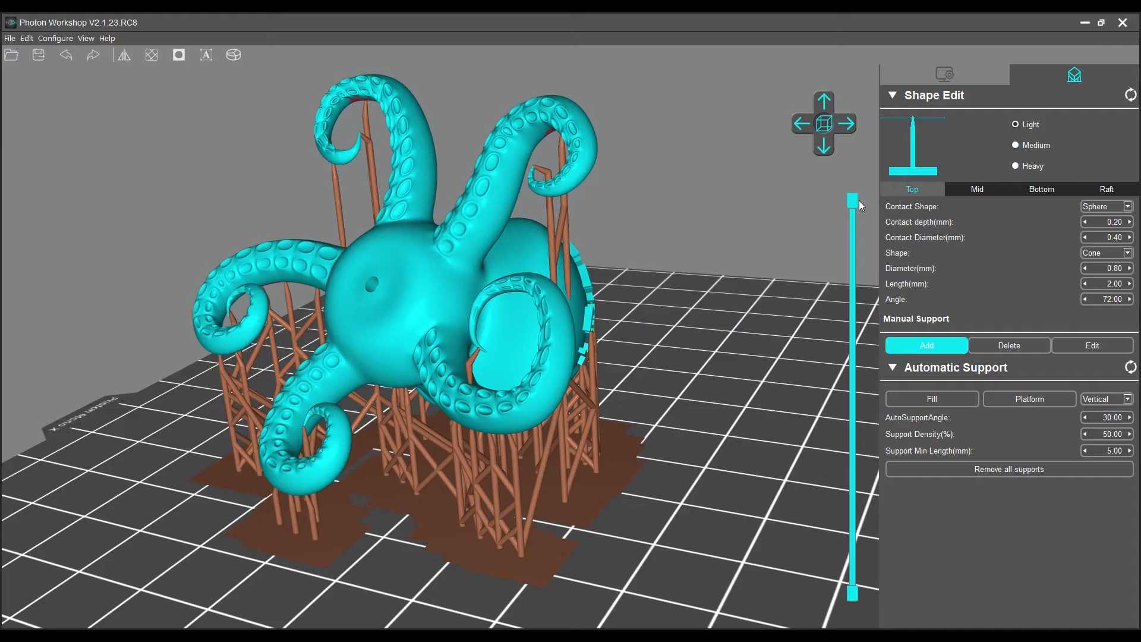
mouse_move(854, 202)
mouse_down()
mouse_move(853, 380)
mouse_move(869, 495)
mouse_move(854, 202)
mouse_up()
scroll(433, 437, up, 3)
scroll(425, 439, down, 3)
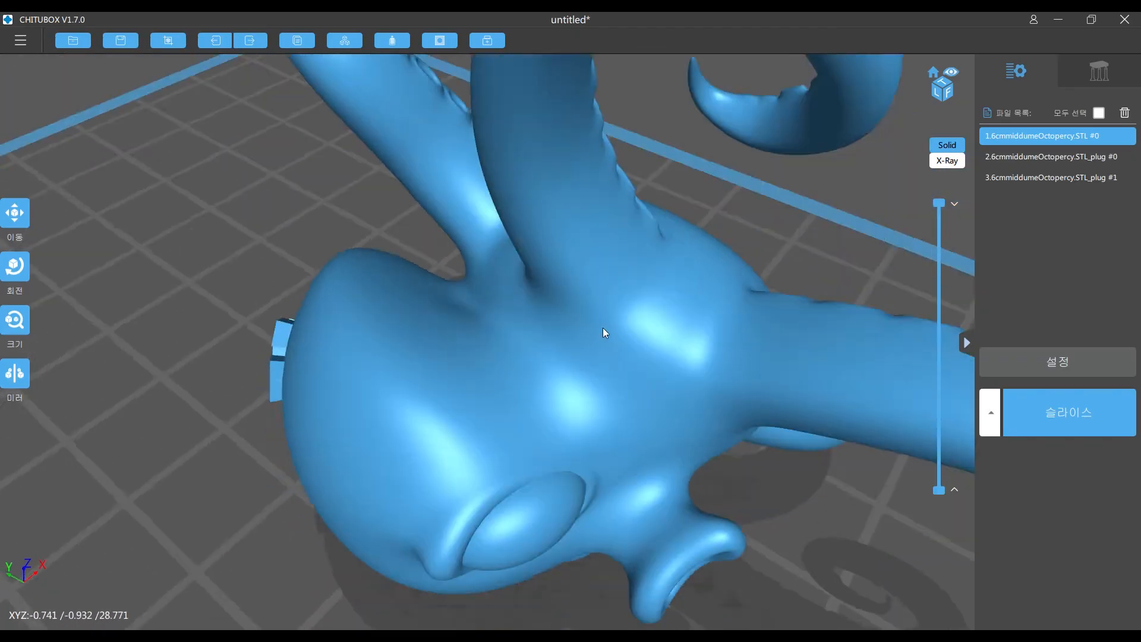
- Open the support settings for the octopus model
scroll(597, 362, down, 5)
right_drag(584, 360, 507, 358)
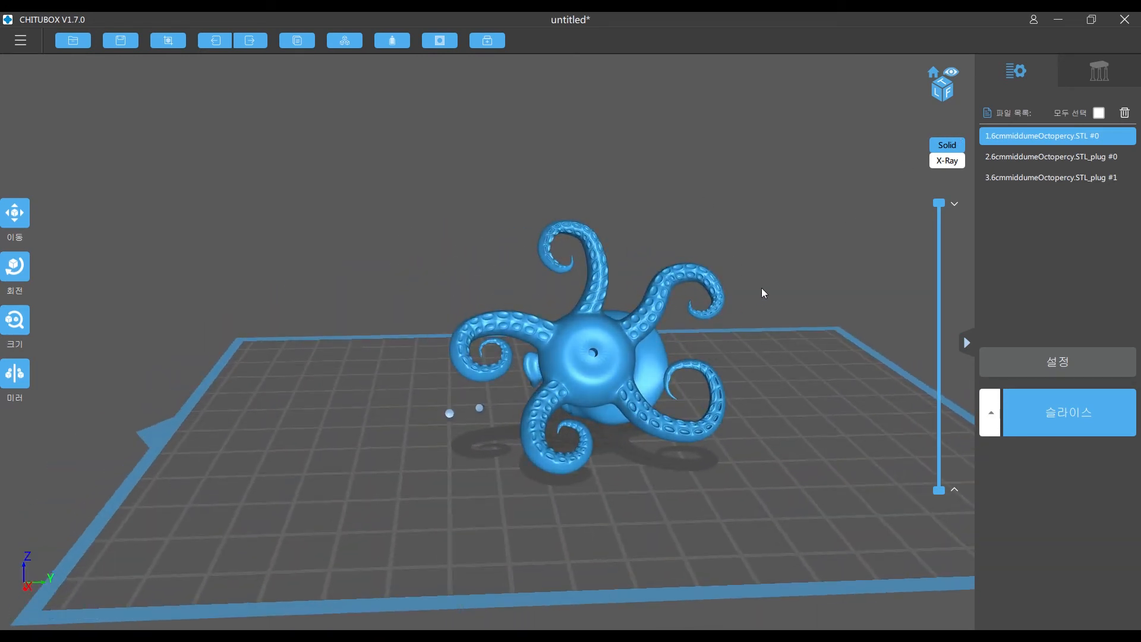
middle_drag(761, 293, 717, 288)
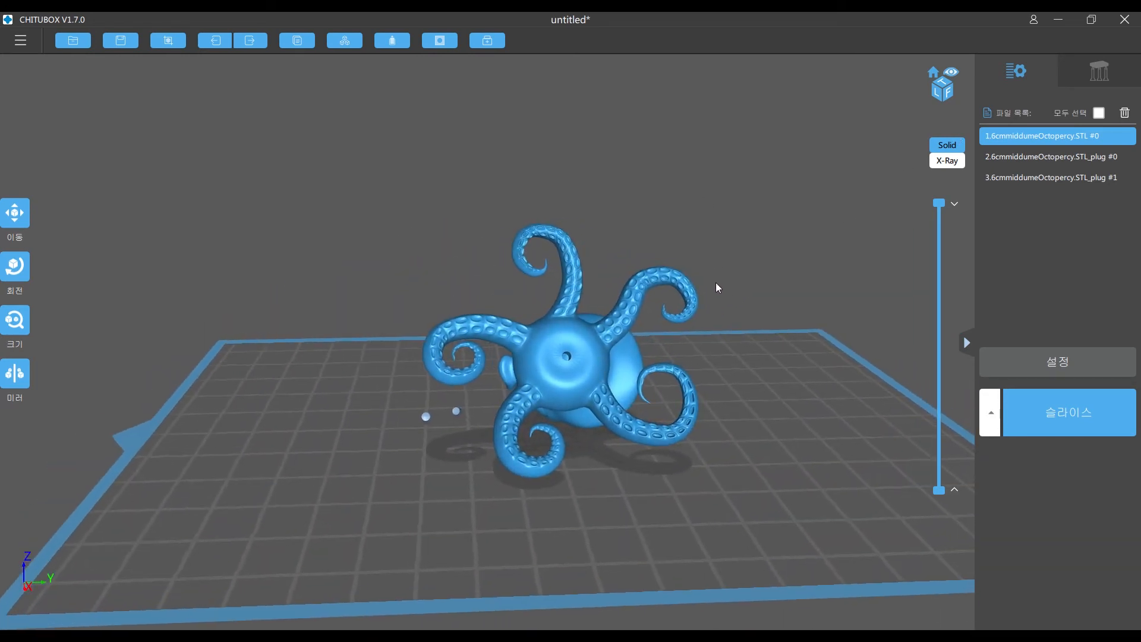
click(1099, 73)
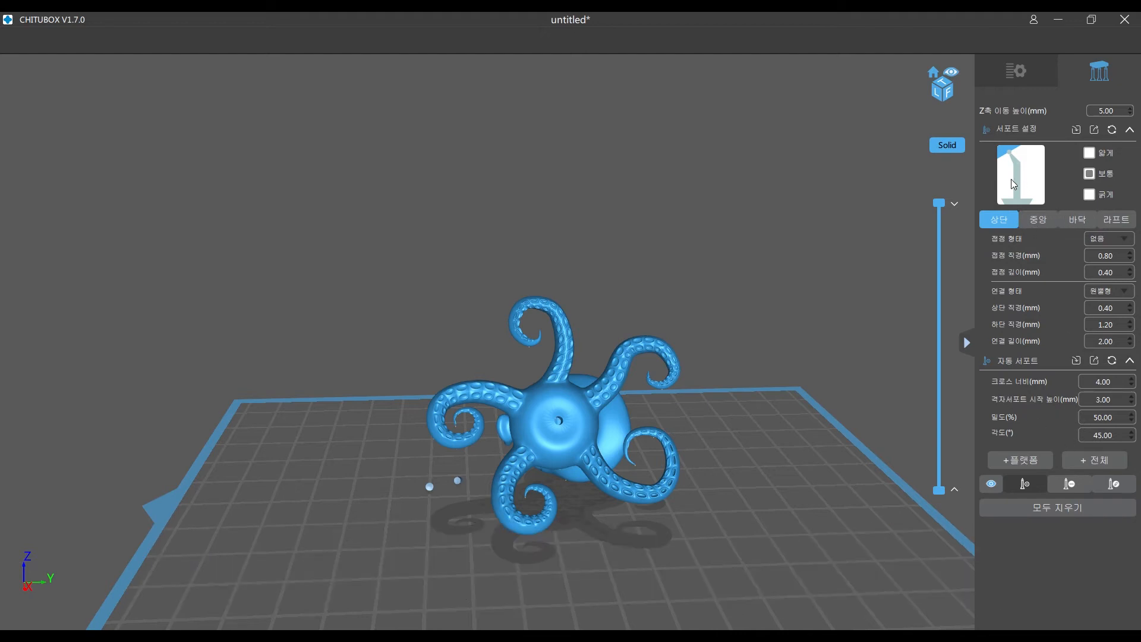
drag(586, 543, 771, 393)
scroll(621, 428, up, 3)
drag(777, 393, 786, 389)
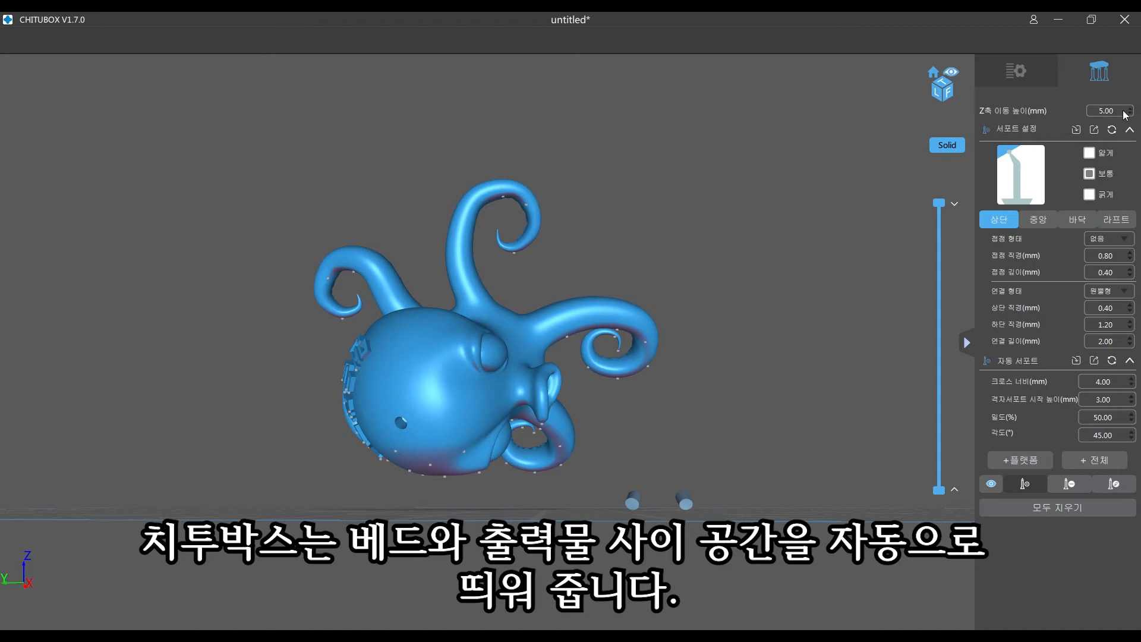
- Generate automatic platform supports for the octopus with the medium preset, 50% density and a 45° angle
drag(733, 291, 540, 296)
drag(641, 315, 794, 305)
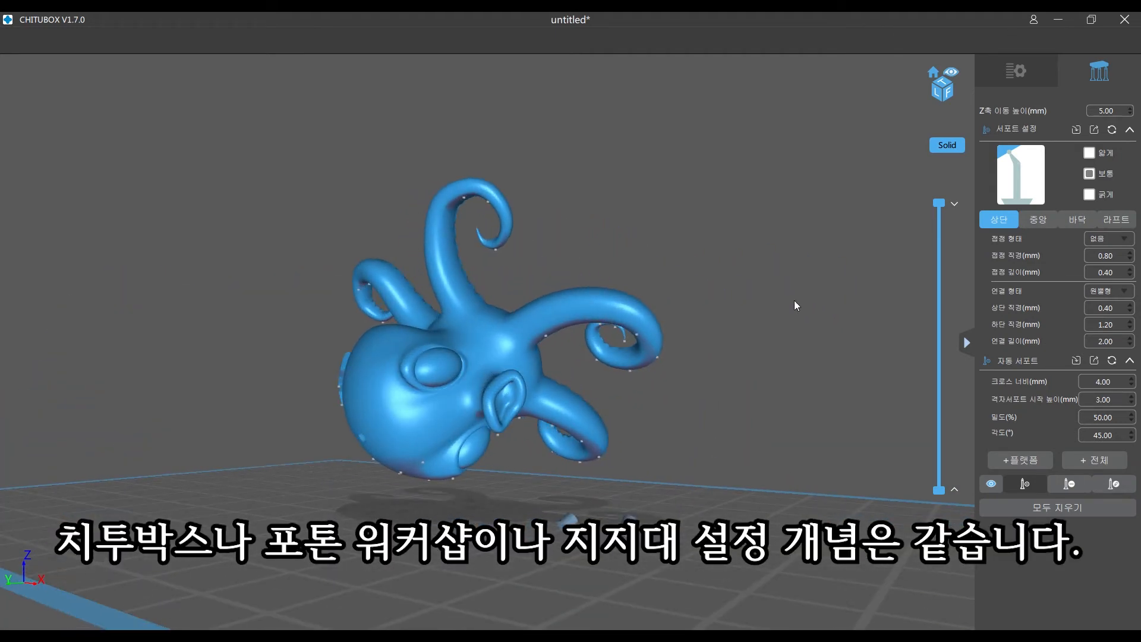
click(1017, 459)
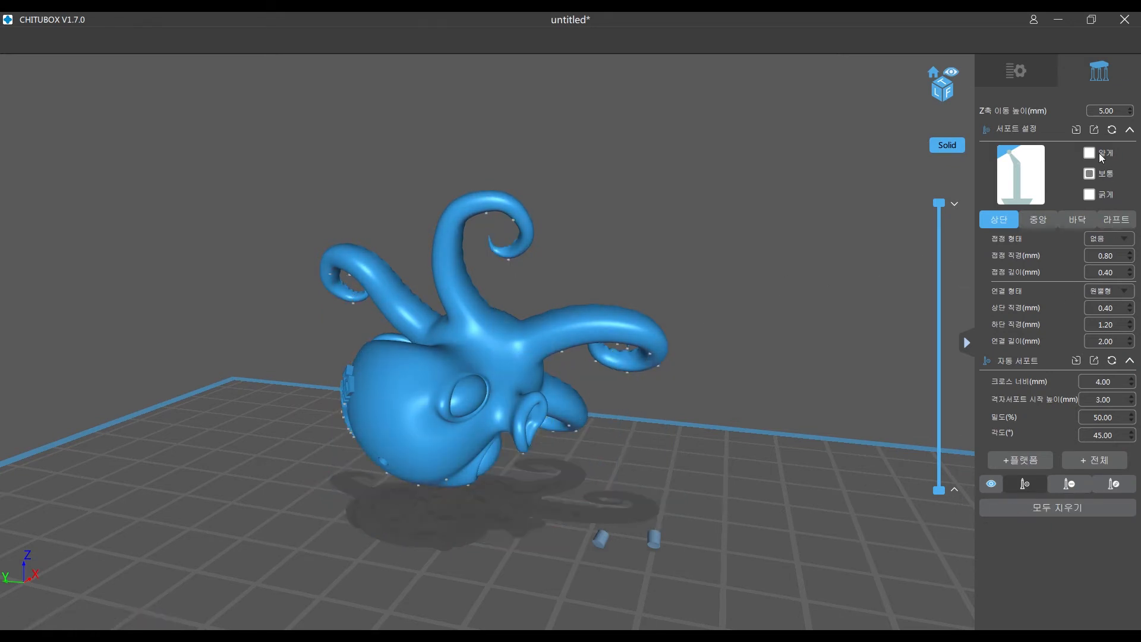
- Switch to the light support preset and generate automatic platform supports under the octopus
click(1099, 152)
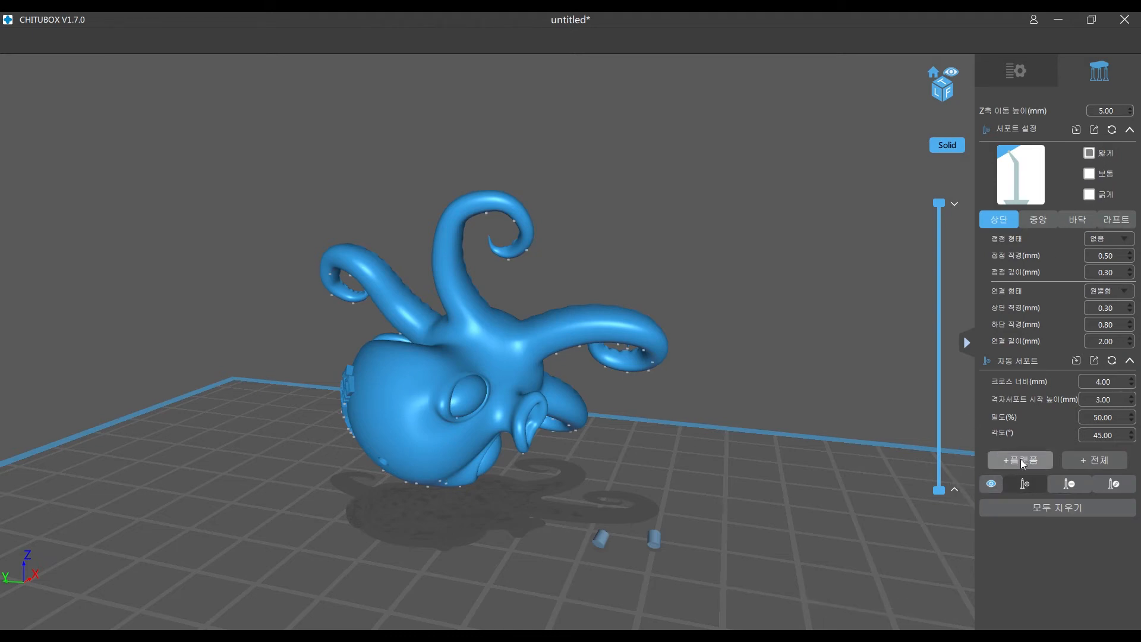
right_drag(665, 294, 649, 325)
drag(939, 203, 961, 193)
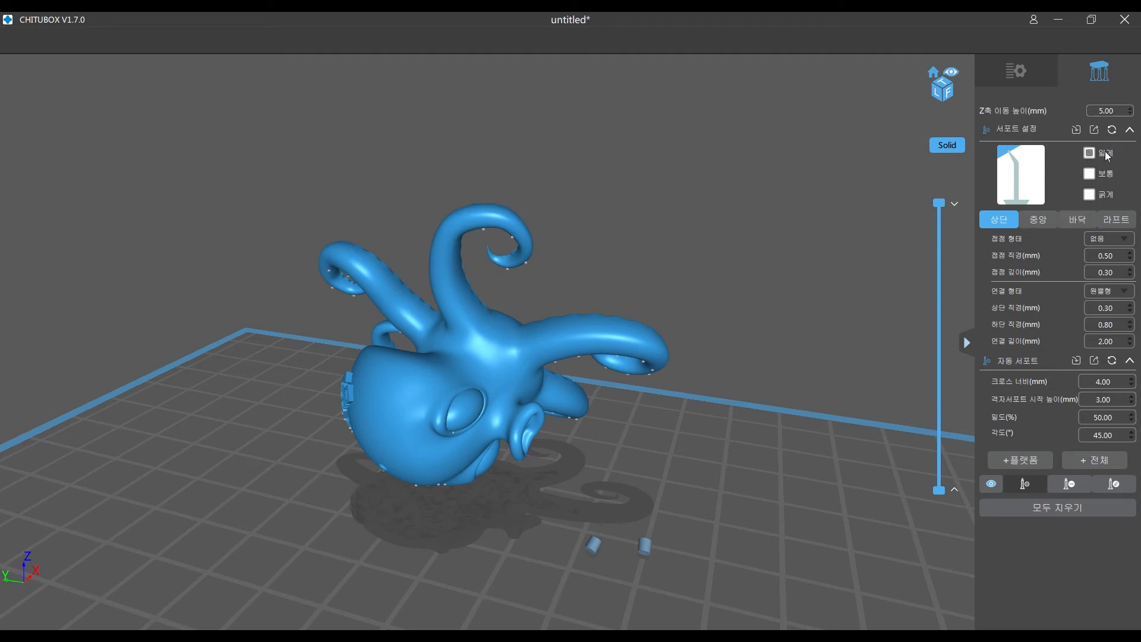
click(1022, 461)
- Section the view at about 42 mm height and add a manual light support under the lowest point of the highest tentacle's curled tip
drag(635, 496, 602, 403)
middle_drag(602, 403, 652, 491)
right_drag(515, 366, 521, 359)
scroll(533, 370, up, 2)
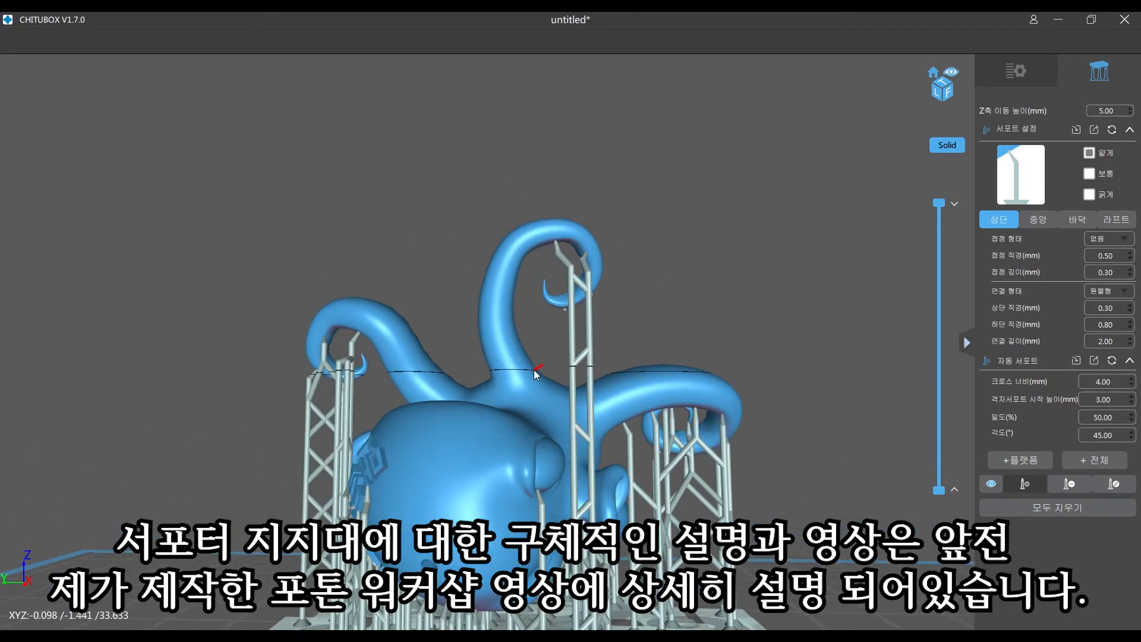
scroll(534, 370, up, 3)
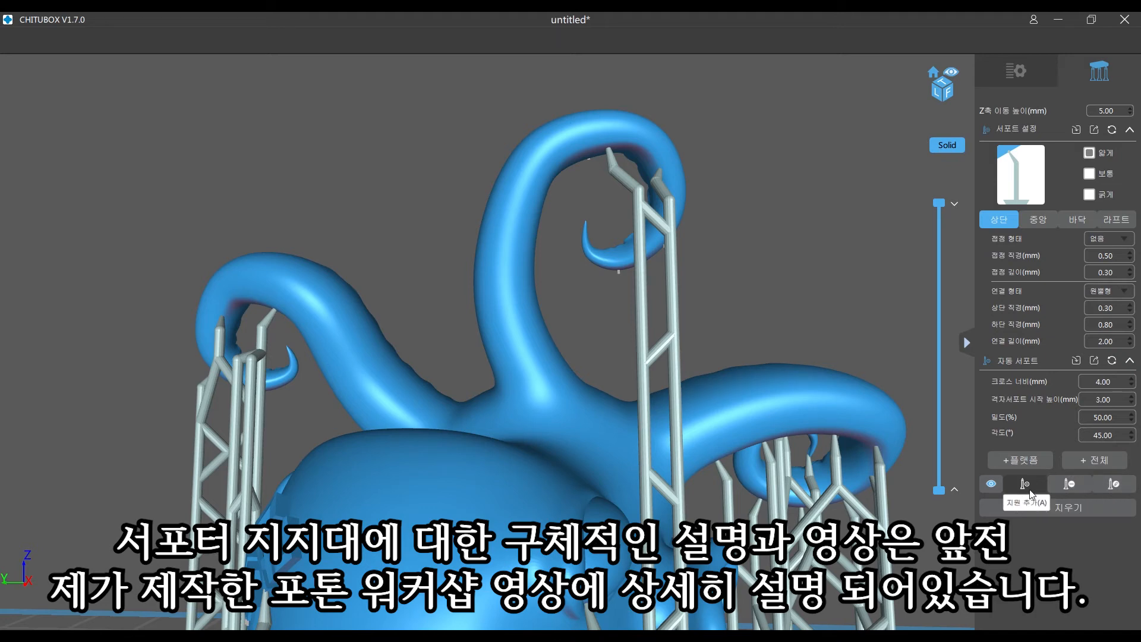
right_drag(621, 314, 594, 310)
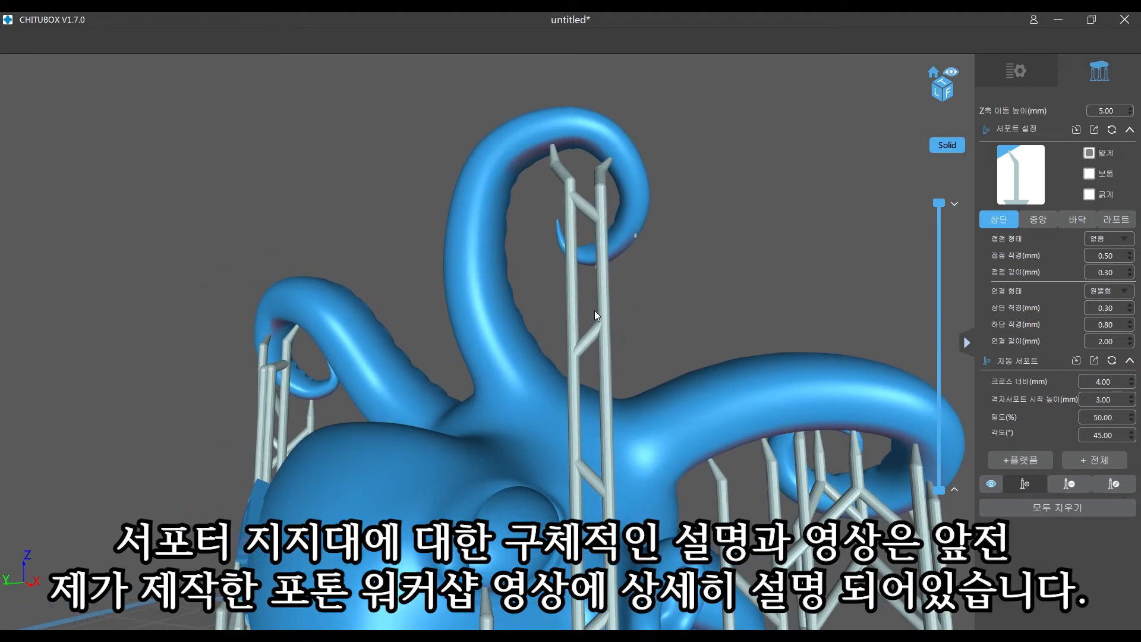
mouse_move(551, 273)
right_down()
mouse_move(561, 273)
mouse_move(535, 275)
mouse_move(518, 258)
mouse_move(612, 257)
mouse_move(634, 236)
mouse_move(556, 267)
right_up()
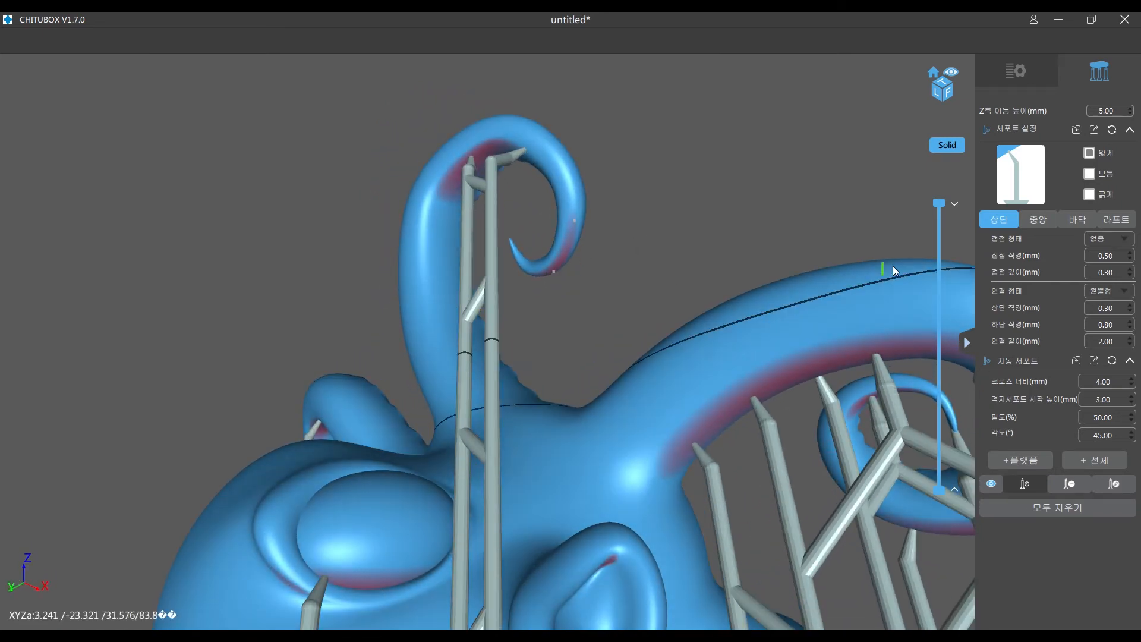
drag(932, 210, 916, 259)
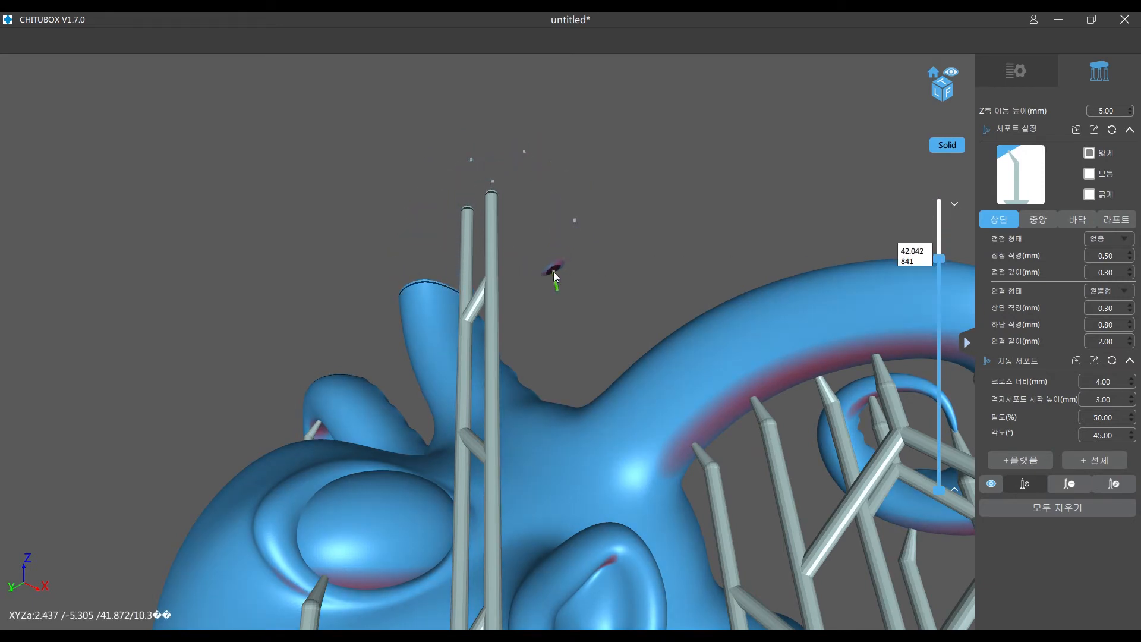
click(554, 269)
drag(554, 270, 611, 222)
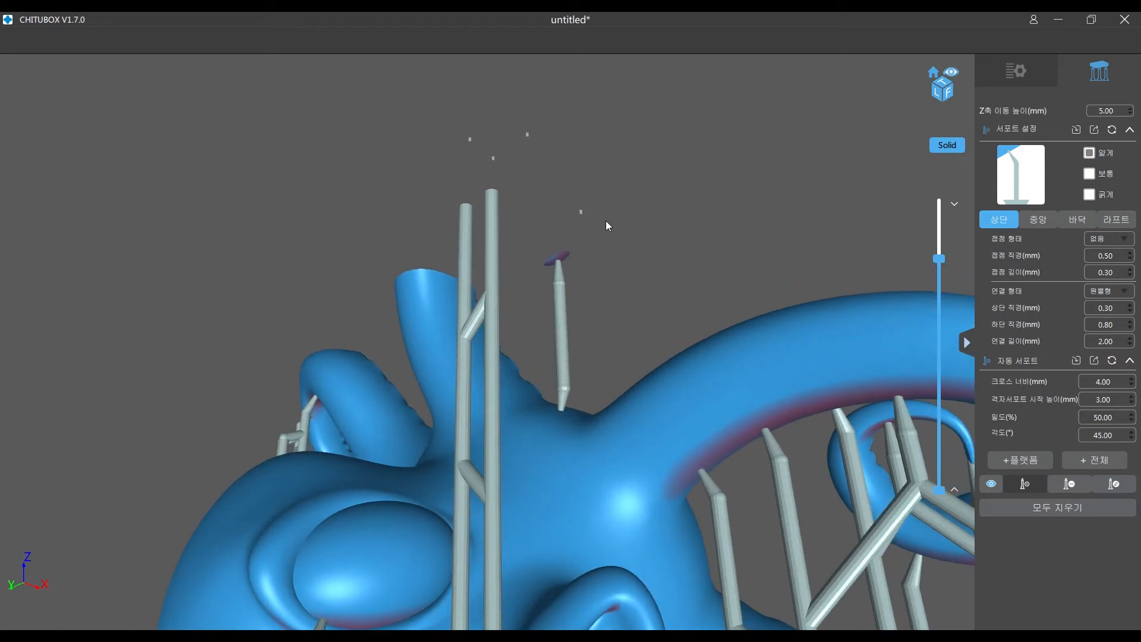
- Raise the section to about 47 mm and add a second manual support beneath the highest tentacle's curl, beside the first one
drag(938, 258, 939, 230)
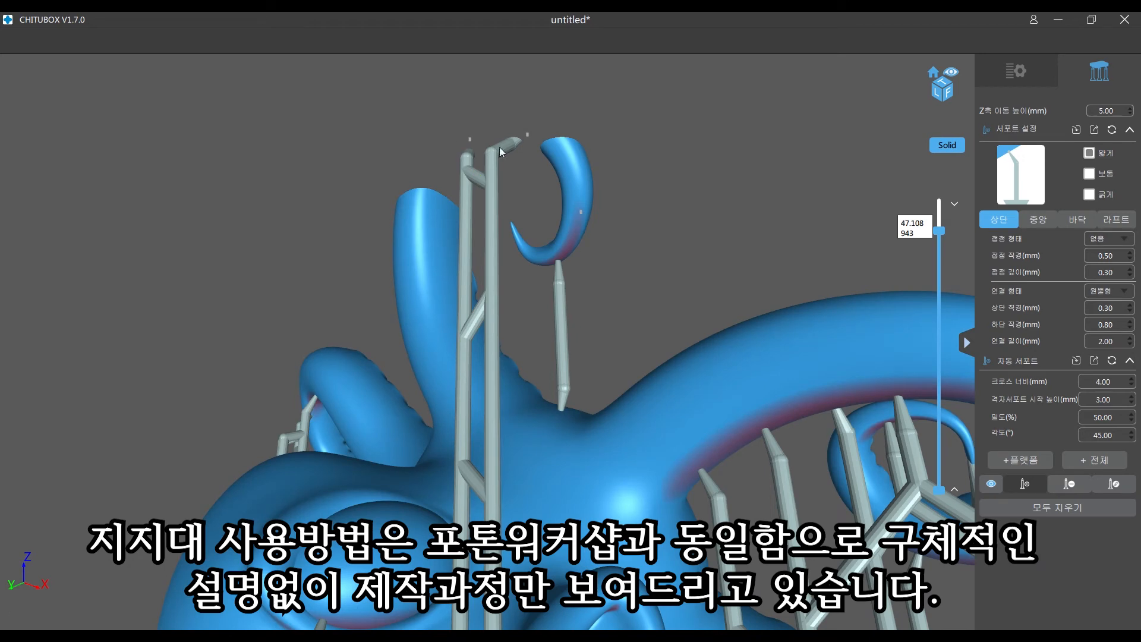
mouse_move(640, 215)
mouse_down()
mouse_move(663, 212)
mouse_move(650, 208)
mouse_up()
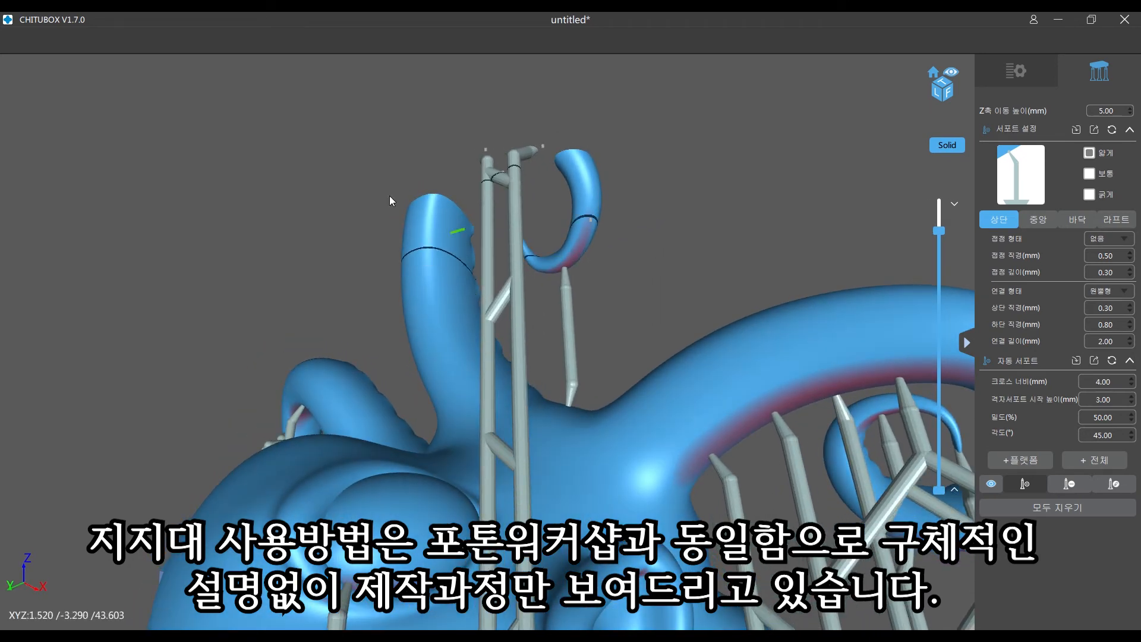
click(578, 252)
drag(578, 252, 686, 216)
right_drag(685, 215, 690, 216)
scroll(593, 301, down, 5)
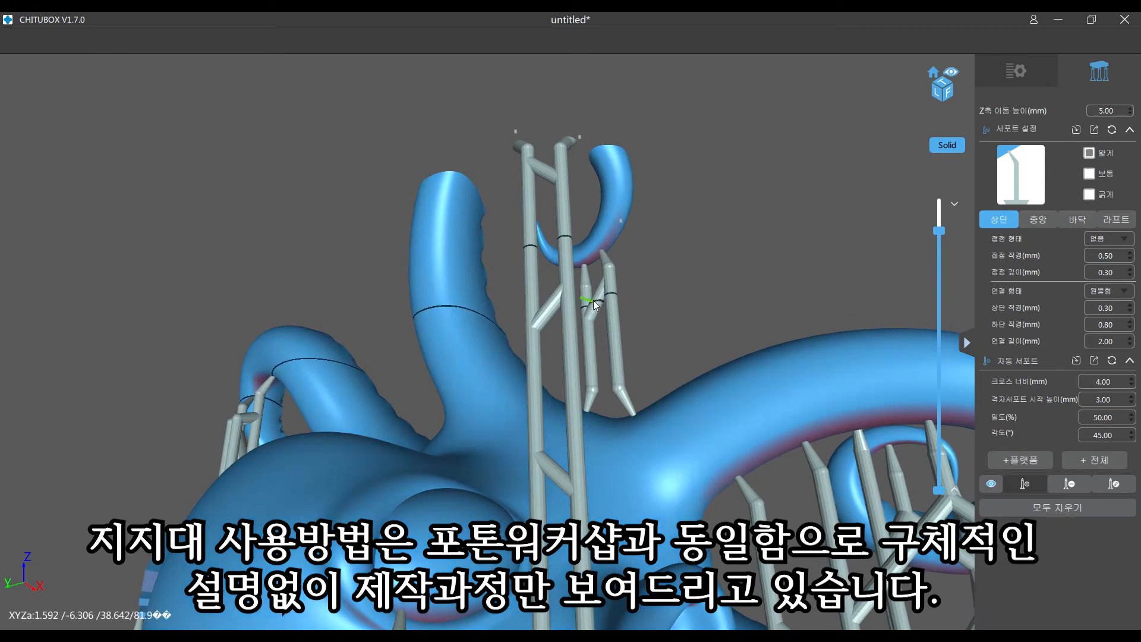
- Section at about 39.5 mm, add a support beneath the arch of the tentacle behind the head, and restore the full layer view
right_drag(650, 281, 753, 270)
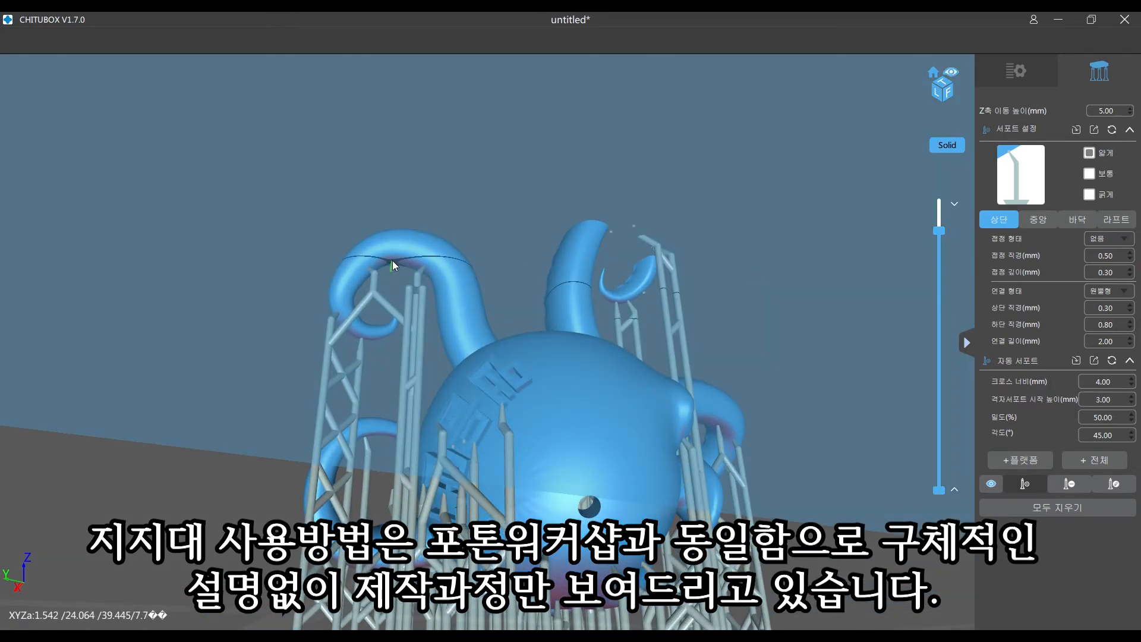
drag(939, 231, 928, 272)
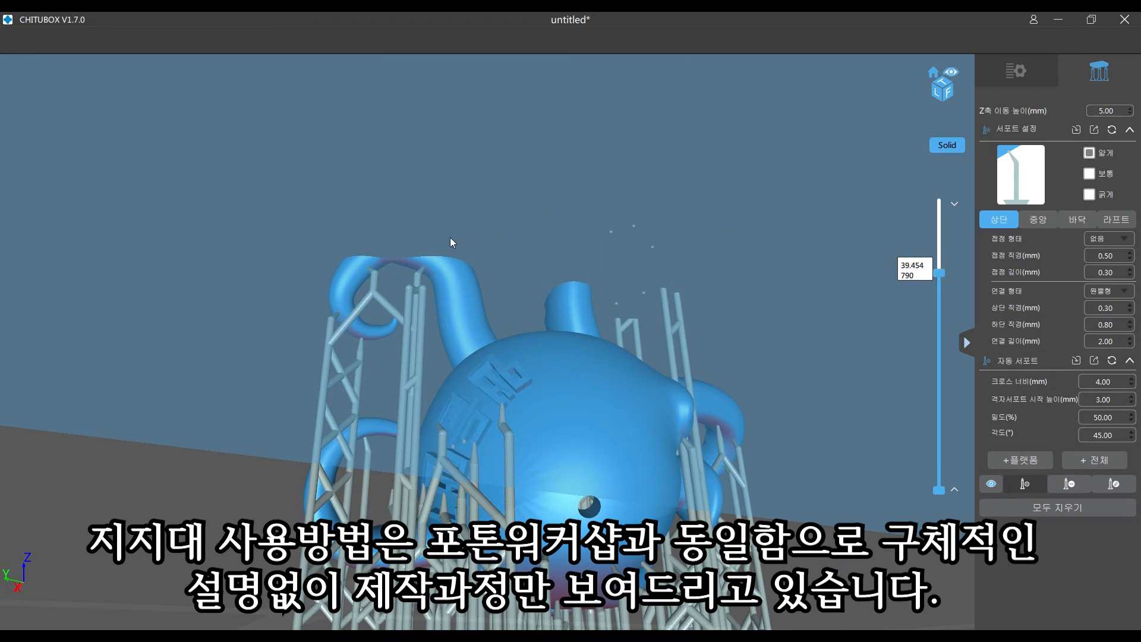
click(391, 261)
right_drag(542, 217, 488, 354)
drag(939, 273, 958, 167)
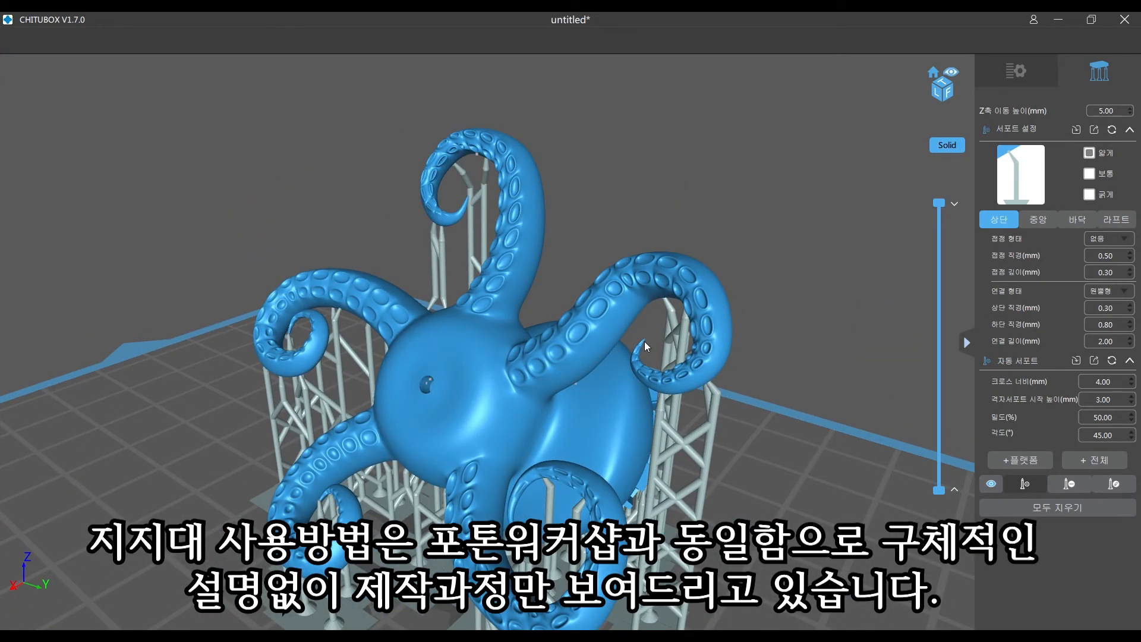
- Inspect the supports around the octopus, and select and examine the small cut-out plugs resting on the build plate
right_drag(659, 341, 602, 230)
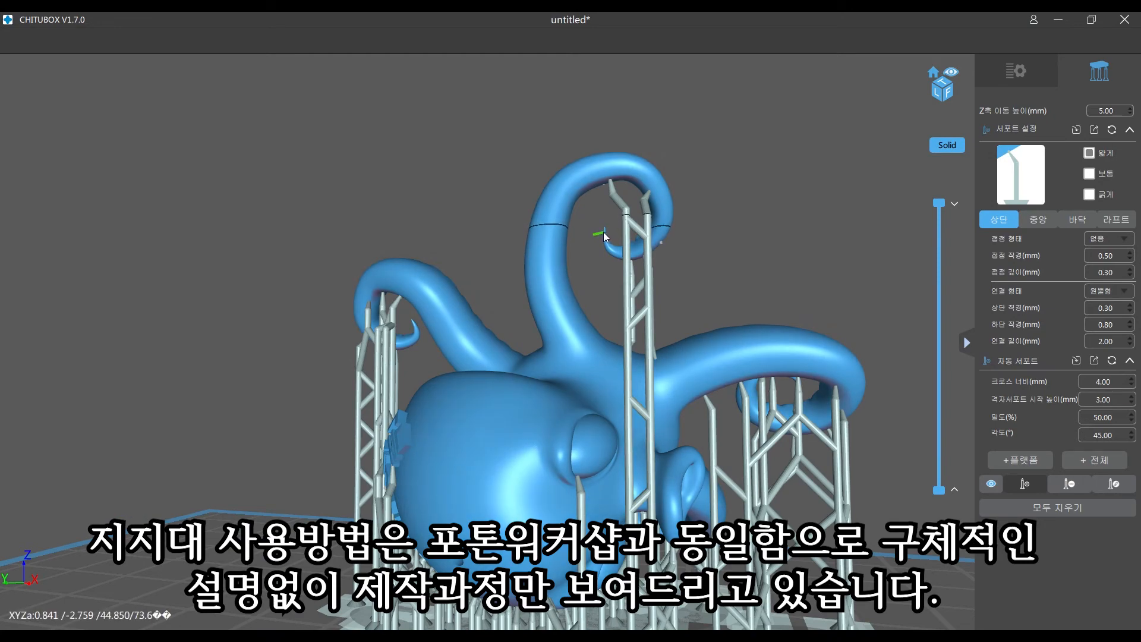
right_drag(596, 251, 442, 211)
right_drag(604, 145, 792, 355)
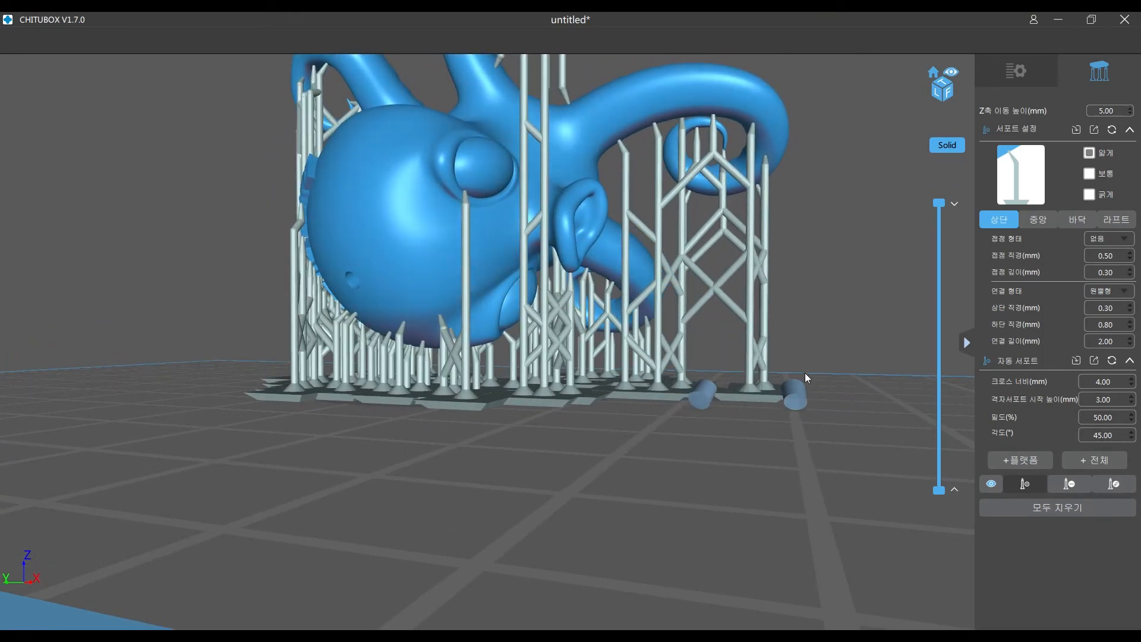
click(794, 399)
right_drag(791, 406, 709, 420)
right_drag(577, 312, 546, 394)
scroll(551, 393, up, 3)
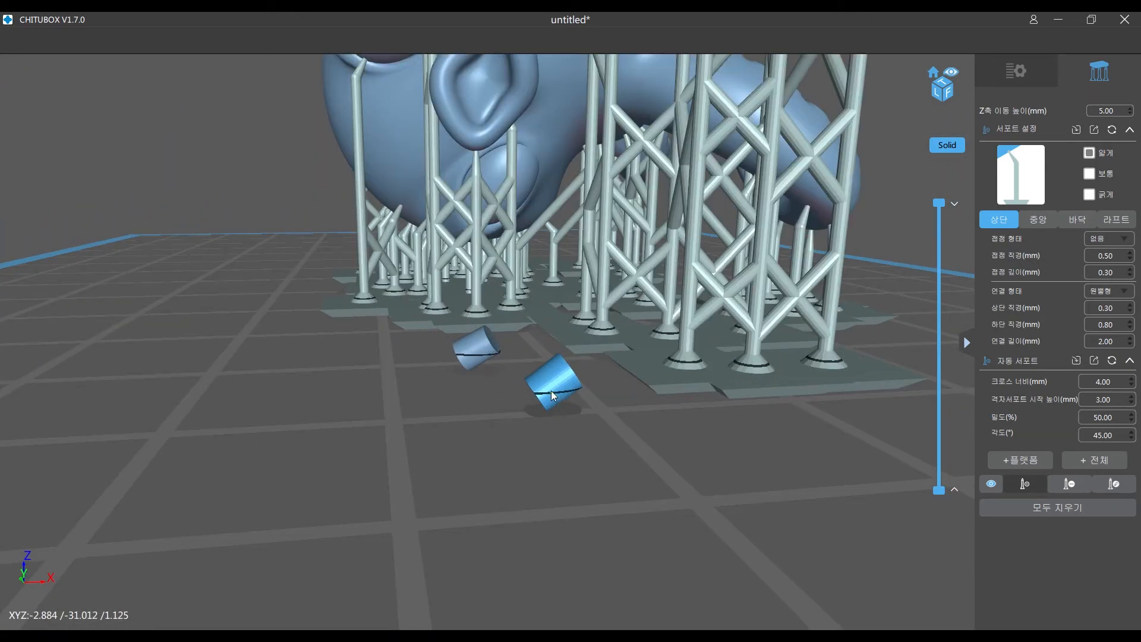
scroll(552, 389, up, 4)
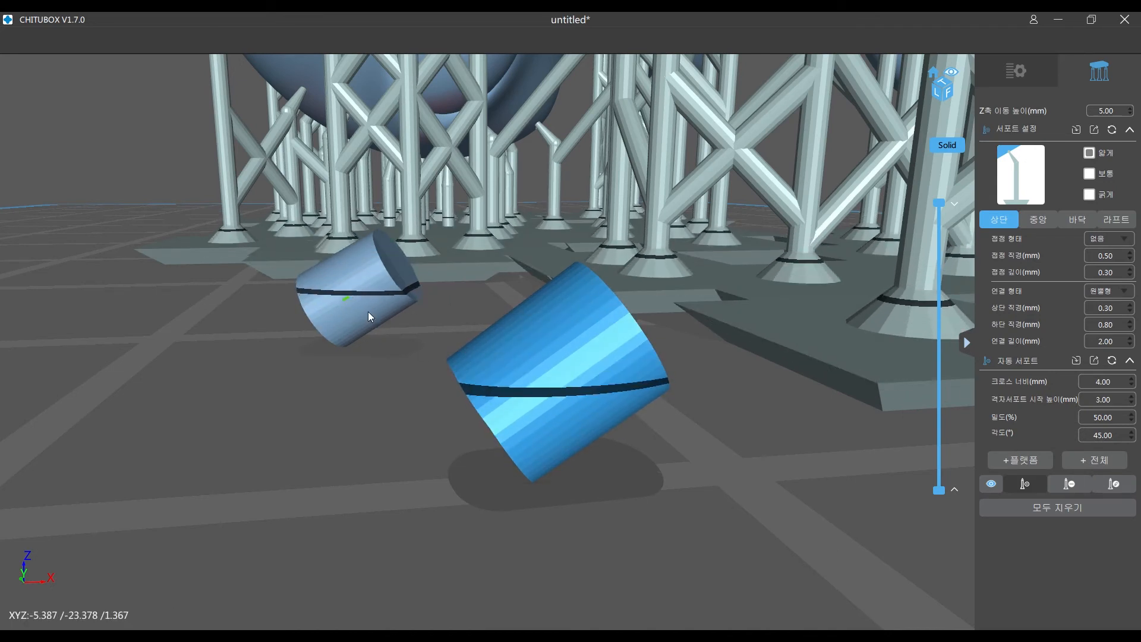
right_drag(654, 398, 744, 401)
scroll(639, 406, down, 5)
right_drag(653, 420, 682, 422)
middle_drag(561, 253, 713, 262)
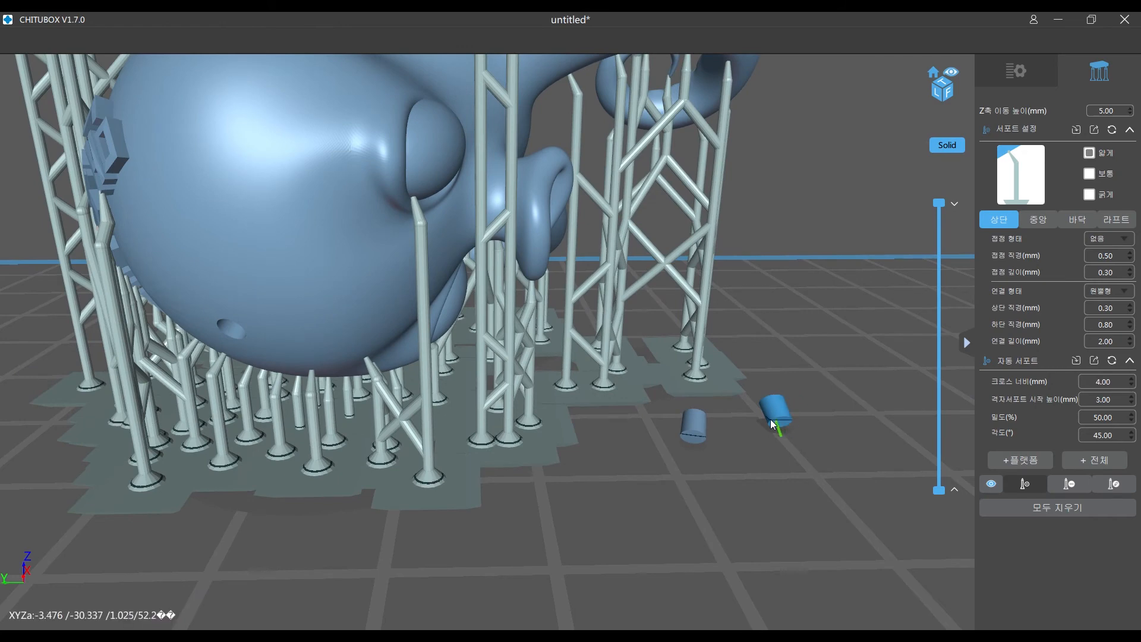
- Leave support editing and make the octopus the active model again
click(1007, 73)
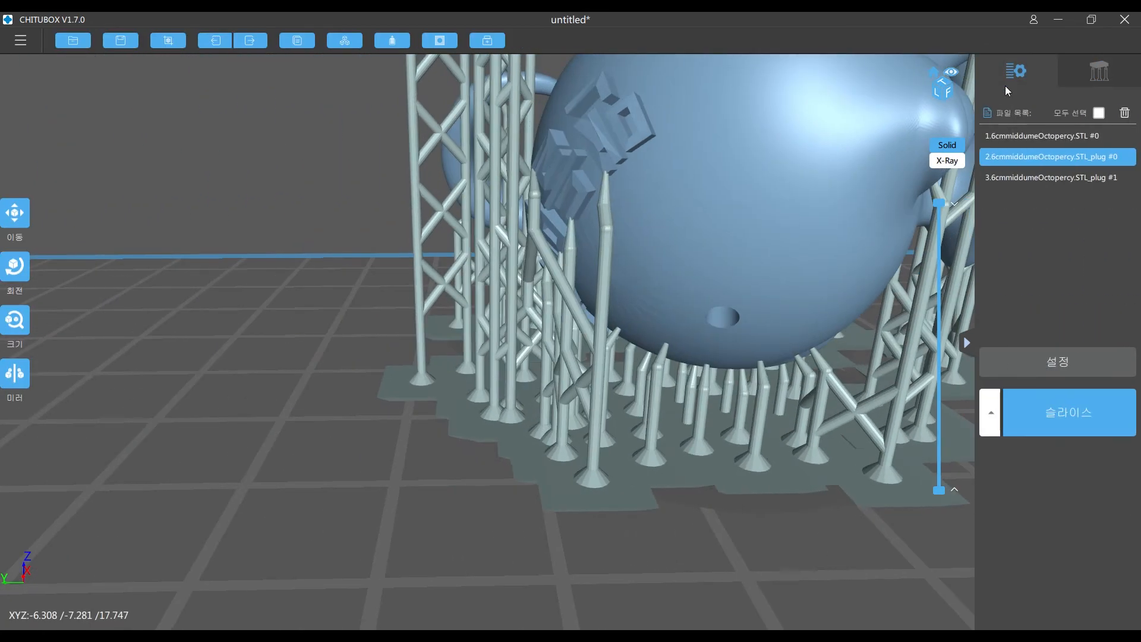
drag(759, 337, 678, 297)
middle_drag(678, 297, 831, 191)
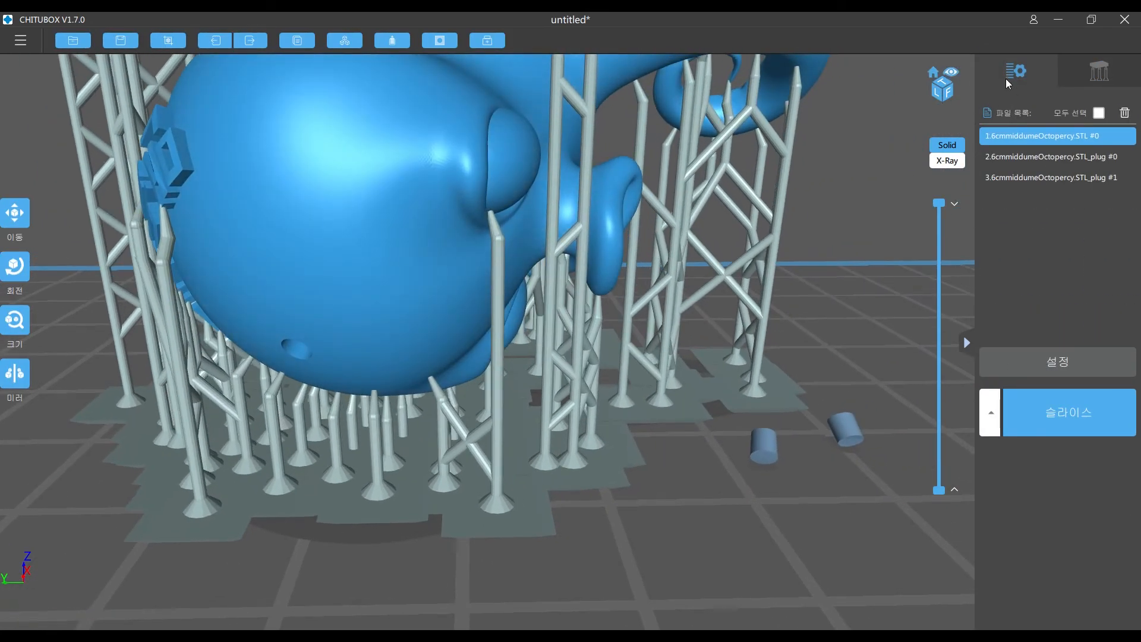
middle_drag(815, 340, 686, 364)
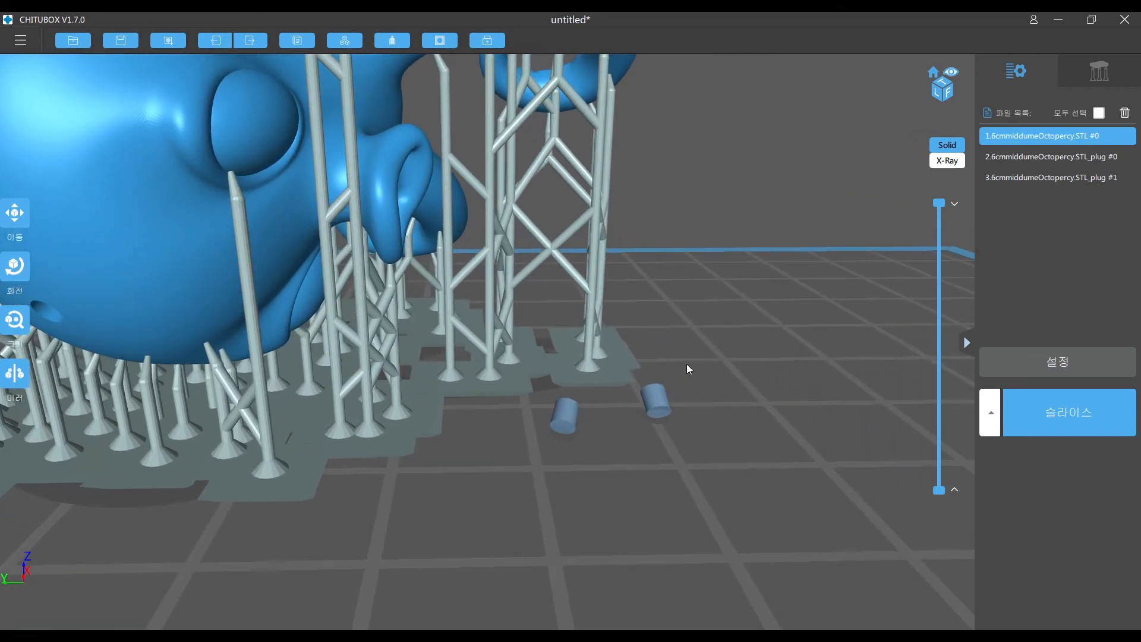
- Move the two cut-out plugs up off the build plate, setting each one's Z position to 2.50 mm
click(13, 215)
click(651, 406)
click(565, 418)
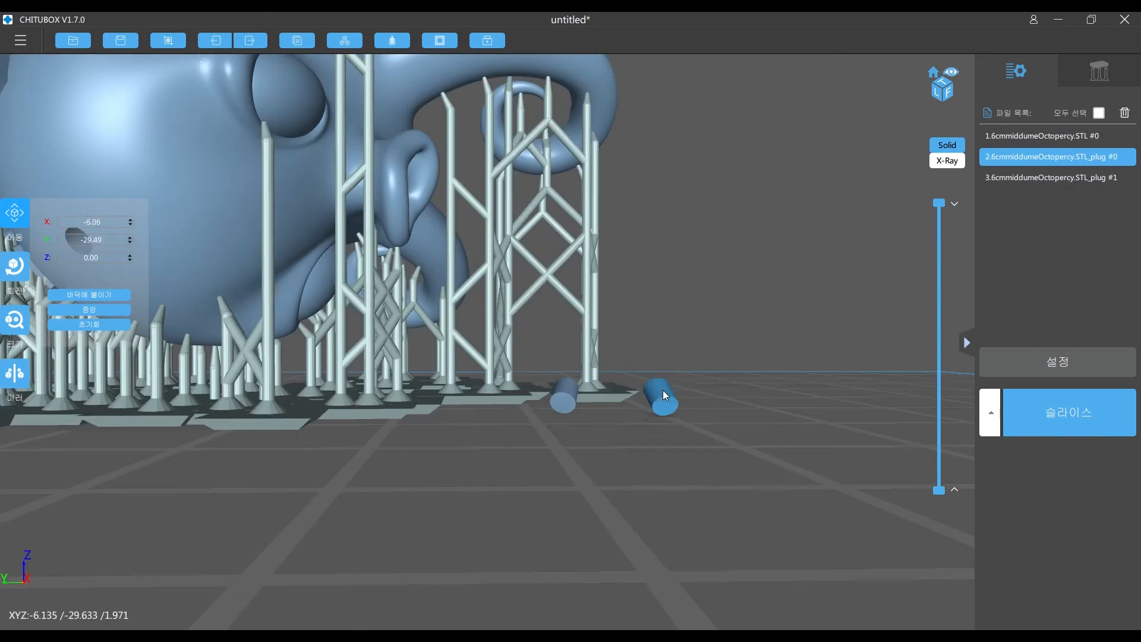
drag(662, 389, 661, 393)
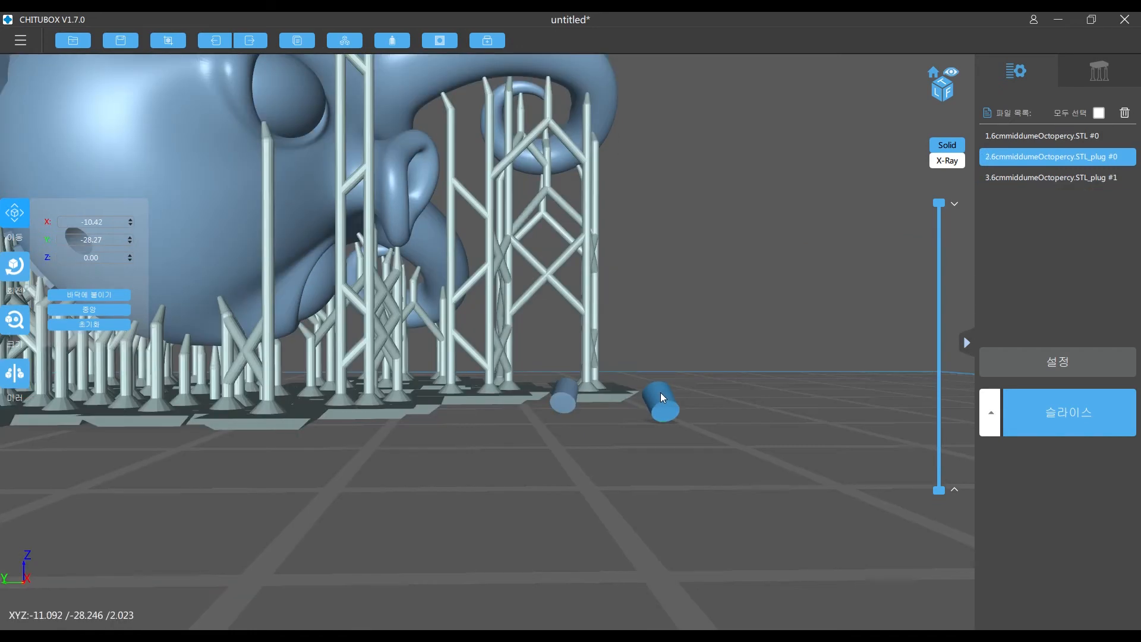
click(129, 256)
click(131, 255)
click(552, 404)
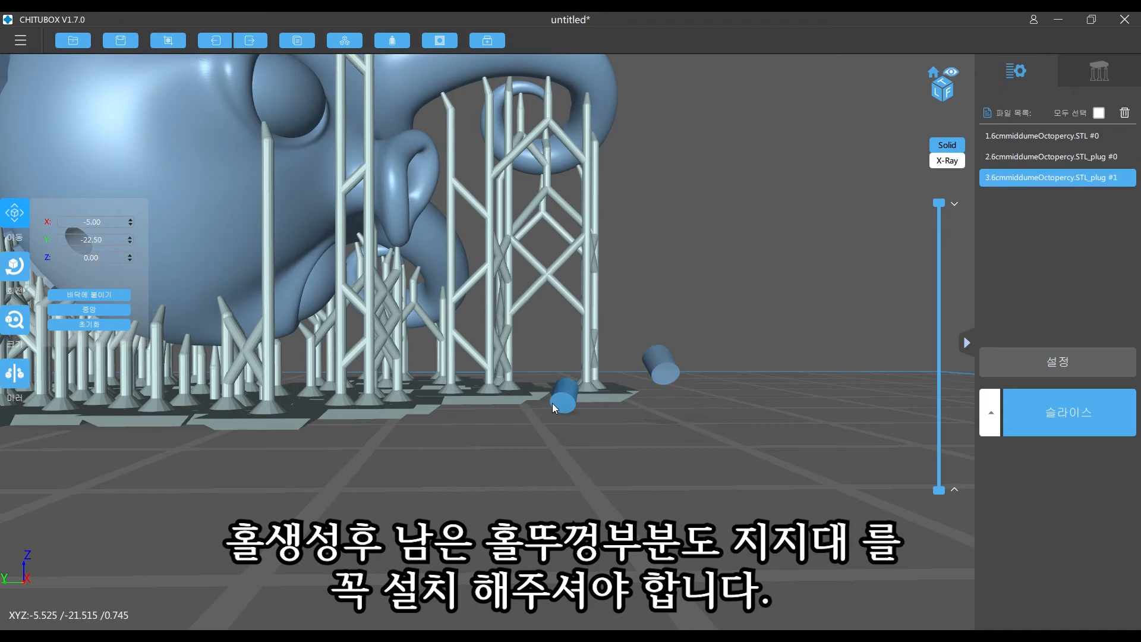
click(131, 255)
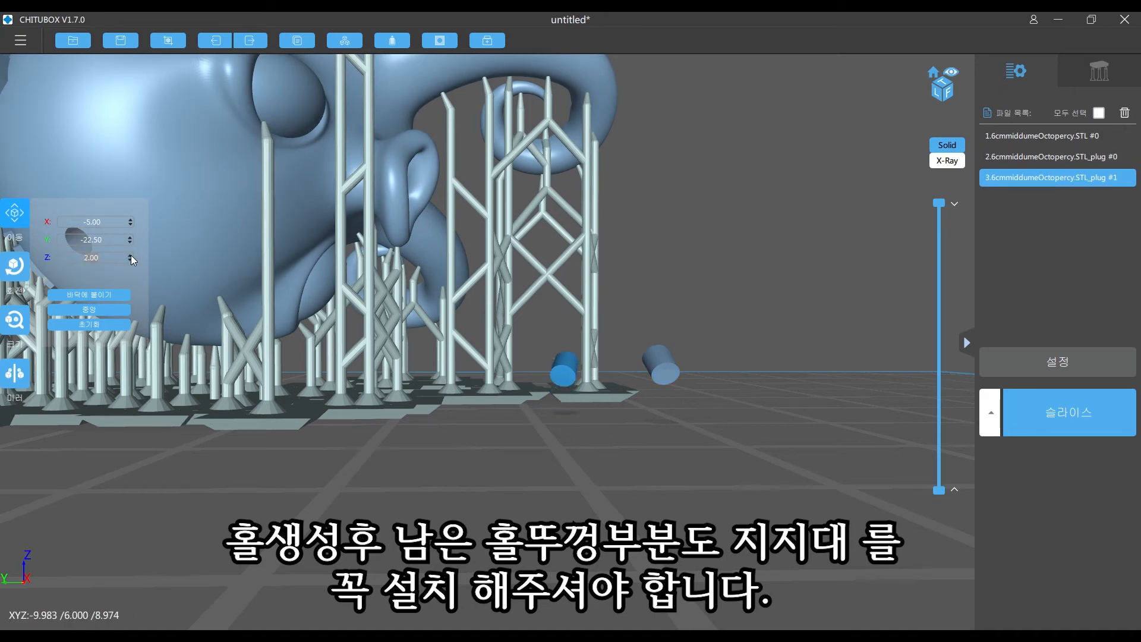
- Raise plug #1 to a Z position of 5.00 mm and lift plug #0 level with it
right_drag(532, 357, 465, 351)
click(17, 219)
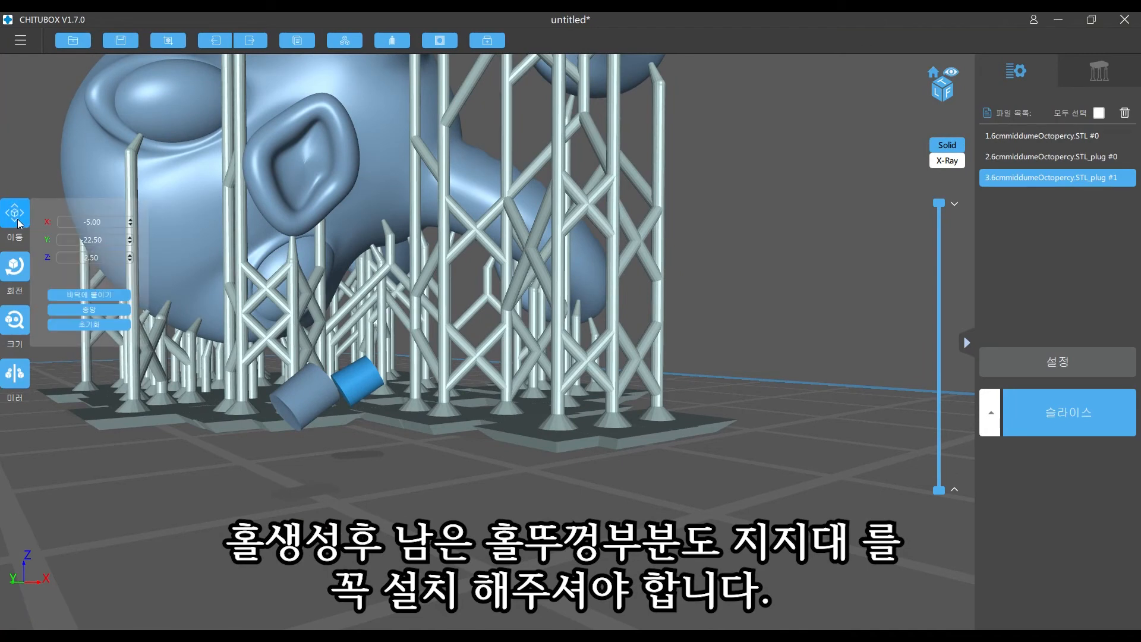
click(130, 254)
click(130, 254)
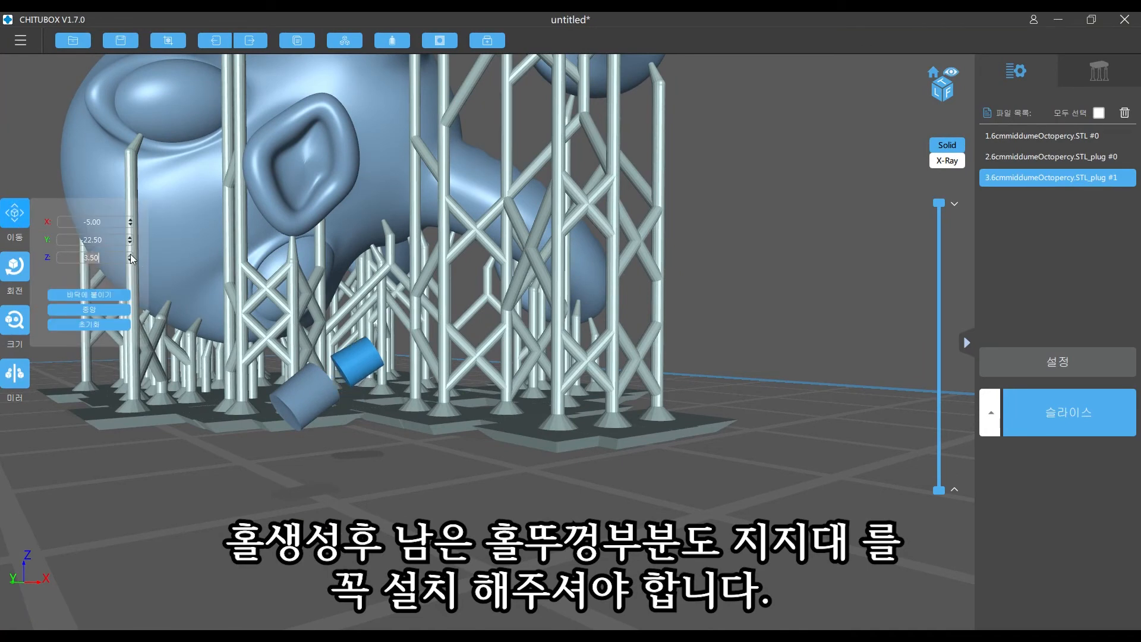
click(131, 255)
click(130, 255)
click(130, 254)
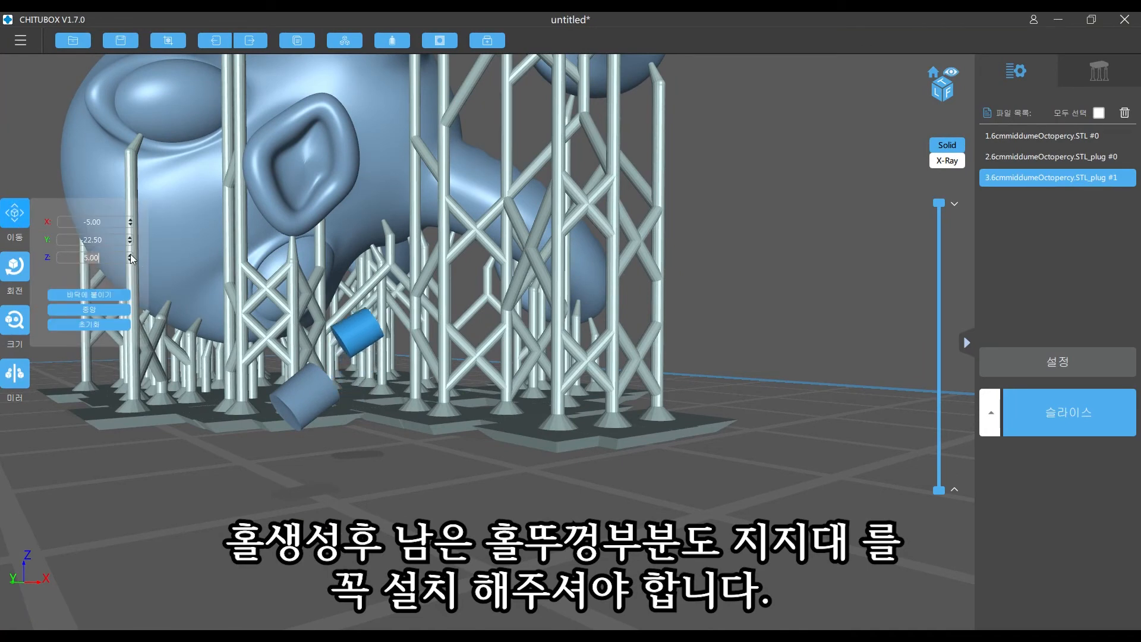
click(306, 409)
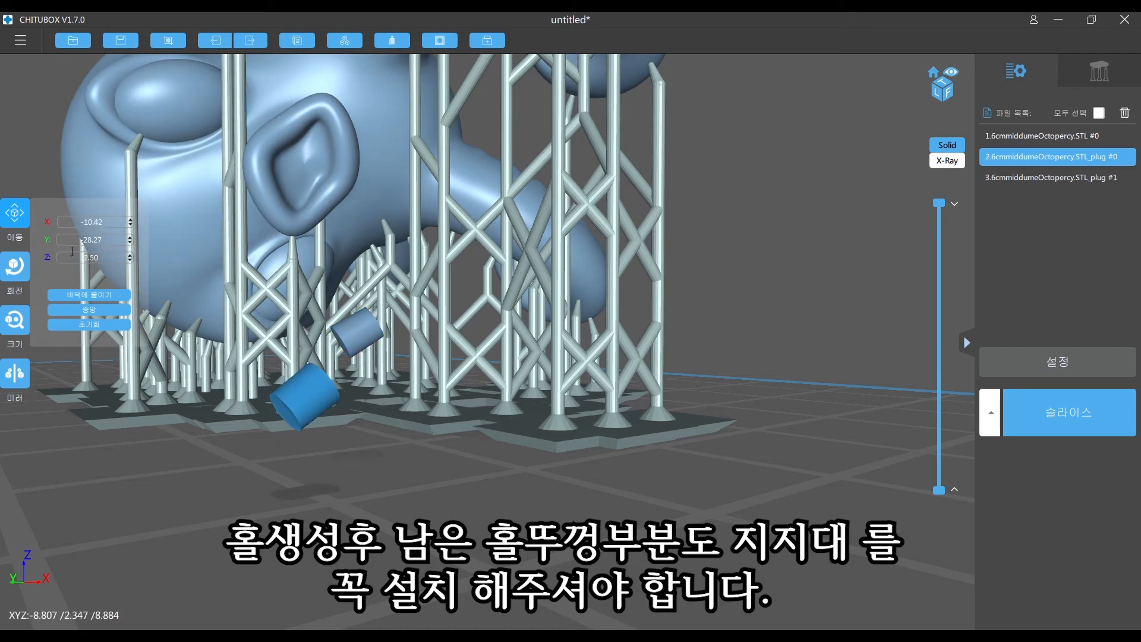
click(130, 254)
click(130, 255)
click(130, 255)
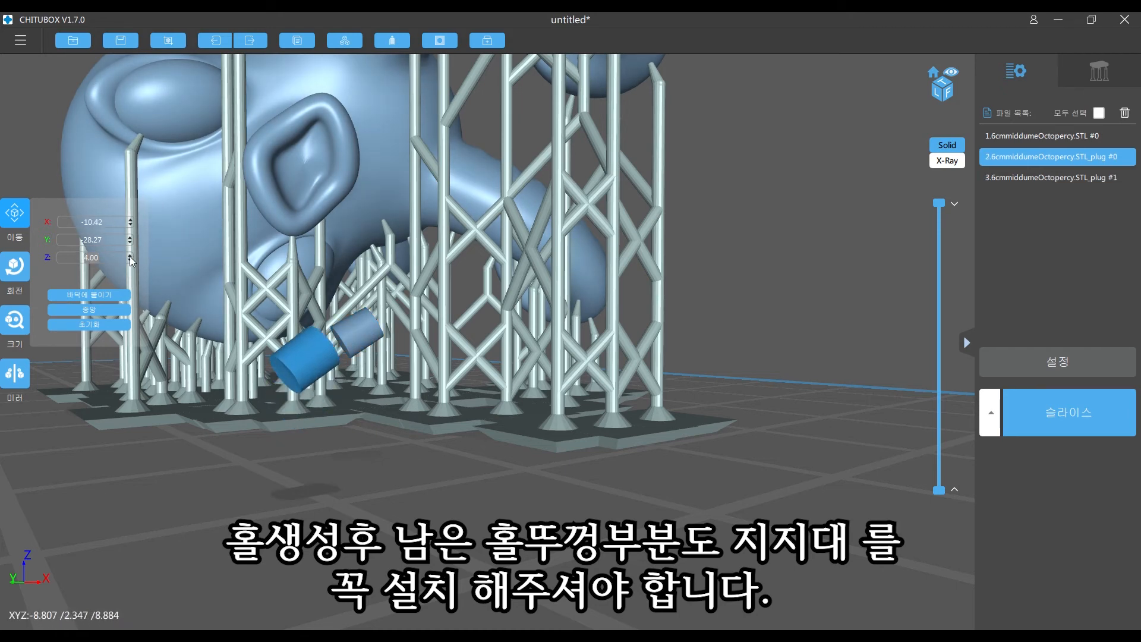
- Enter support editing, section the view low through the raised plugs, and add a support beneath the plug nearest the octopus
right_drag(479, 387, 517, 371)
right_drag(506, 355, 506, 353)
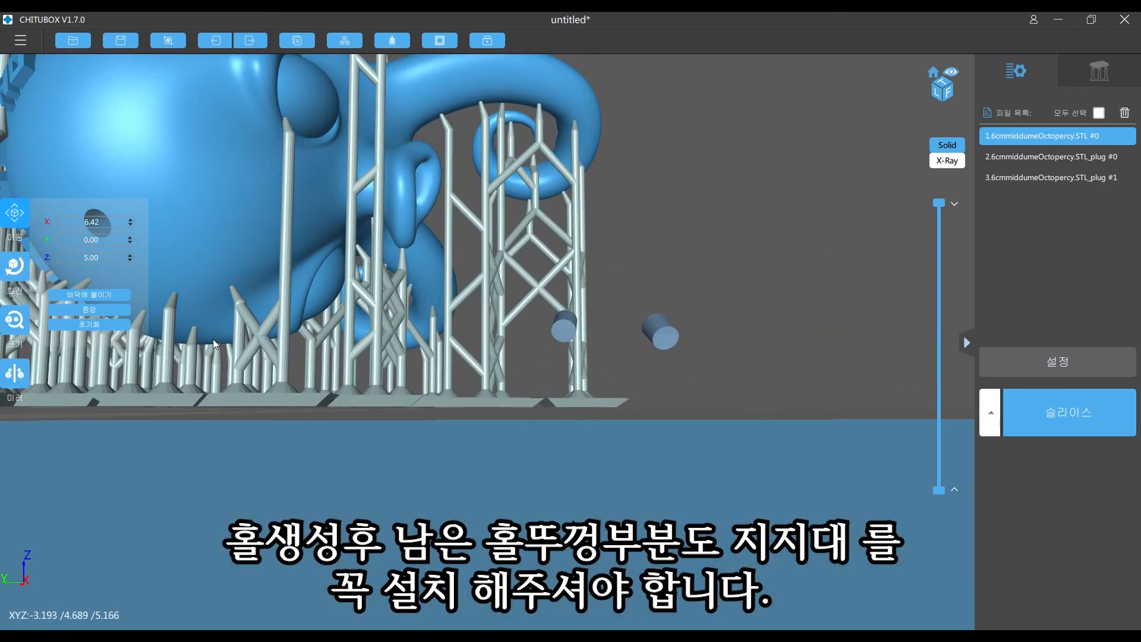
right_drag(426, 292, 411, 328)
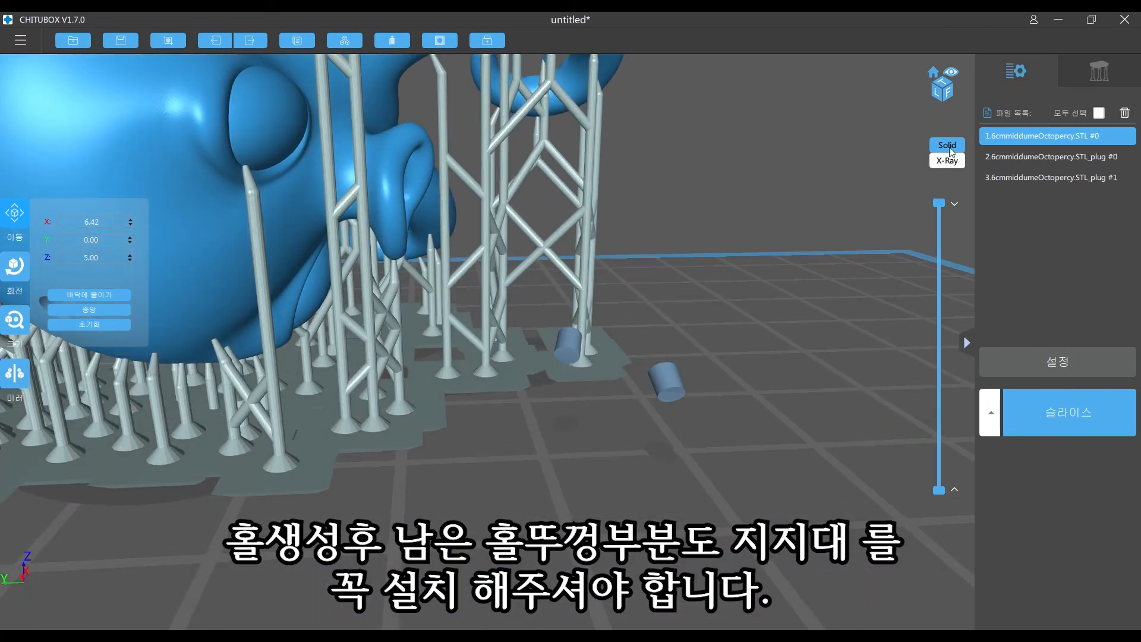
click(1110, 77)
right_drag(680, 391, 672, 254)
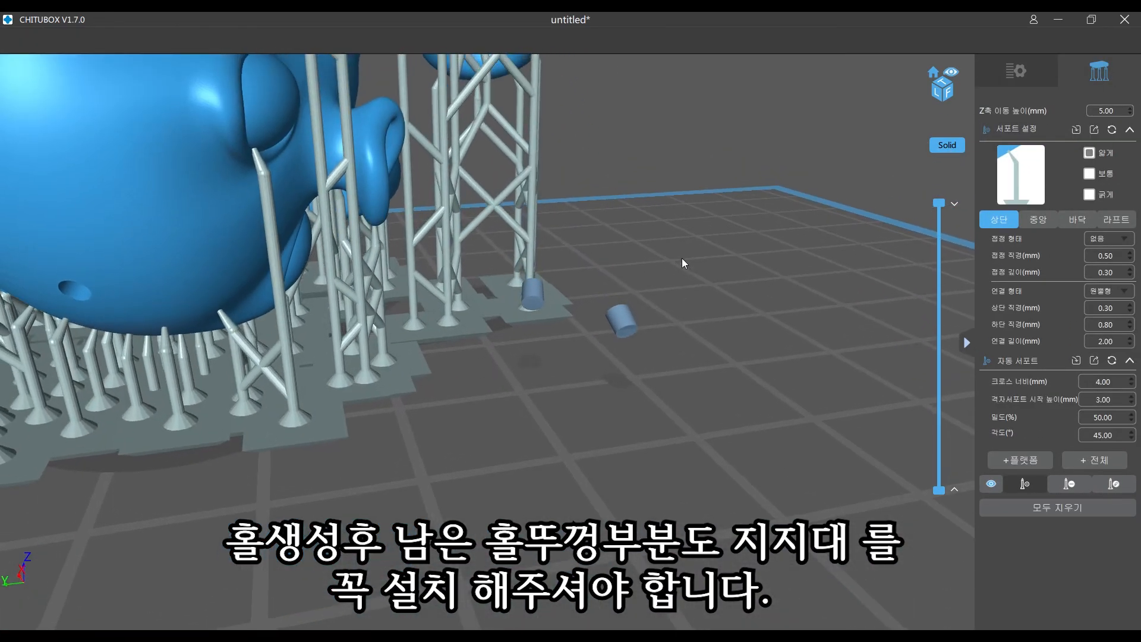
right_drag(425, 279, 381, 238)
drag(939, 202, 944, 466)
right_drag(616, 276, 596, 95)
click(618, 248)
right_drag(619, 247, 468, 282)
click(468, 279)
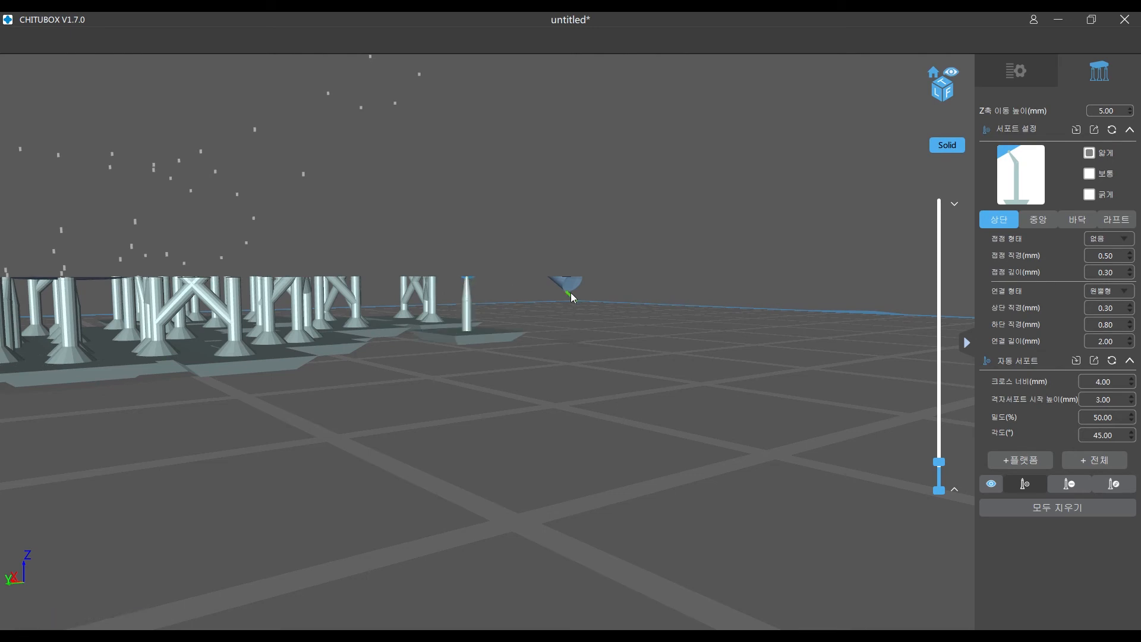
- Add two supports side by side beneath the plug farther from the octopus
middle_drag(570, 292, 472, 290)
click(472, 289)
right_drag(478, 293, 511, 306)
click(476, 289)
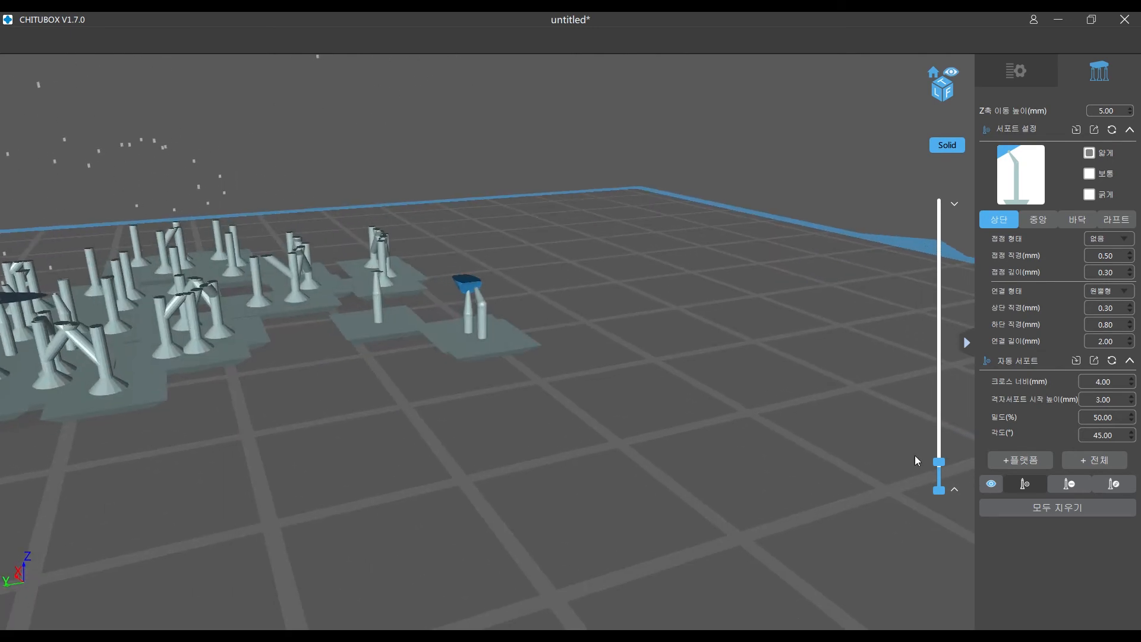
- Raise the section slightly, add a second support beneath the plug nearest the octopus, and restore the full layer view
drag(941, 463, 942, 453)
right_drag(603, 256, 748, 351)
drag(939, 451, 965, 176)
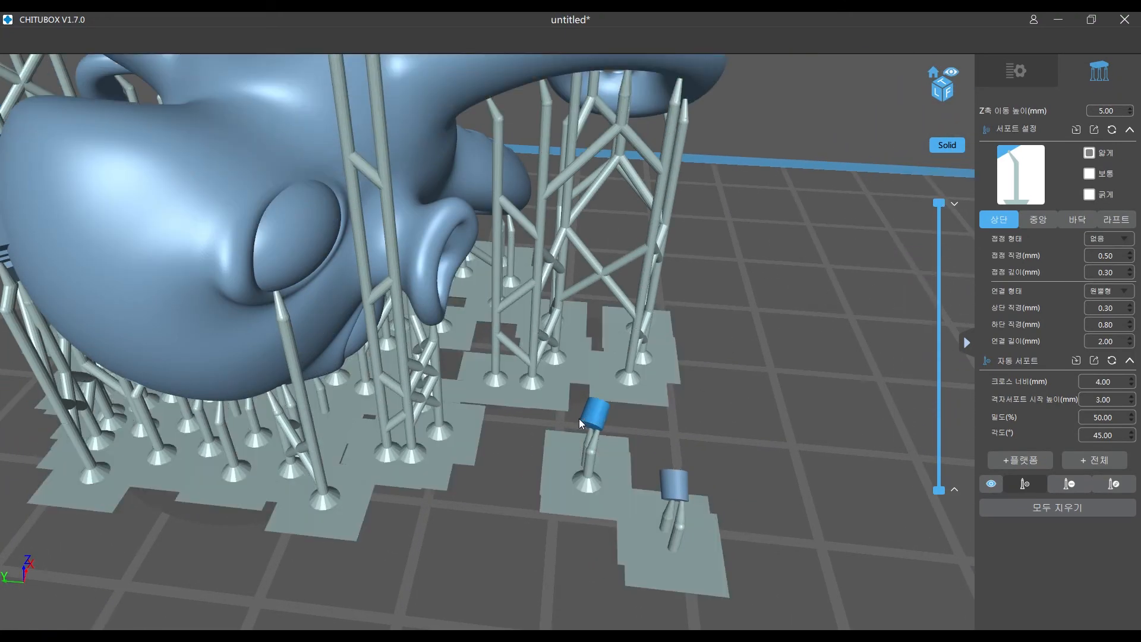
scroll(665, 463, down, 6)
right_drag(697, 445, 750, 315)
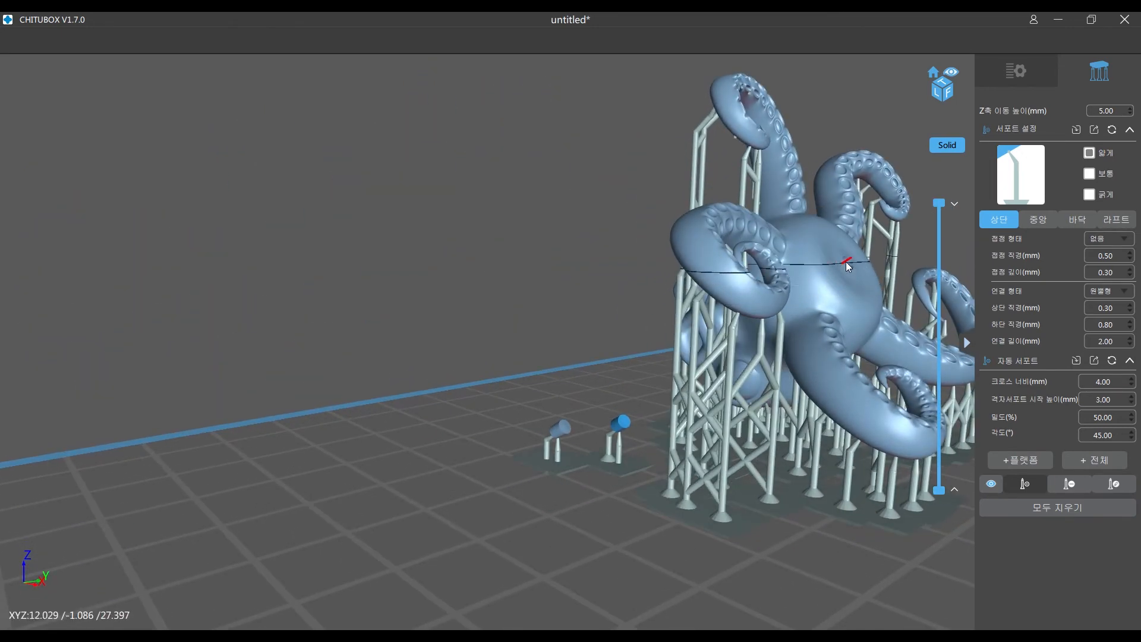
right_drag(650, 374, 590, 372)
- Add a support inside the upper curve of the octopus's mouth, undo it, and place it again at the same spot
scroll(590, 377, up, 8)
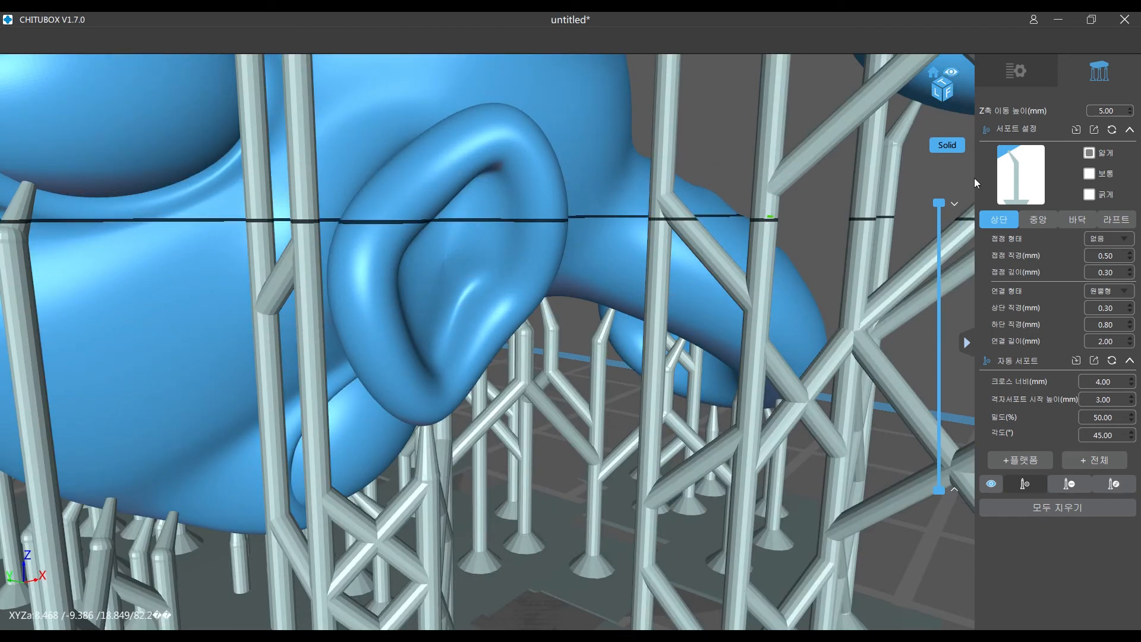
right_drag(594, 229, 440, 161)
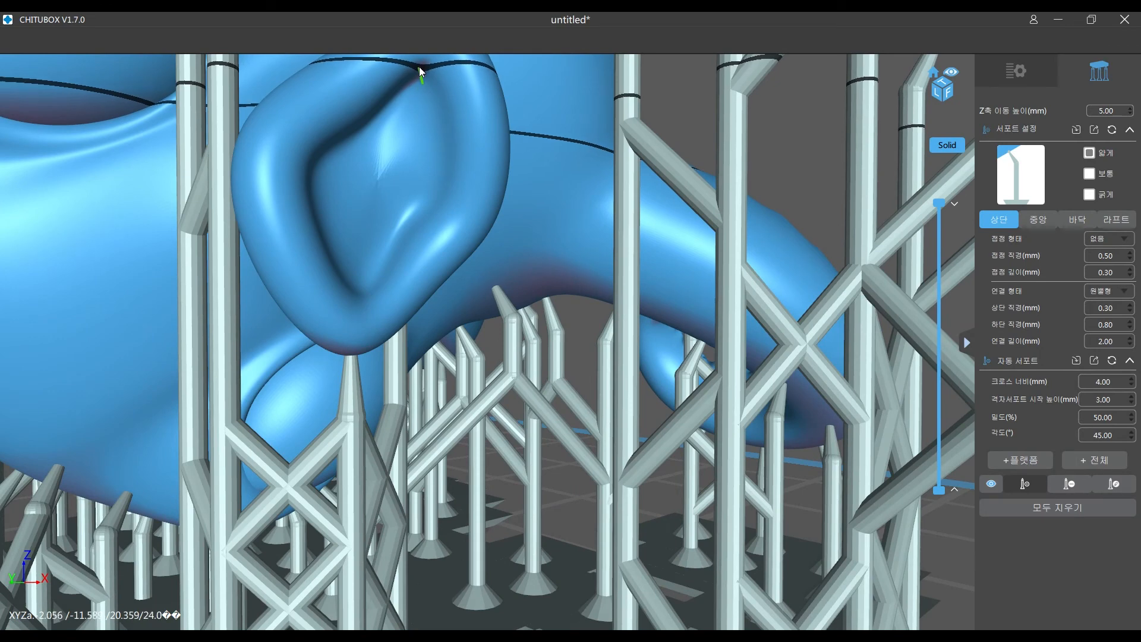
click(419, 66)
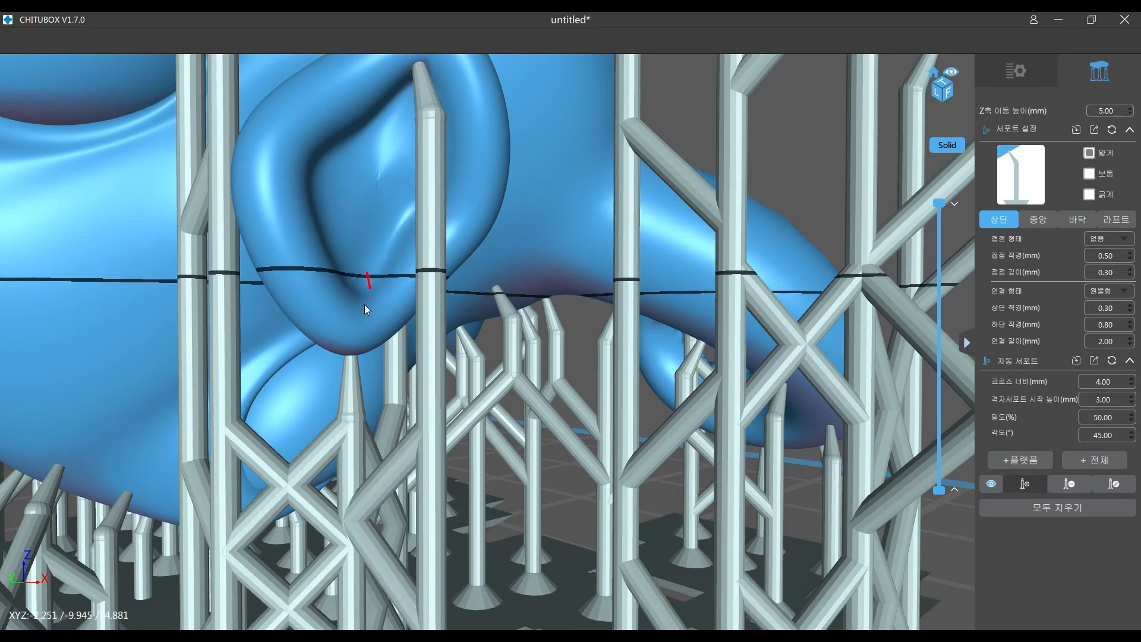
right_drag(440, 233, 477, 227)
right_drag(569, 174, 530, 173)
key(ctrl+z)
right_drag(437, 197, 438, 208)
click(465, 97)
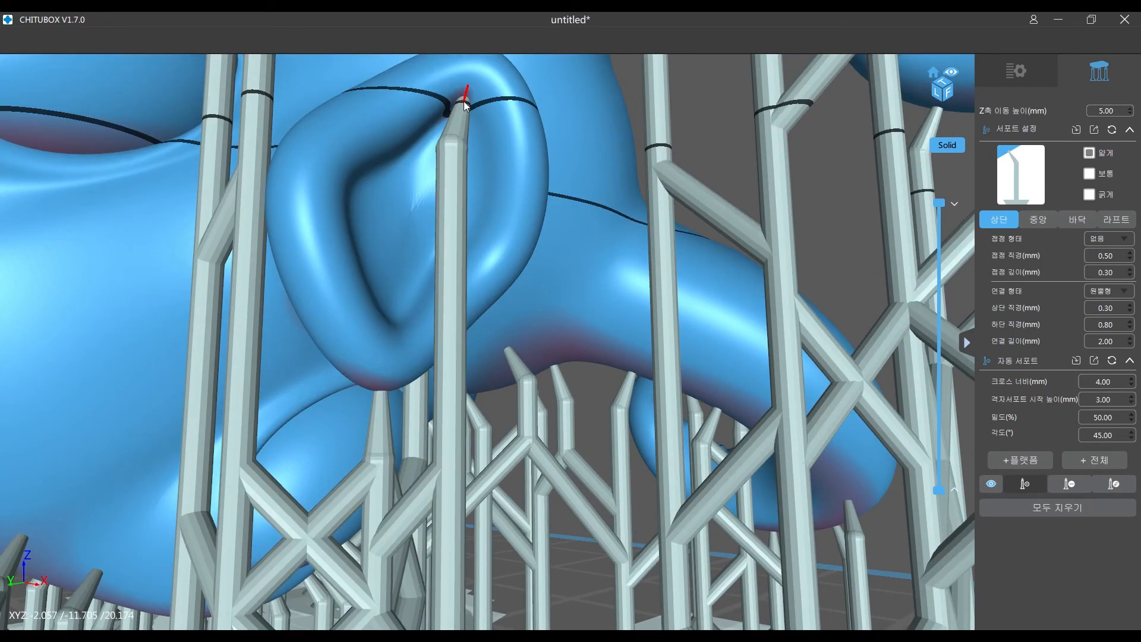
- Examine the overhang and supports beneath the mouth from below, sectioning the model at about 15.6 mm
scroll(534, 329, down, 5)
right_drag(533, 330, 618, 283)
scroll(487, 254, up, 6)
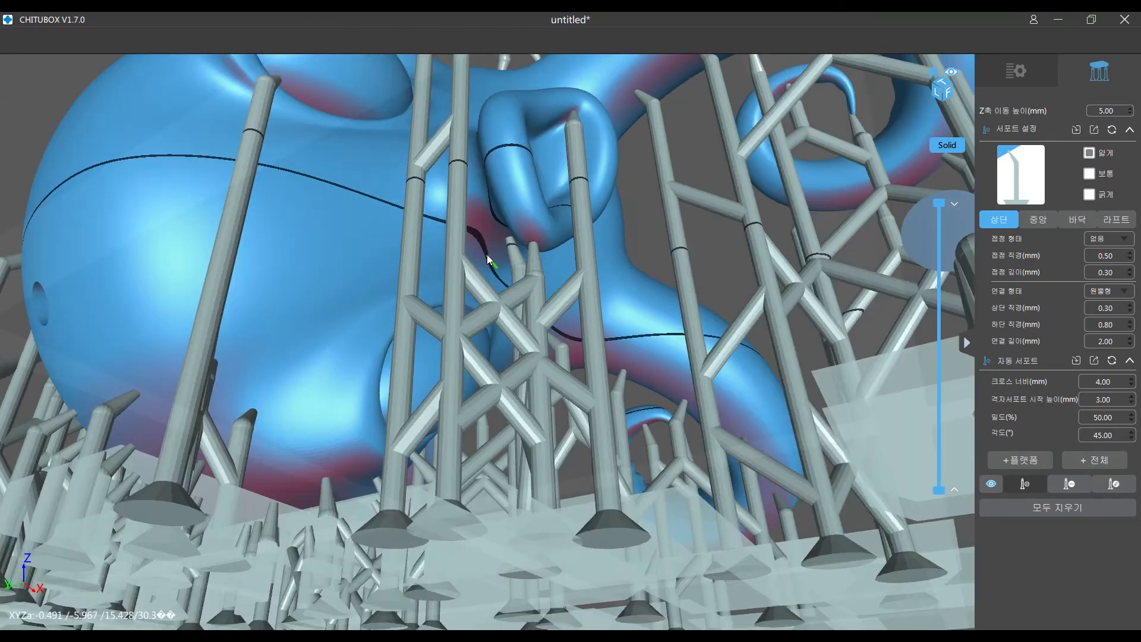
right_drag(501, 241, 528, 211)
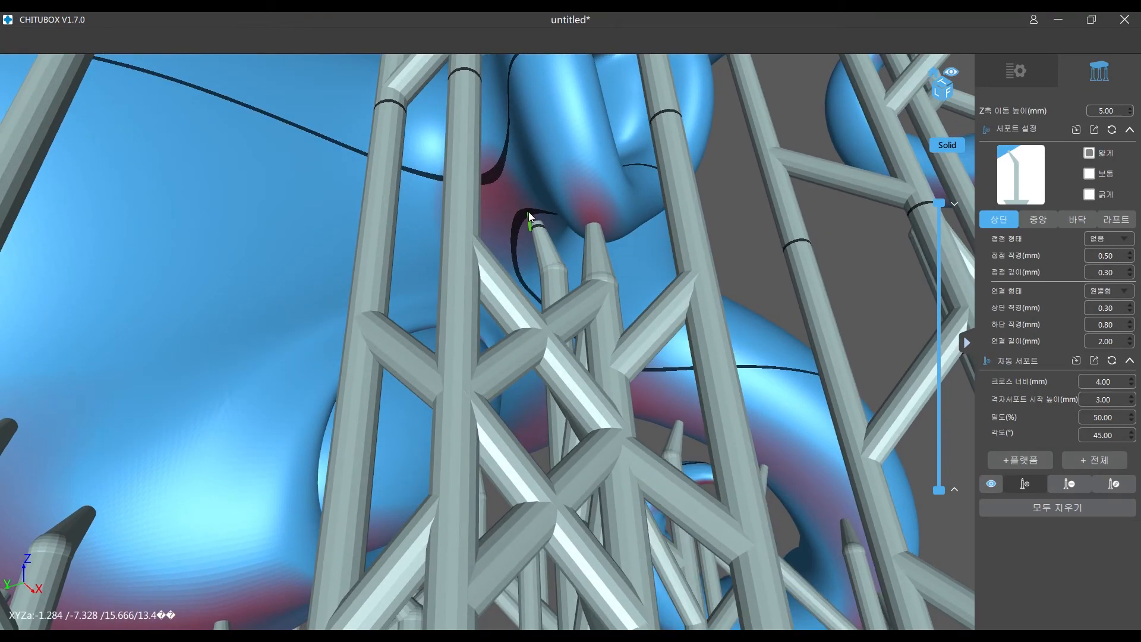
drag(939, 202, 938, 404)
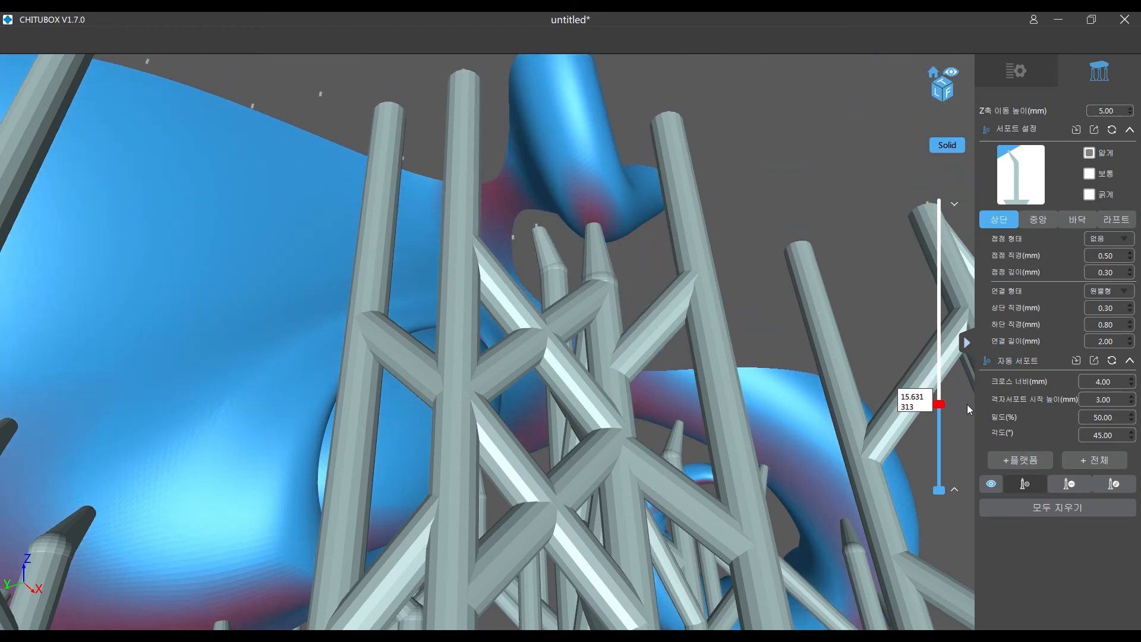
scroll(683, 249, down, 10)
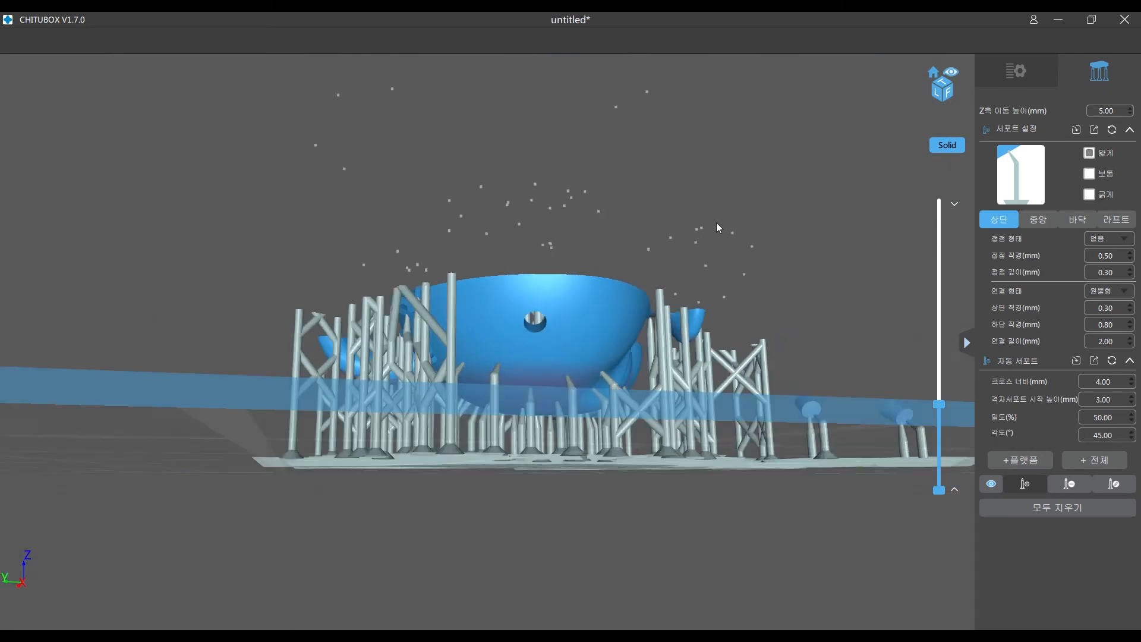
- Restore the full layer view and inspect the supports around the drain holes, head and tentacles
right_drag(737, 236, 684, 260)
drag(939, 404, 940, 224)
right_drag(561, 328, 515, 306)
scroll(515, 305, up, 10)
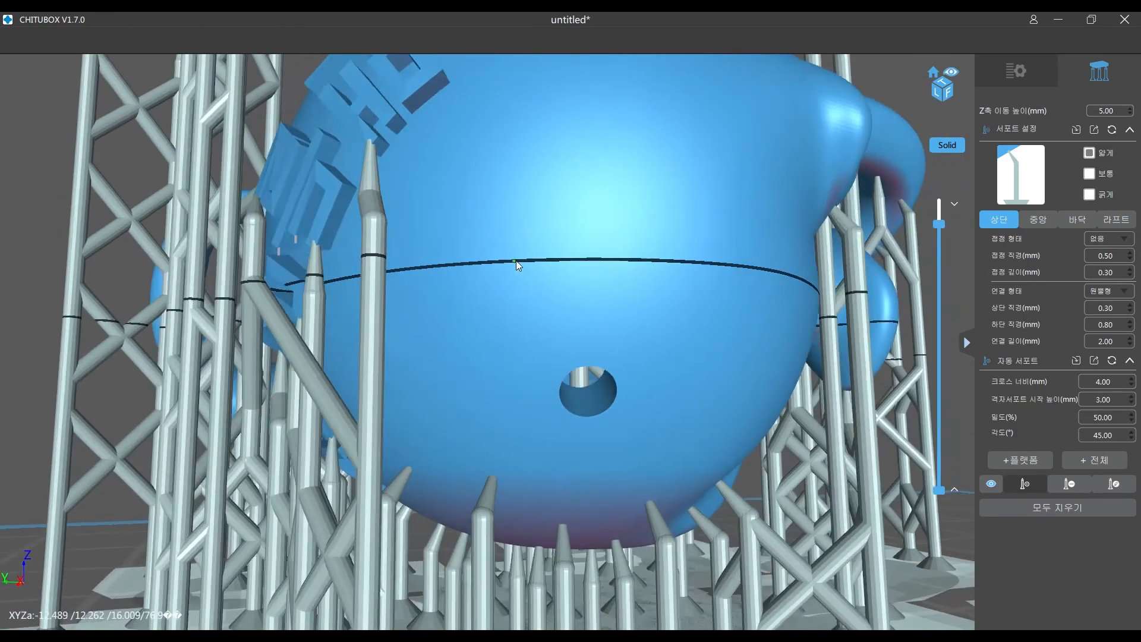
right_drag(516, 261, 528, 257)
scroll(443, 112, down, 7)
right_drag(630, 311, 404, 339)
middle_drag(519, 280, 456, 308)
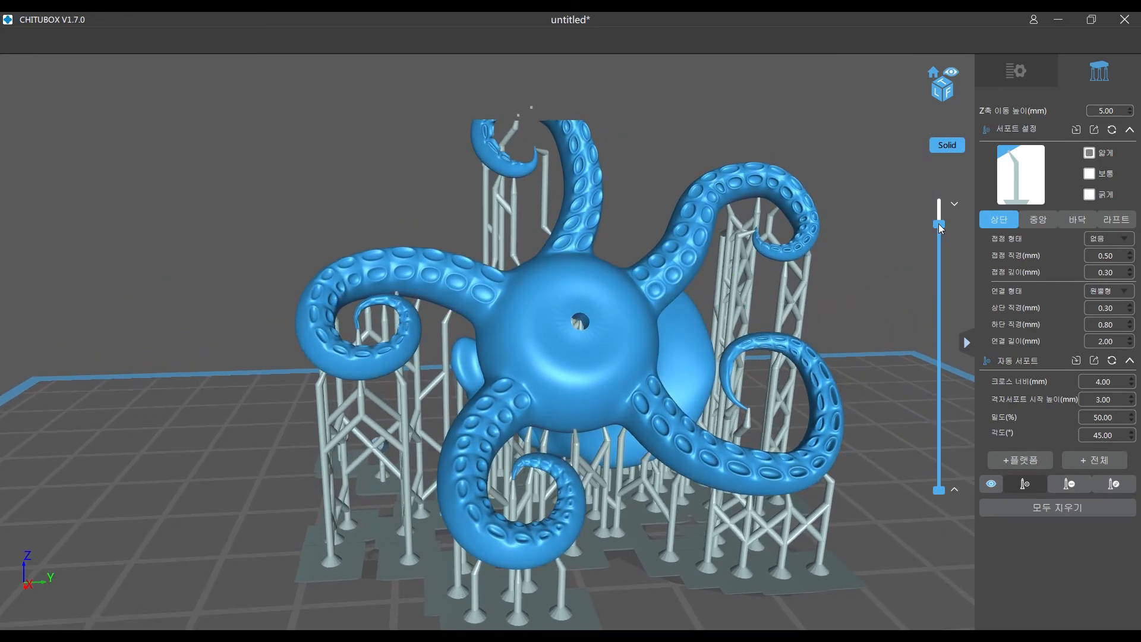
drag(938, 230, 950, 190)
right_drag(430, 338, 529, 298)
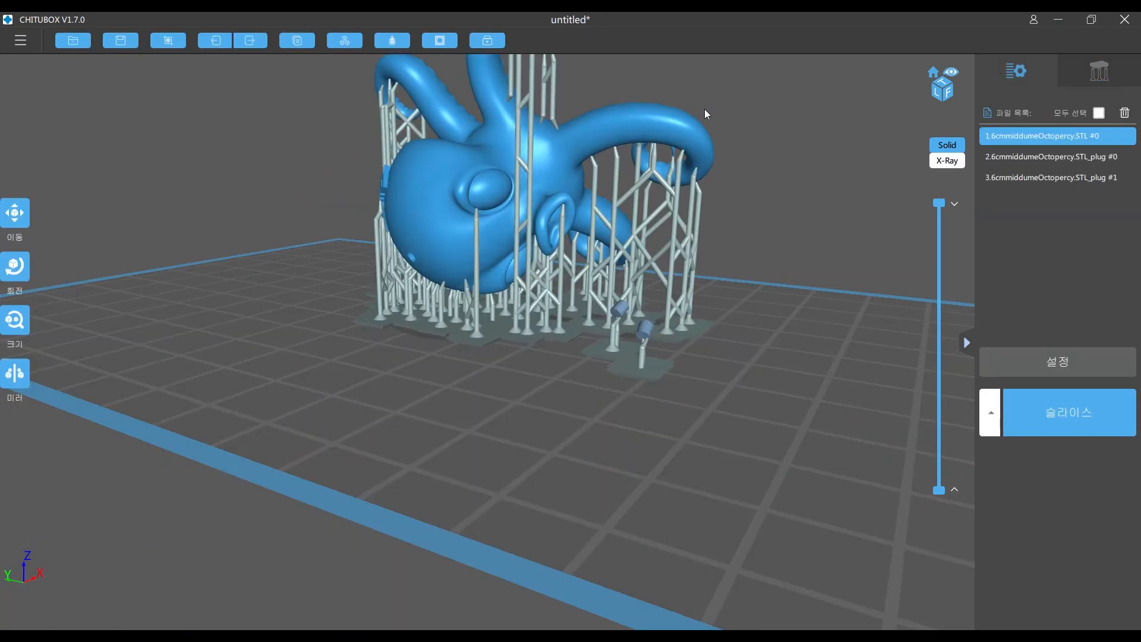
- Leave support editing, slice the octopus and plugs, review the print estimates and preview, and return to the model view
right_drag(704, 108, 807, 286)
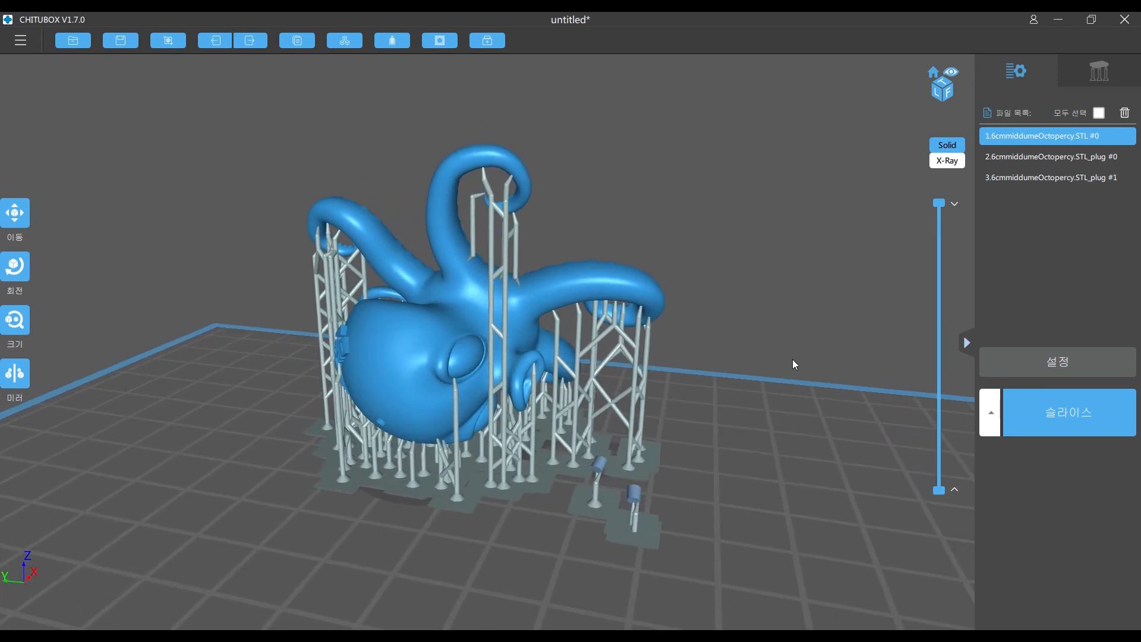
click(1052, 414)
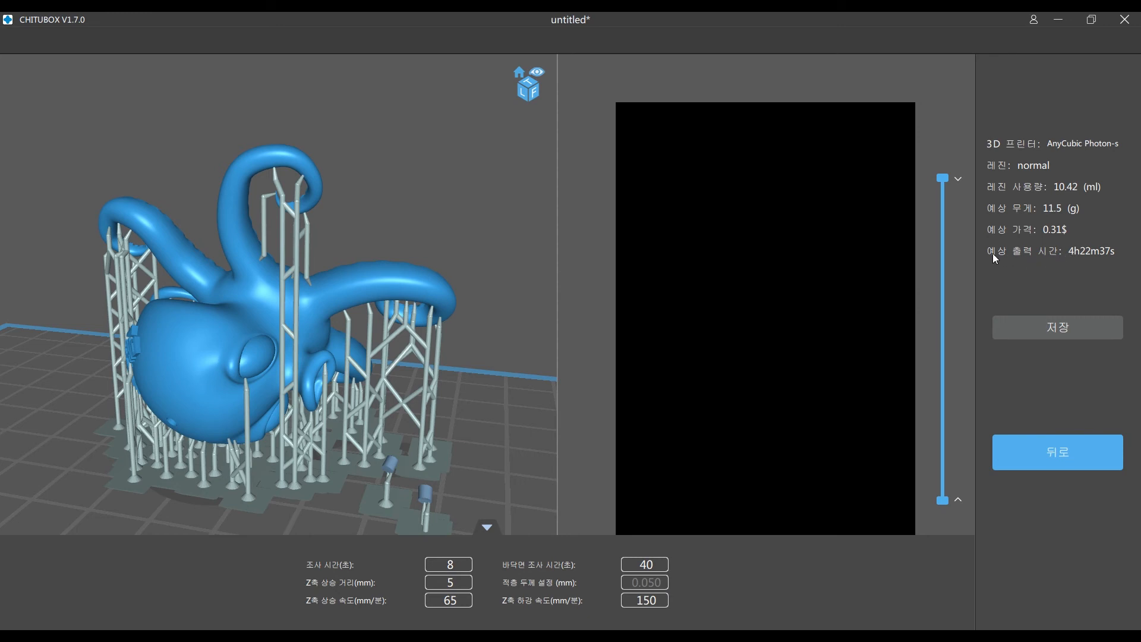
drag(945, 180, 952, 144)
scroll(333, 344, down, 10)
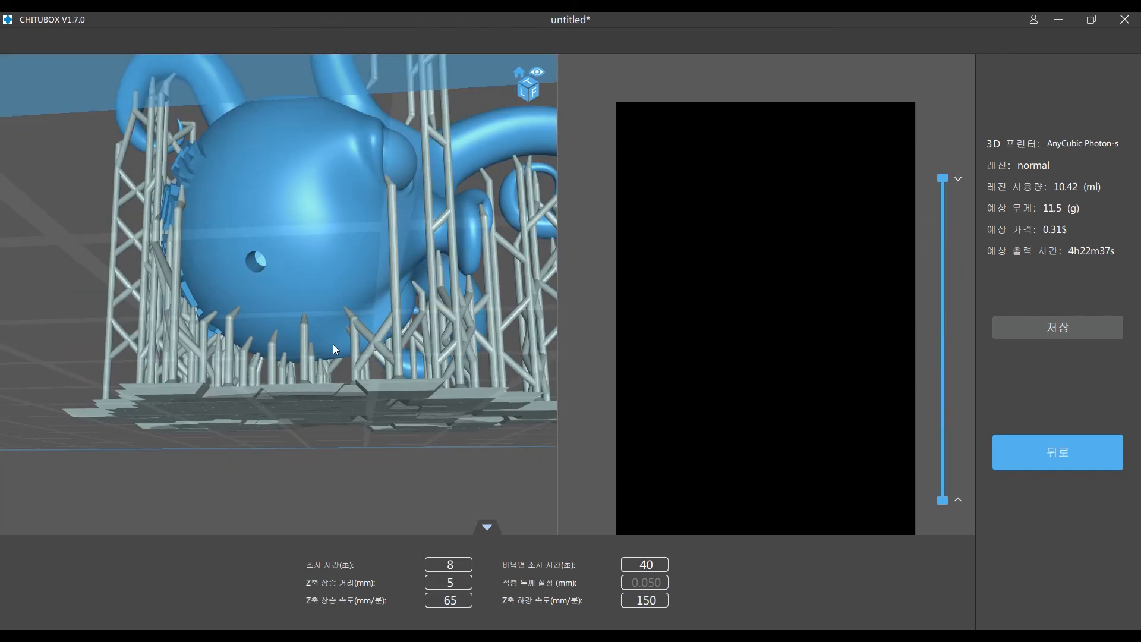
right_drag(333, 341, 376, 291)
scroll(392, 321, down, 5)
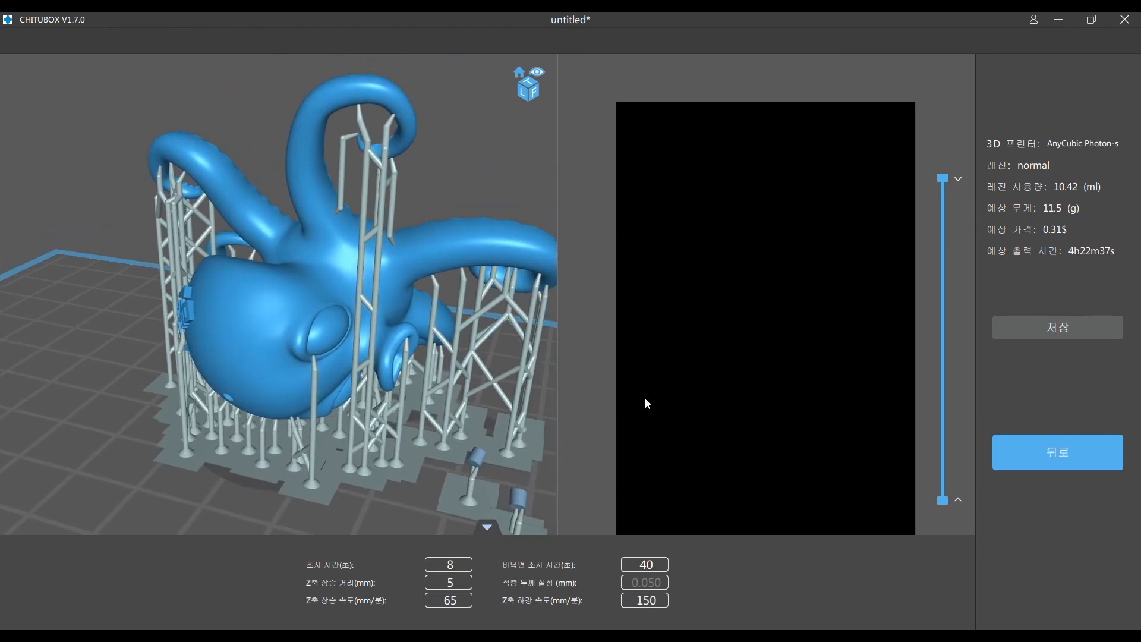
click(1036, 453)
- Open the save-as dialog for exporting the supported octopus as an STL file, and close it without saving
right_drag(544, 321, 429, 363)
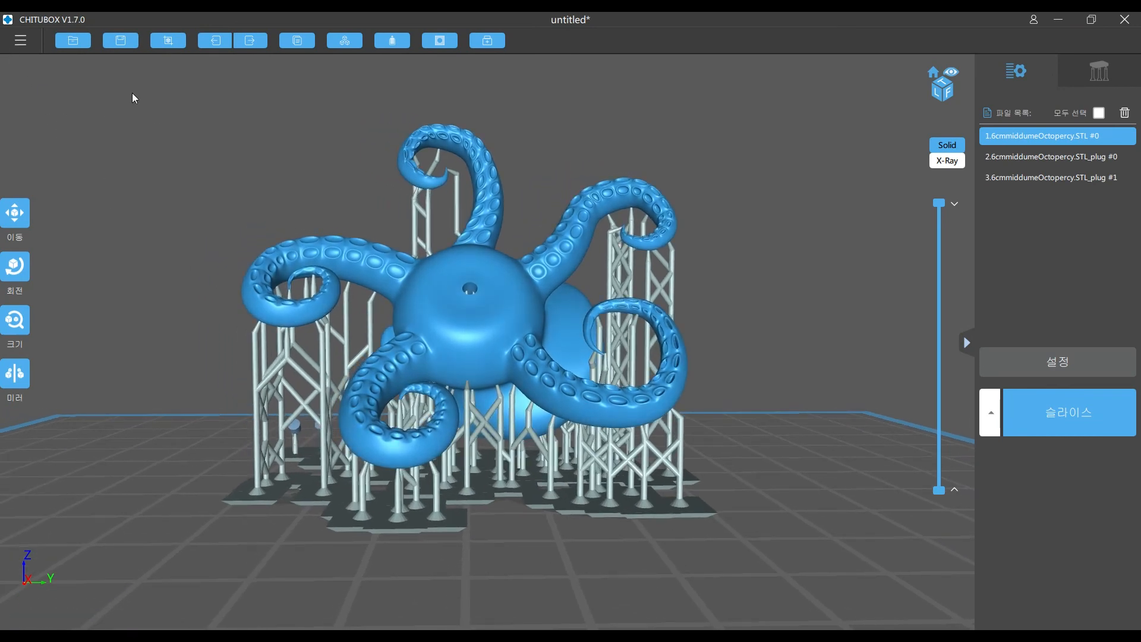
click(26, 41)
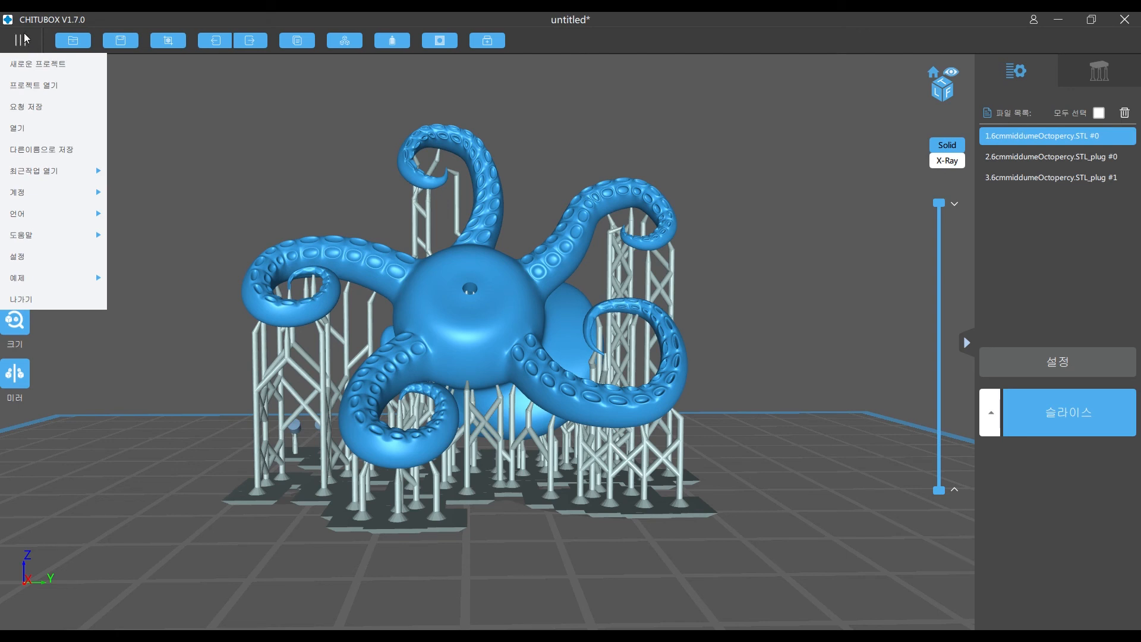
click(31, 150)
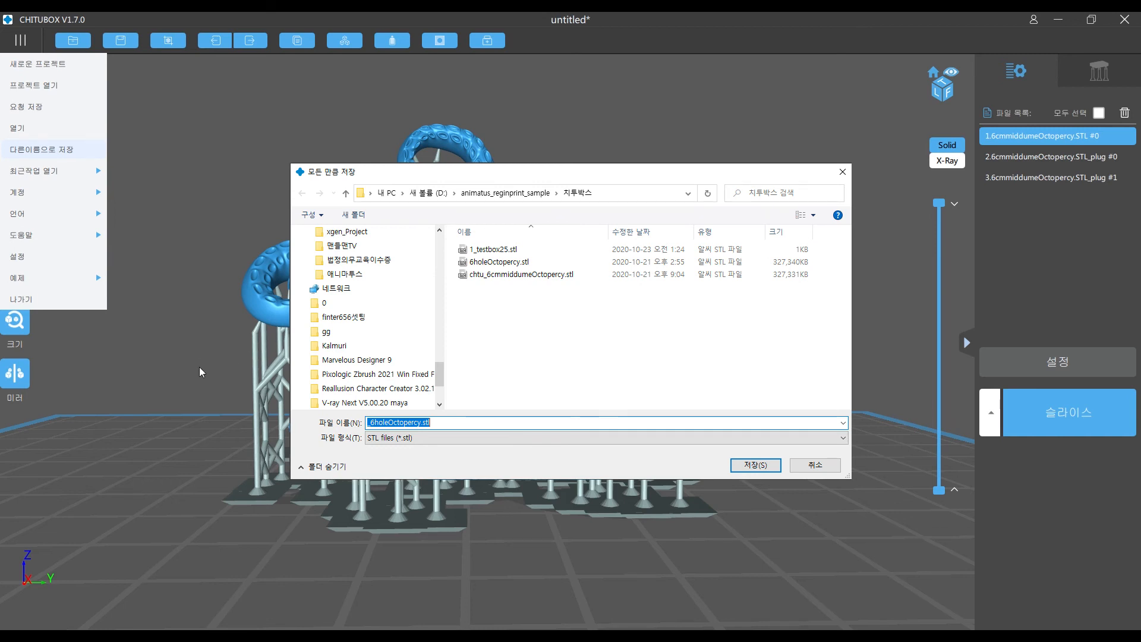
key(Escape)
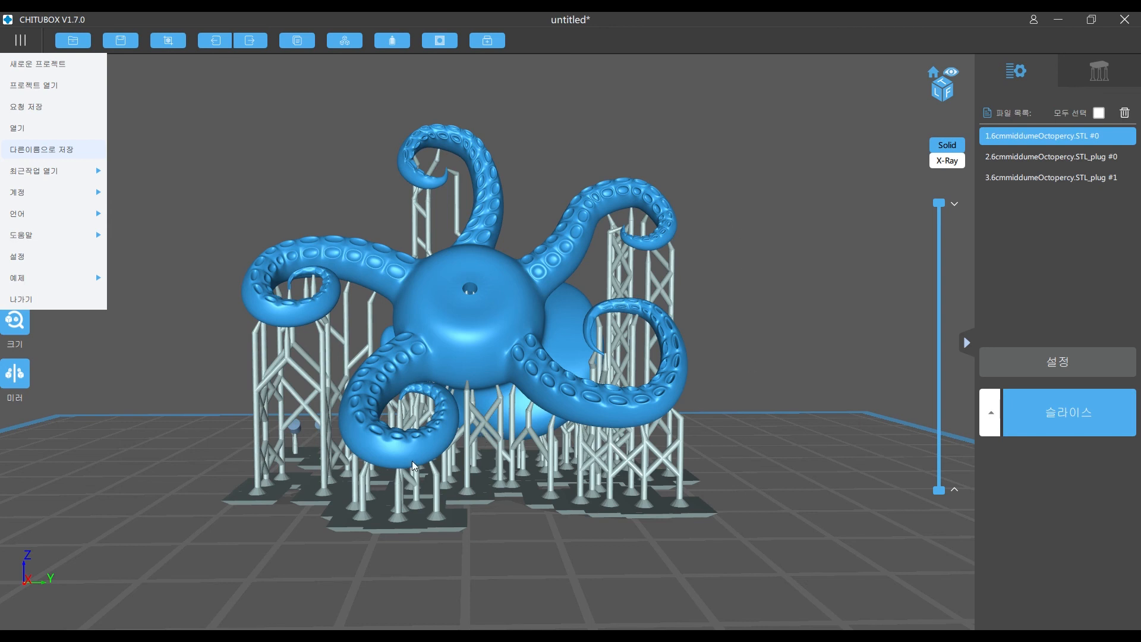
click(546, 382)
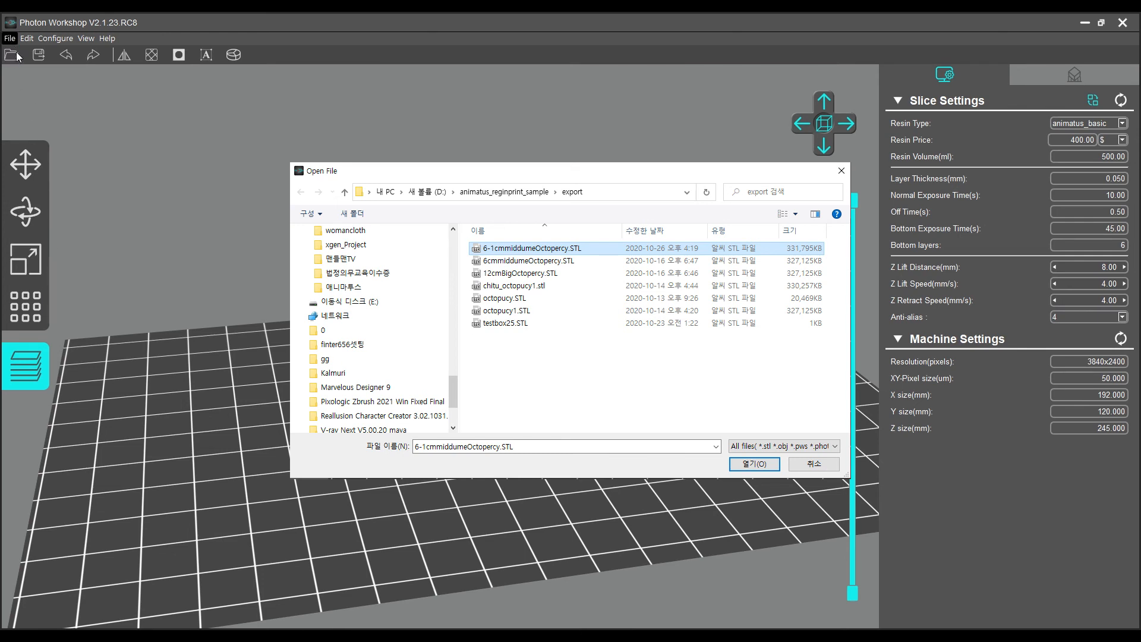
- Load the supported octopus from 6-1cmmiddumeOctopercy.STL onto the build plate and turn the view to its mouth side
key(Escape)
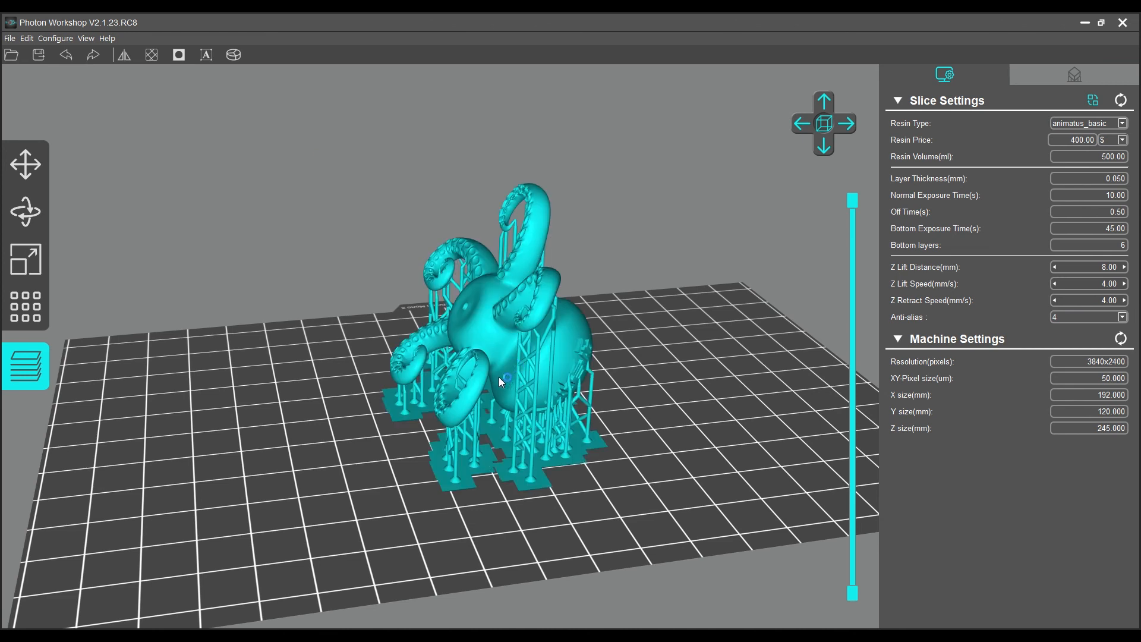
right_drag(676, 447, 622, 452)
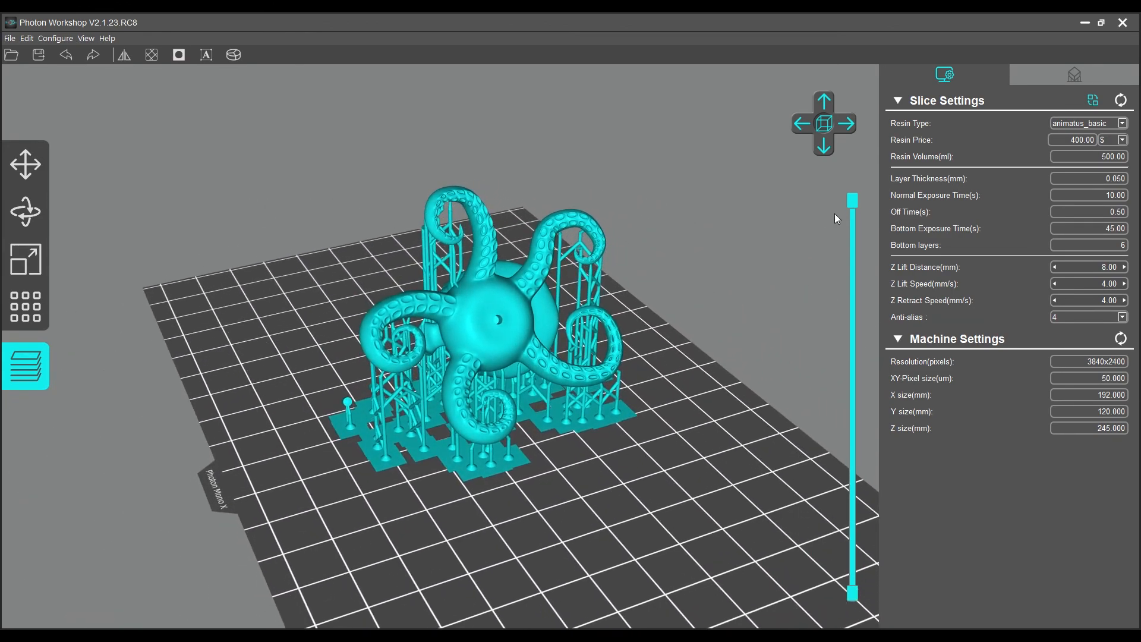
- Section the octopus about halfway down to examine its hollow interior and drain hole, and restore the full layer range
drag(853, 201, 852, 416)
scroll(429, 563, up, 5)
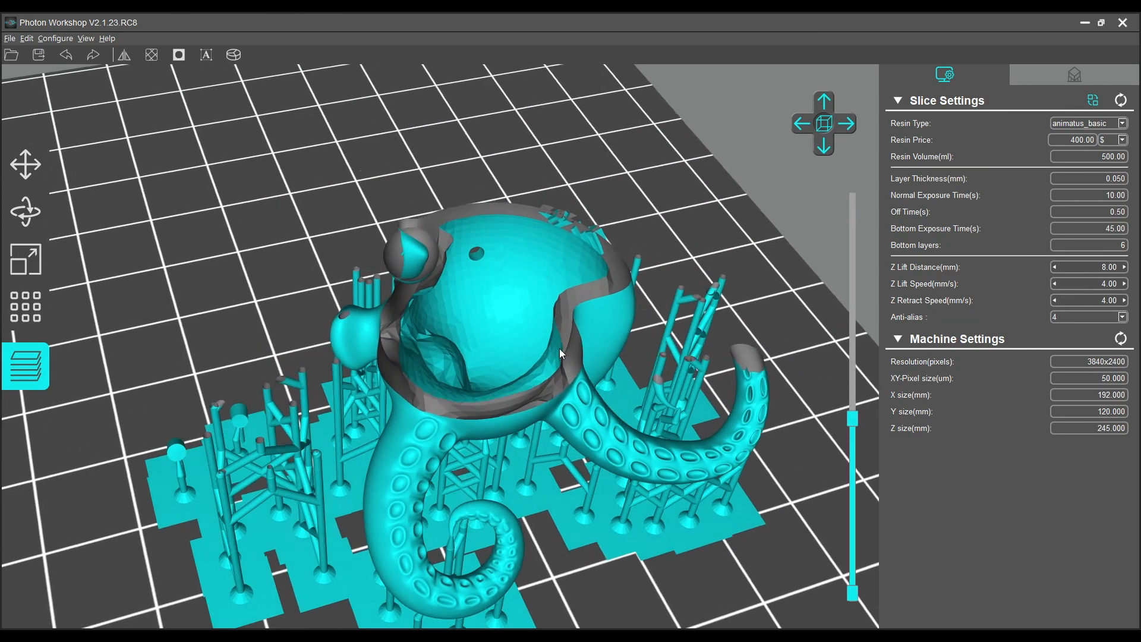
right_drag(427, 558, 127, 428)
scroll(128, 428, down, 2)
drag(854, 414, 864, 197)
scroll(689, 346, down, 4)
right_drag(689, 347, 619, 480)
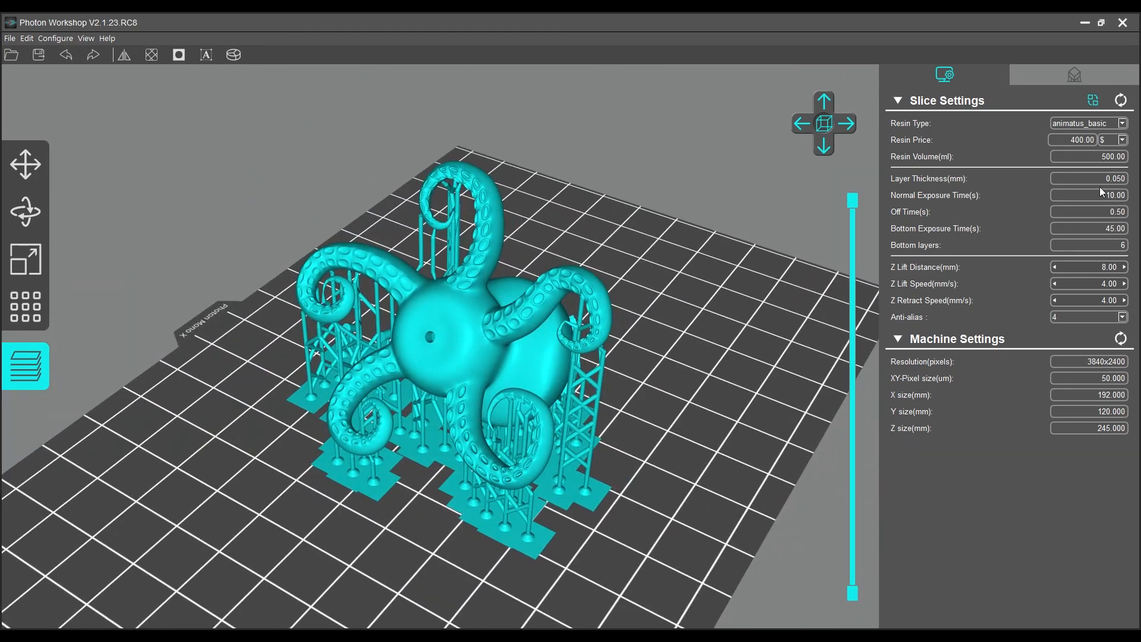
- Set the normal exposure time to 8 s, slice the octopus and open the slice preview
double_click(1109, 194)
text(8)
right_drag(333, 416, 179, 425)
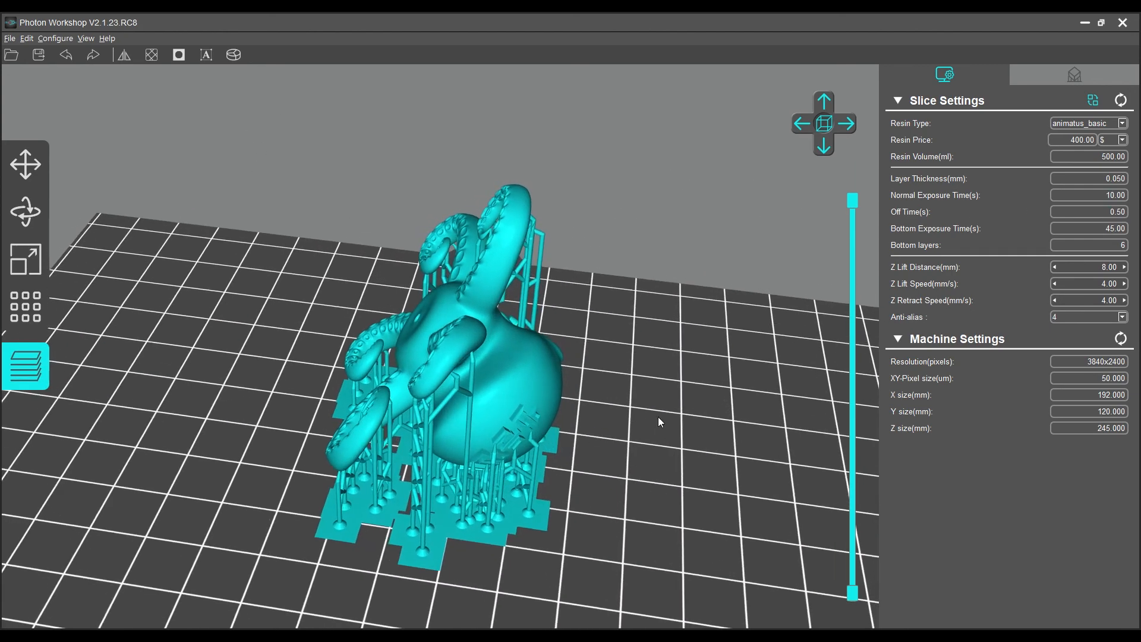
right_drag(657, 416, 618, 482)
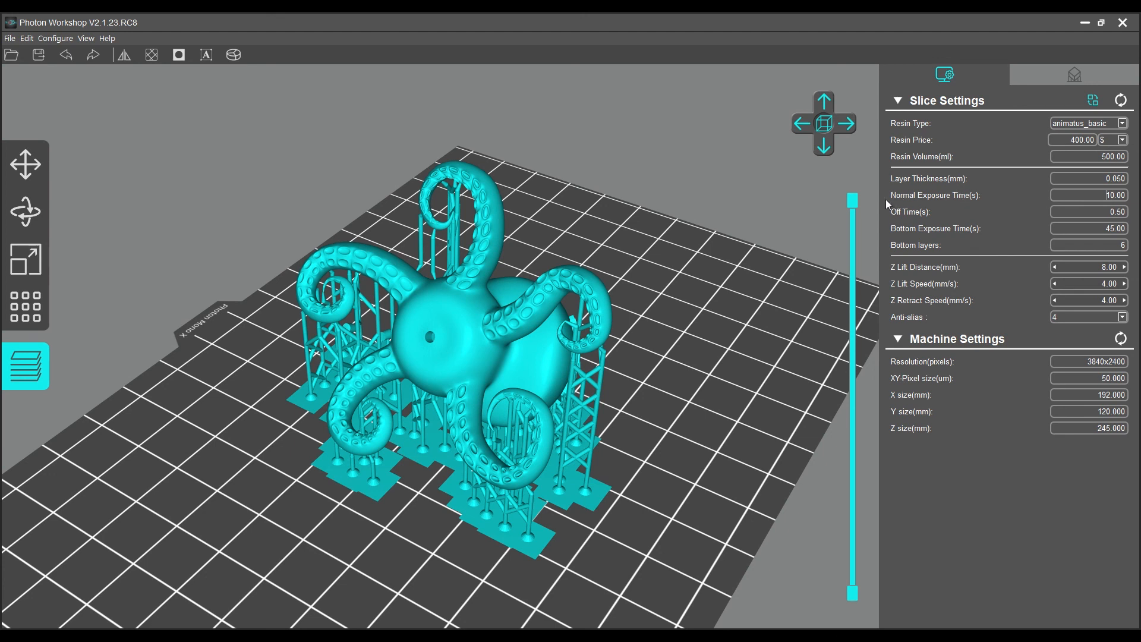
double_click(1112, 197)
text(8)
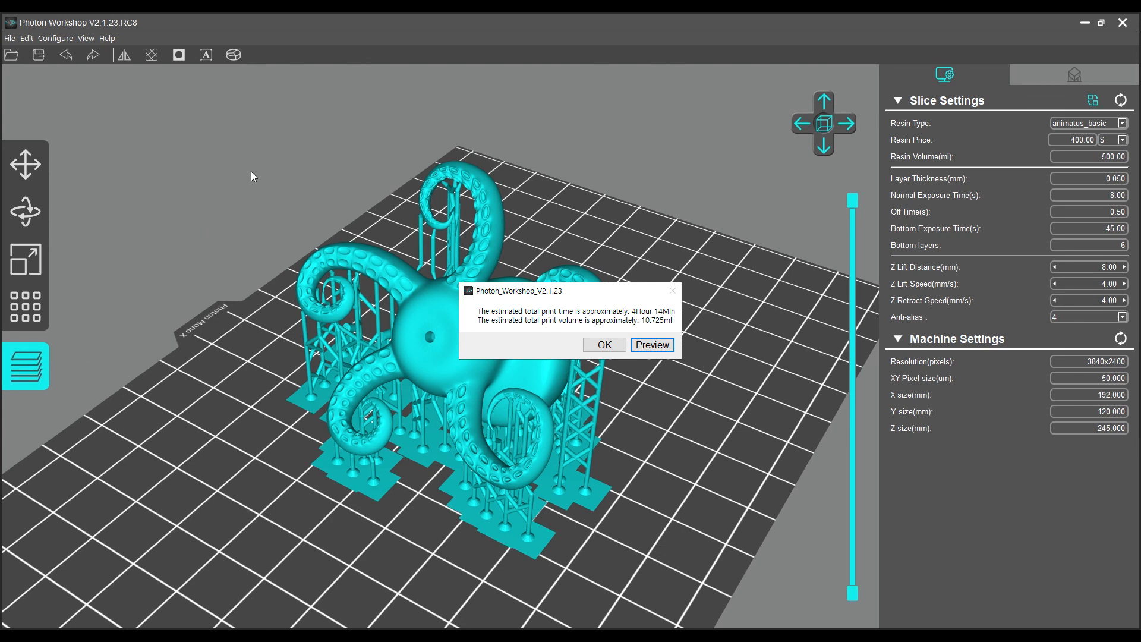
key(Return)
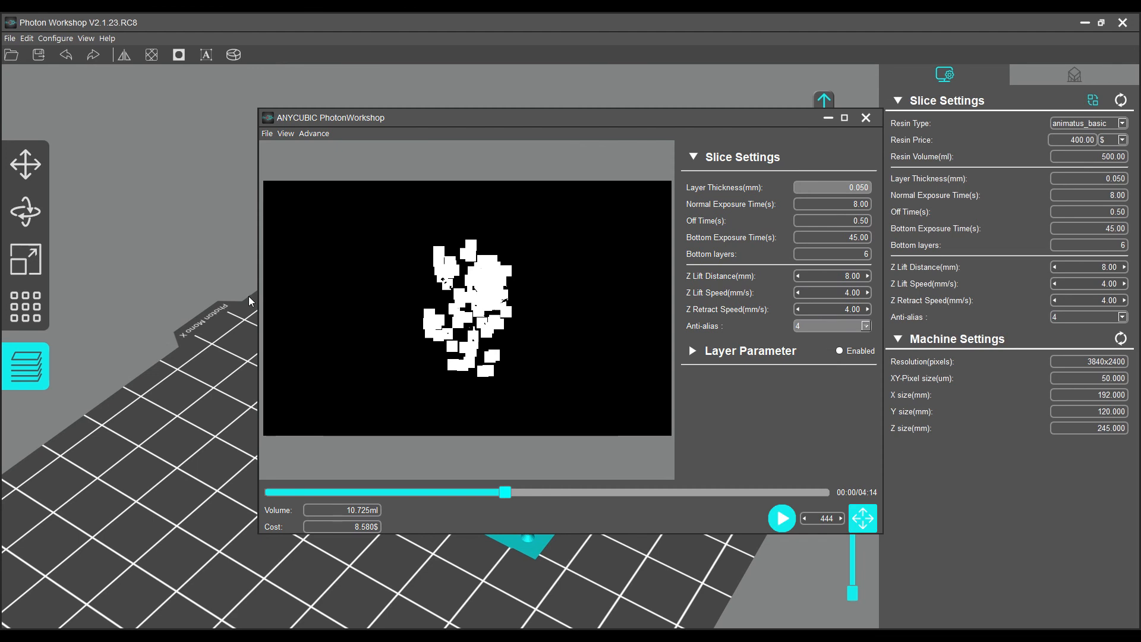